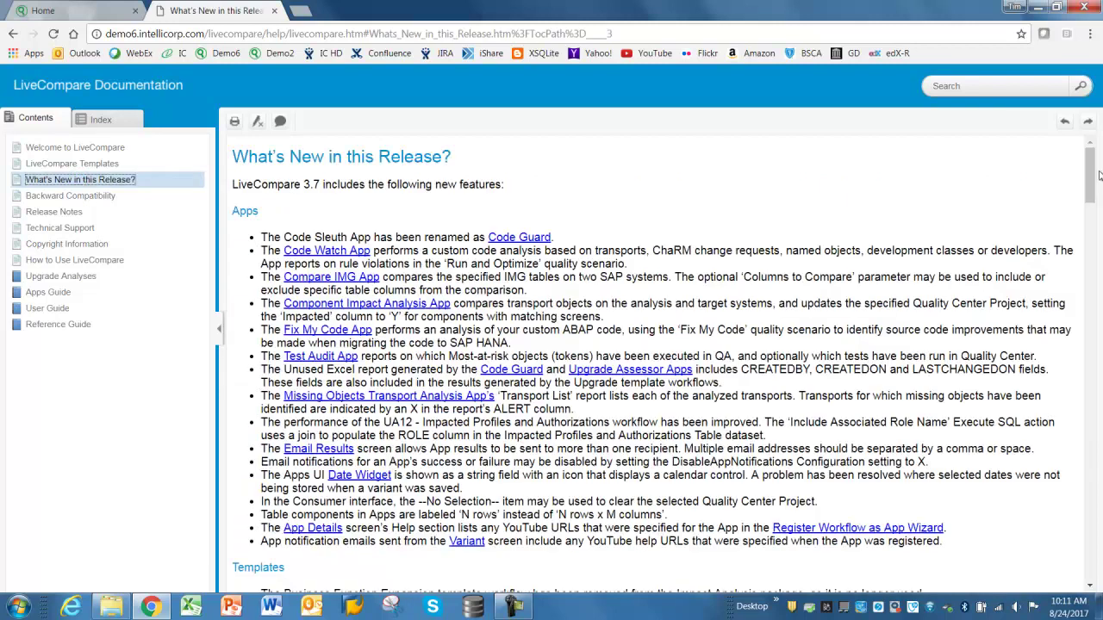
mouse_move(1090, 176)
mouse_down()
mouse_move(1087, 487)
mouse_move(1091, 177)
mouse_up()
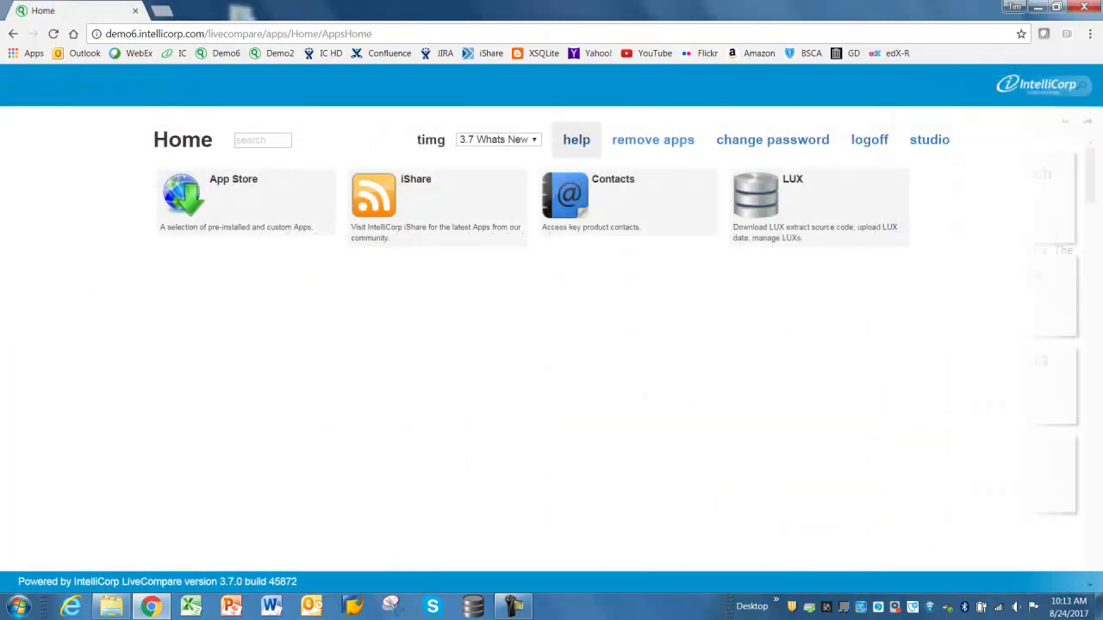
Install the Code Watch, Fix My Code and Compare IMG apps from the App Store.
click(214, 204)
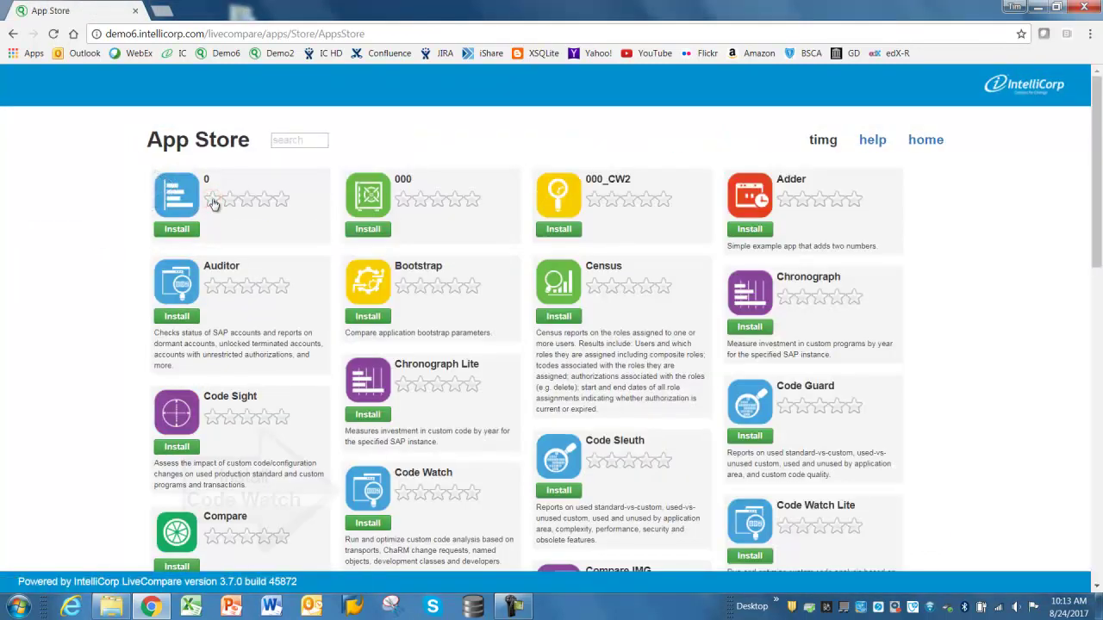
click(368, 523)
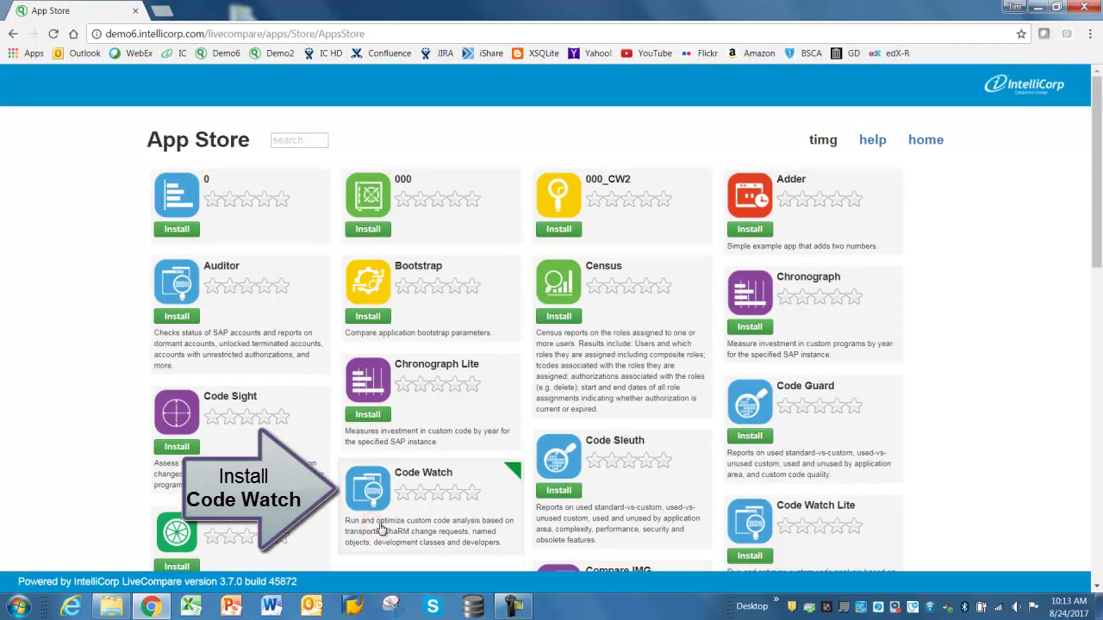
scroll(382, 527, down, 4)
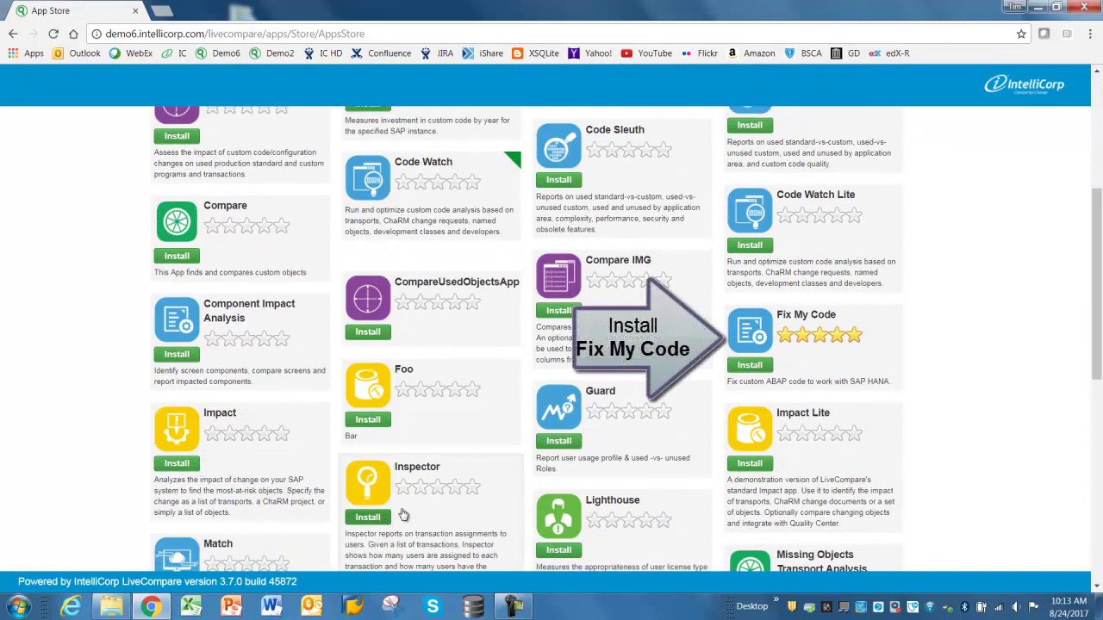
click(738, 371)
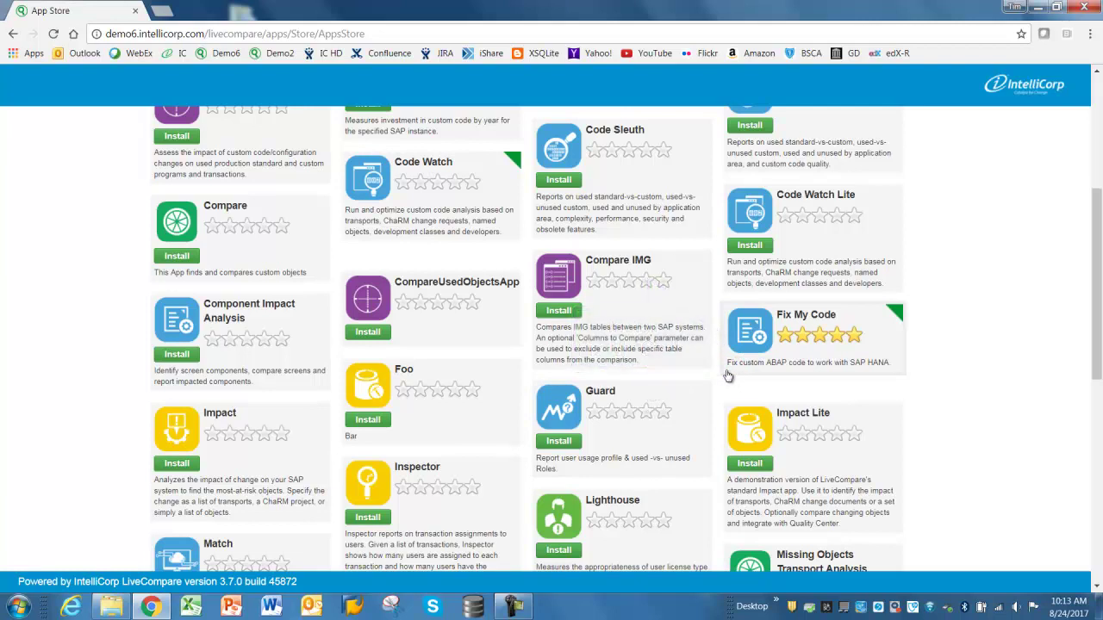
click(558, 310)
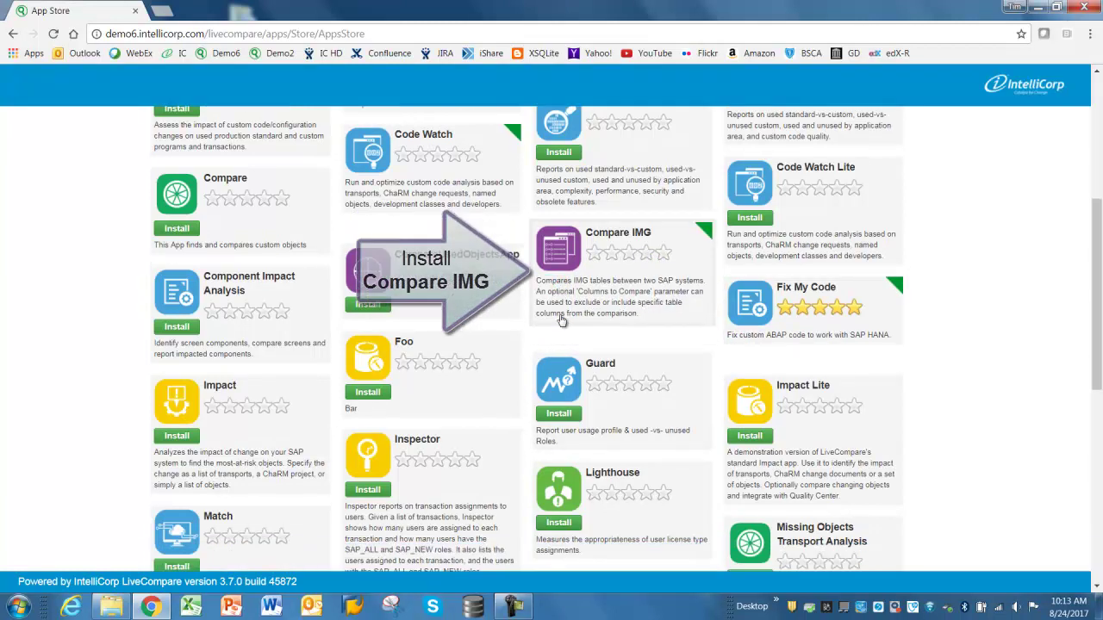
Install the Test Audit app from the App Store and return to the Home page.
scroll(560, 319, down, 5)
scroll(560, 319, down, 2)
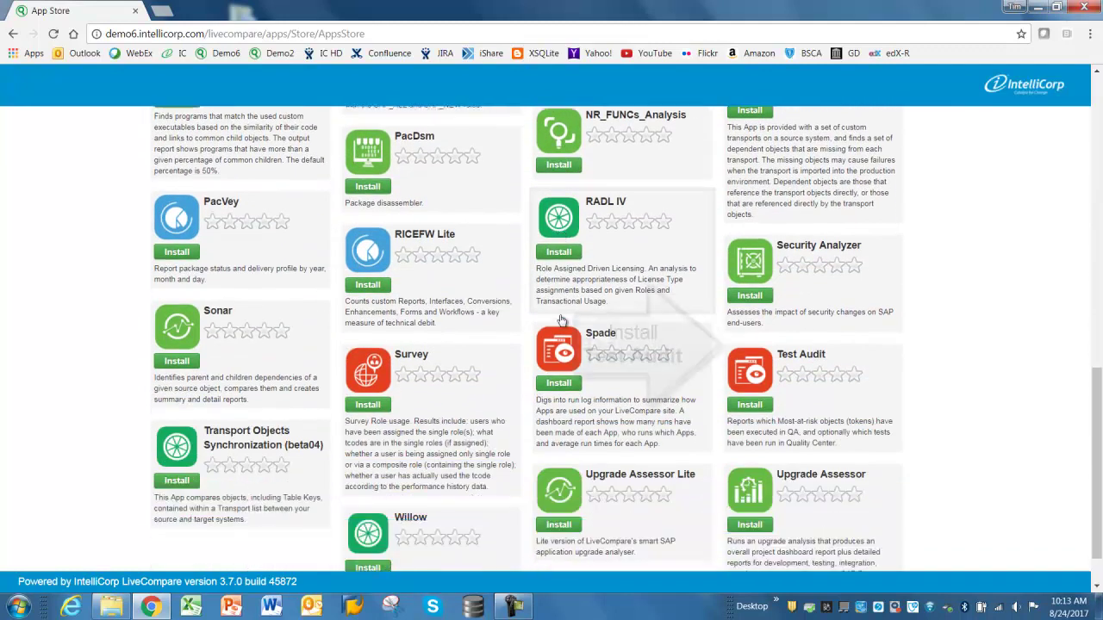
click(748, 351)
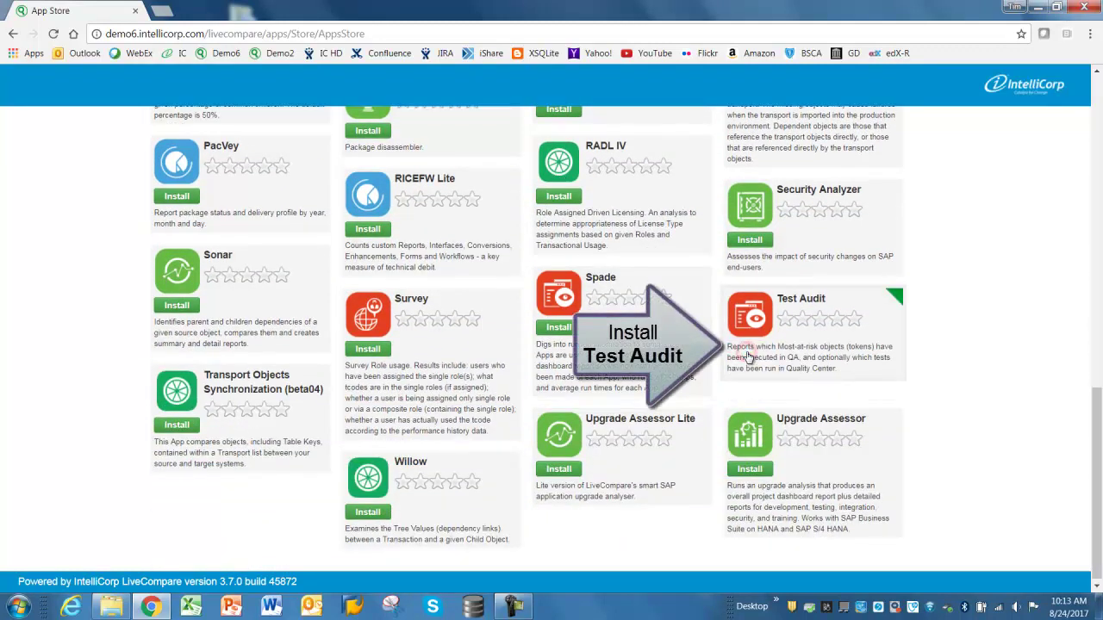
scroll(752, 356, up, 7)
scroll(752, 356, up, 5)
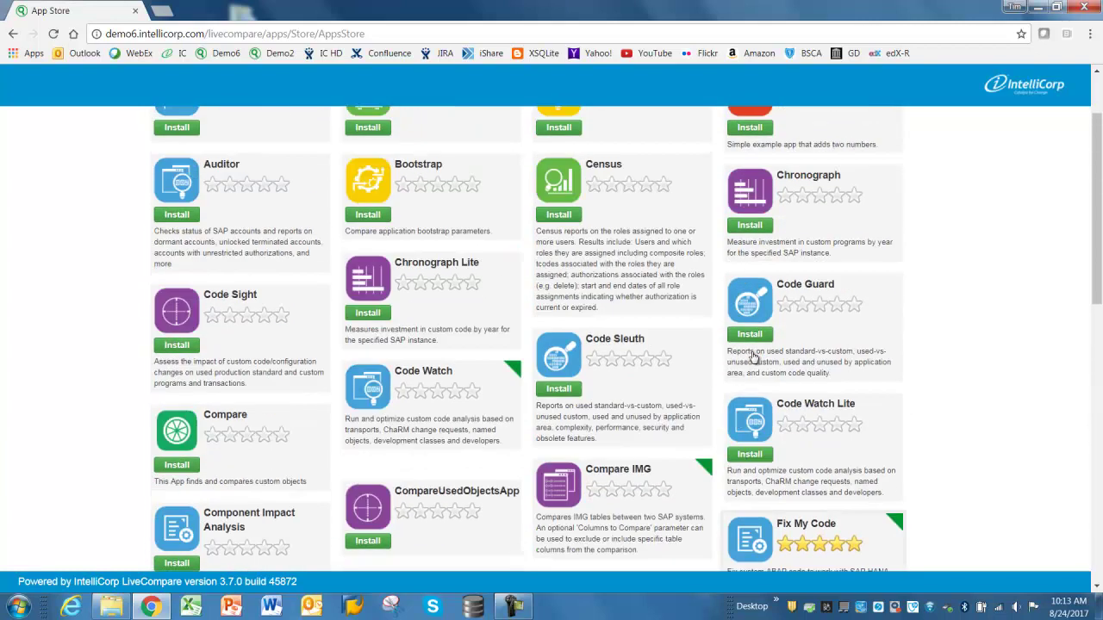
click(924, 141)
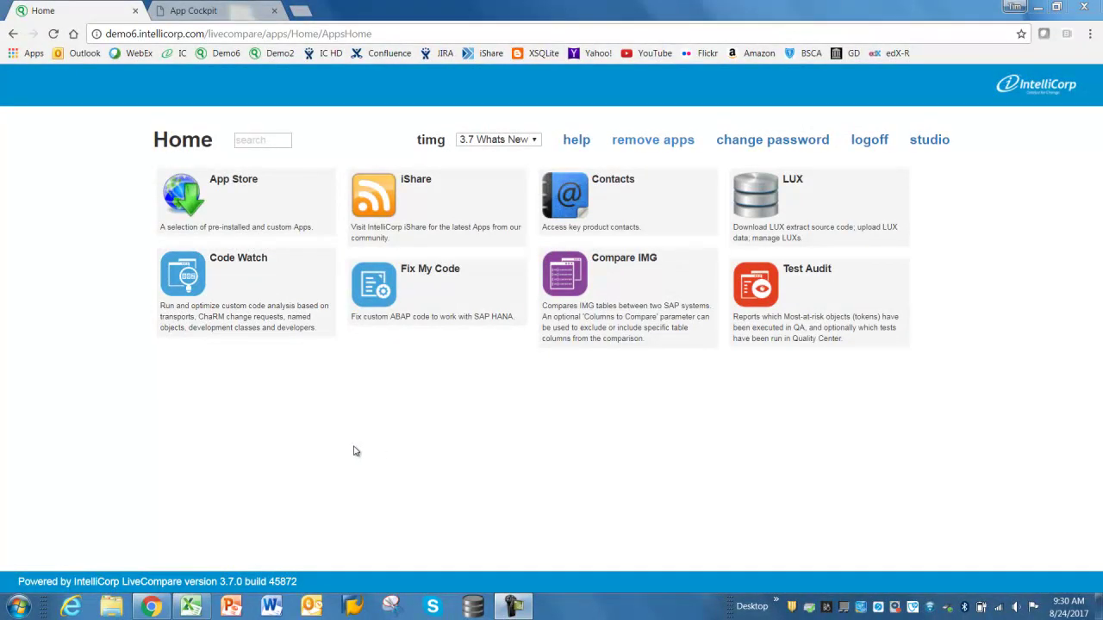
Switch to Excel to look over the TYPE and NAME program list in the result workbook, and return to the browser.
click(192, 606)
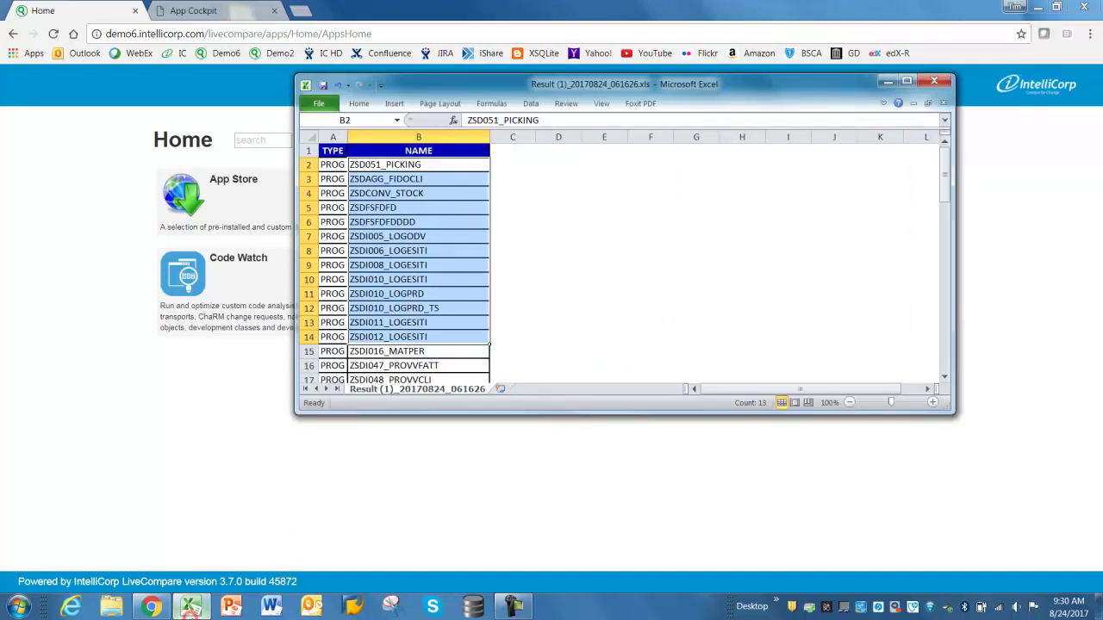
click(362, 166)
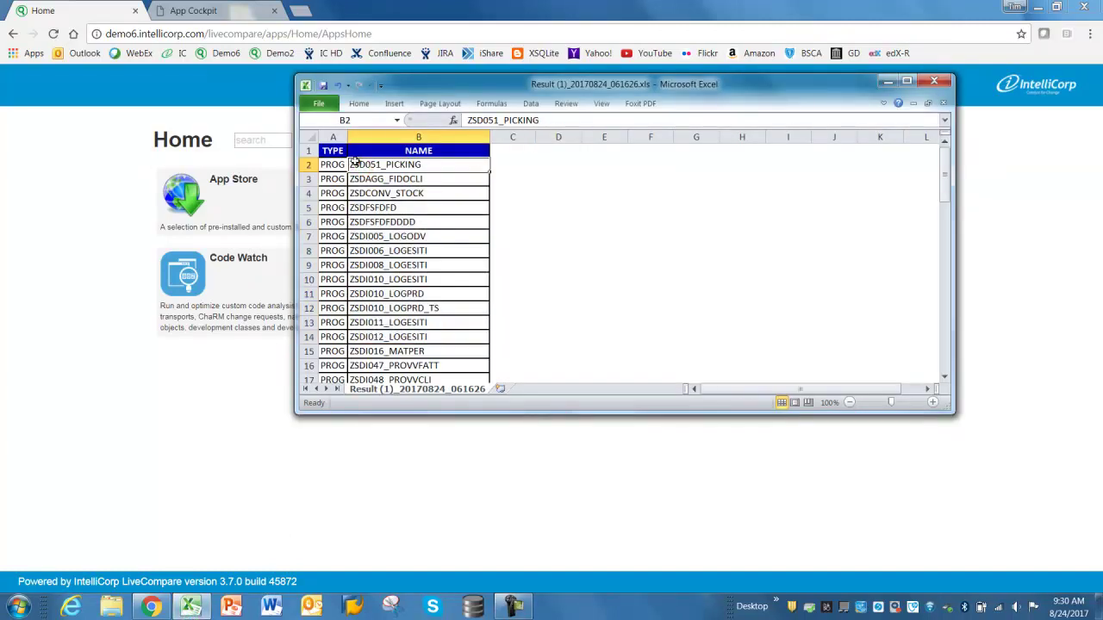
click(99, 293)
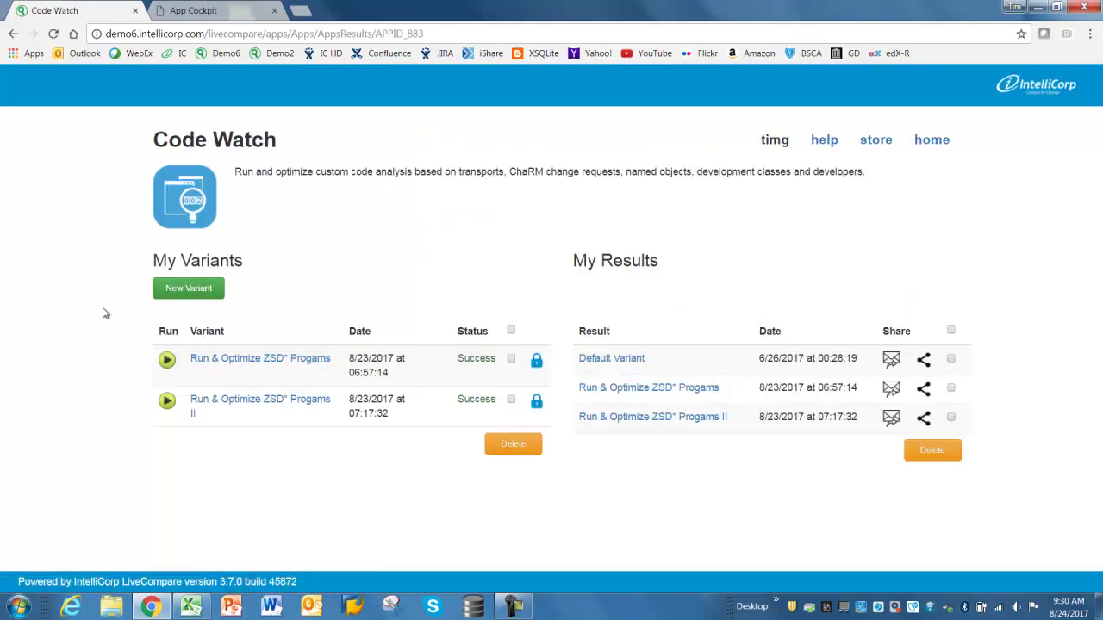
Create a new Code Watch variant named Demo and open it for configuration.
click(190, 290)
text(Demo)
click(376, 201)
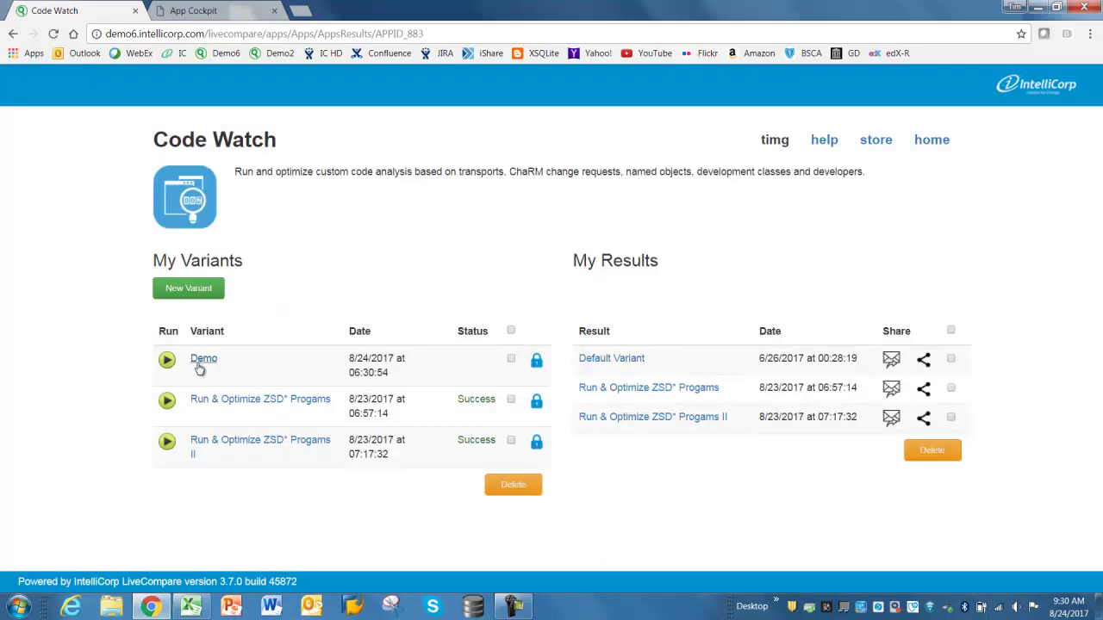
click(200, 360)
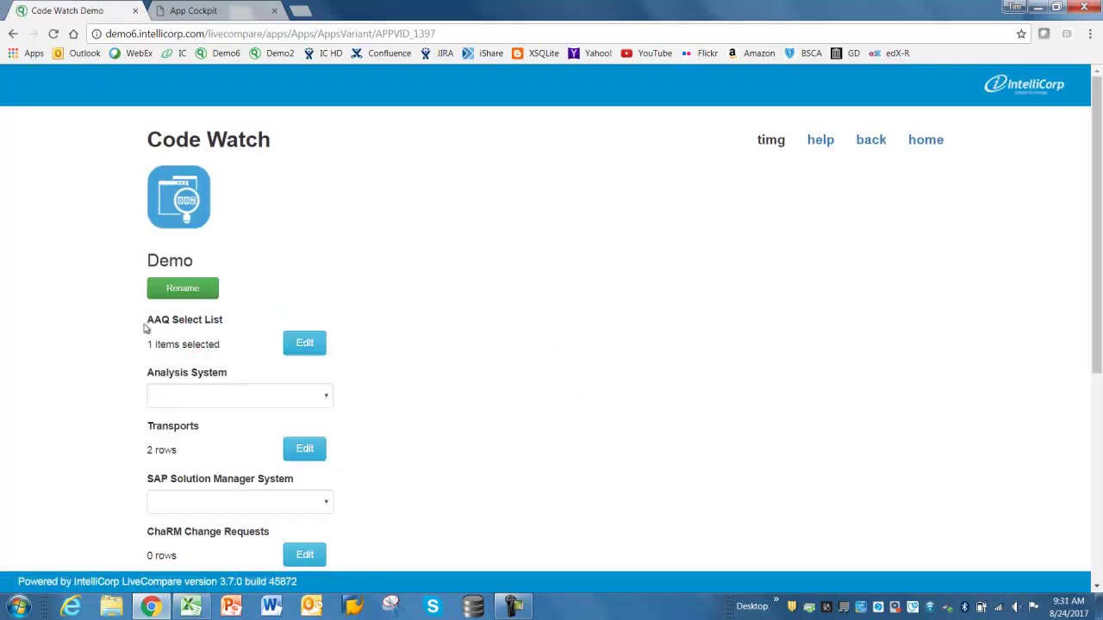
Open the Demo variant's AAQ Select List for editing.
drag(146, 321, 220, 321)
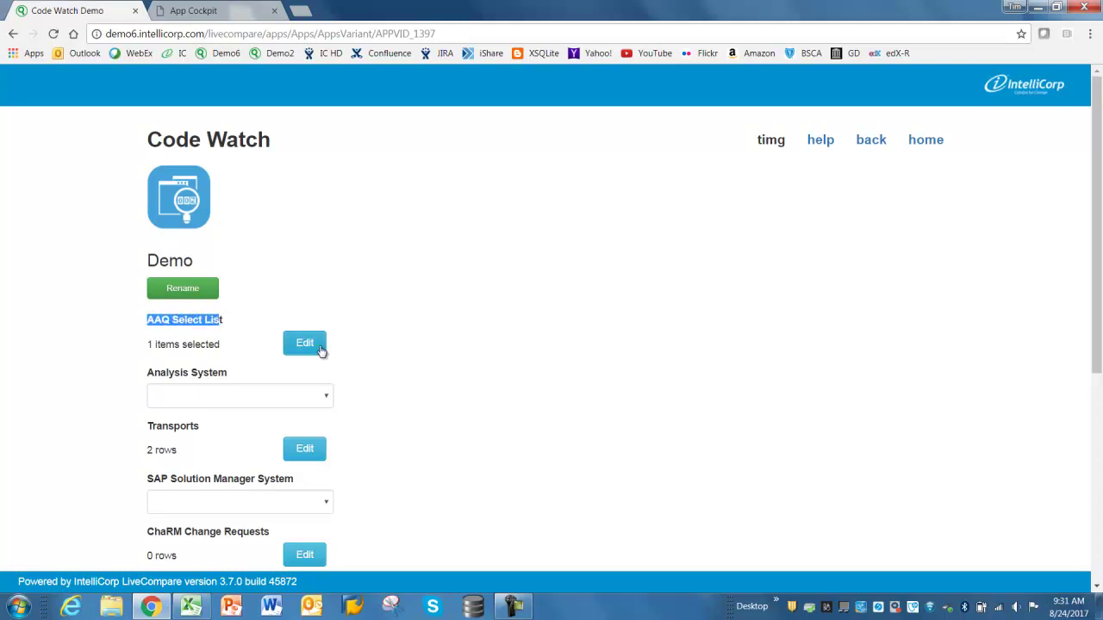
click(303, 351)
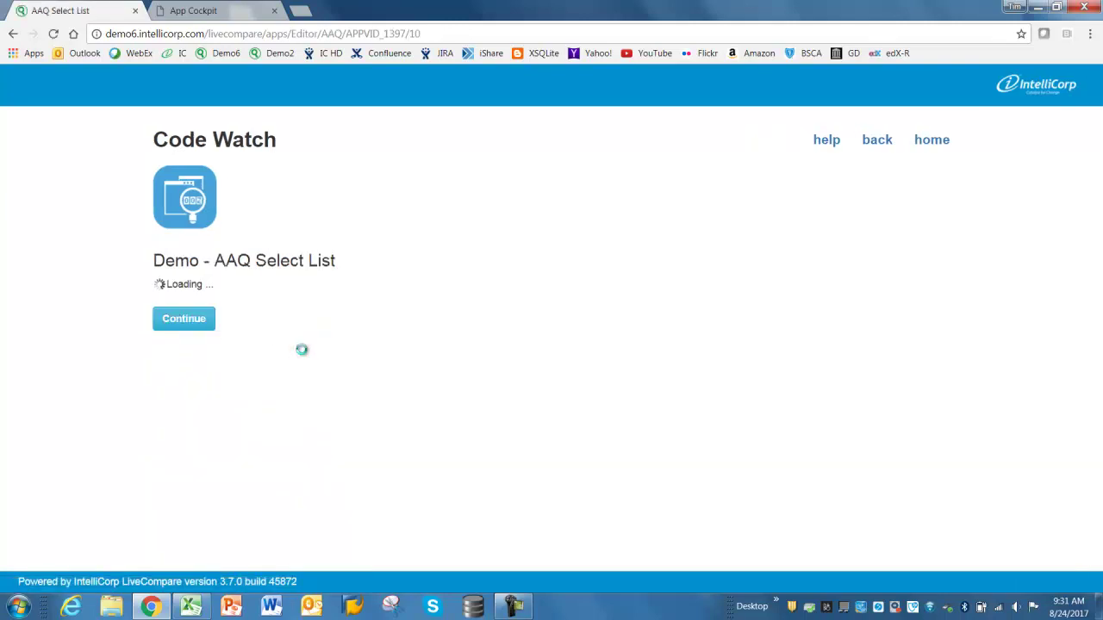
click(153, 297)
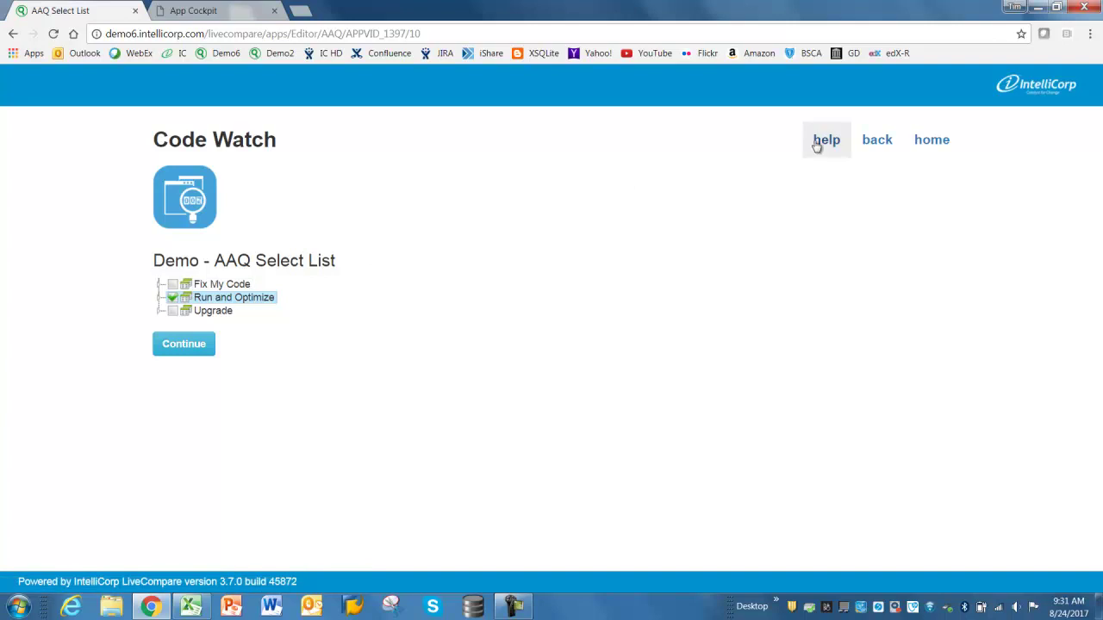
Look up the AAQ Select List Parameters topic through the index of the LiveCompare documentation.
click(220, 11)
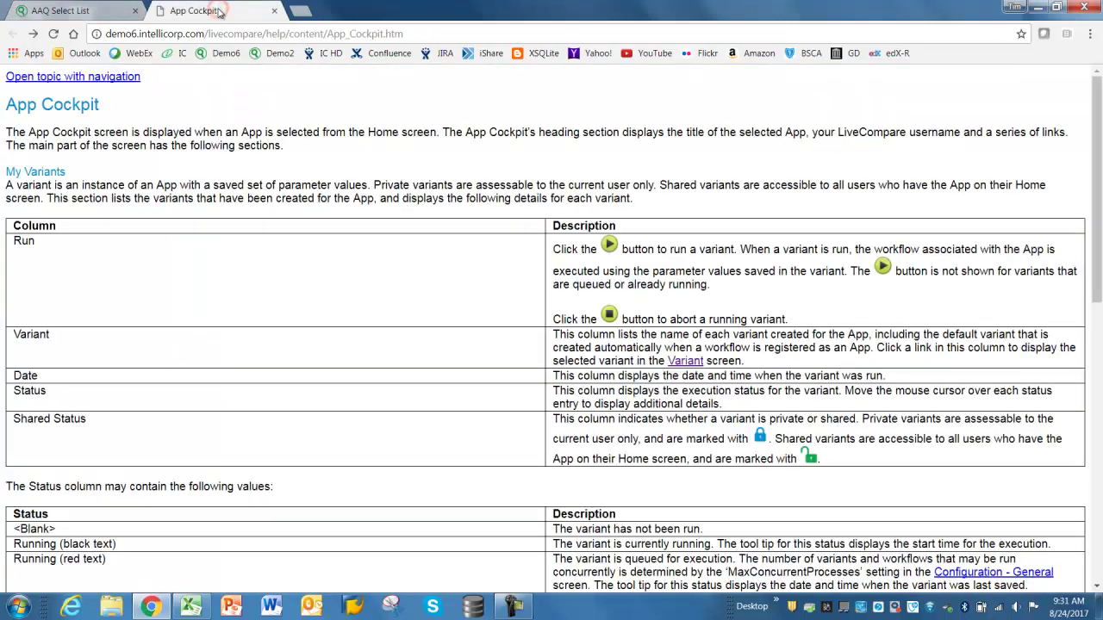
click(60, 78)
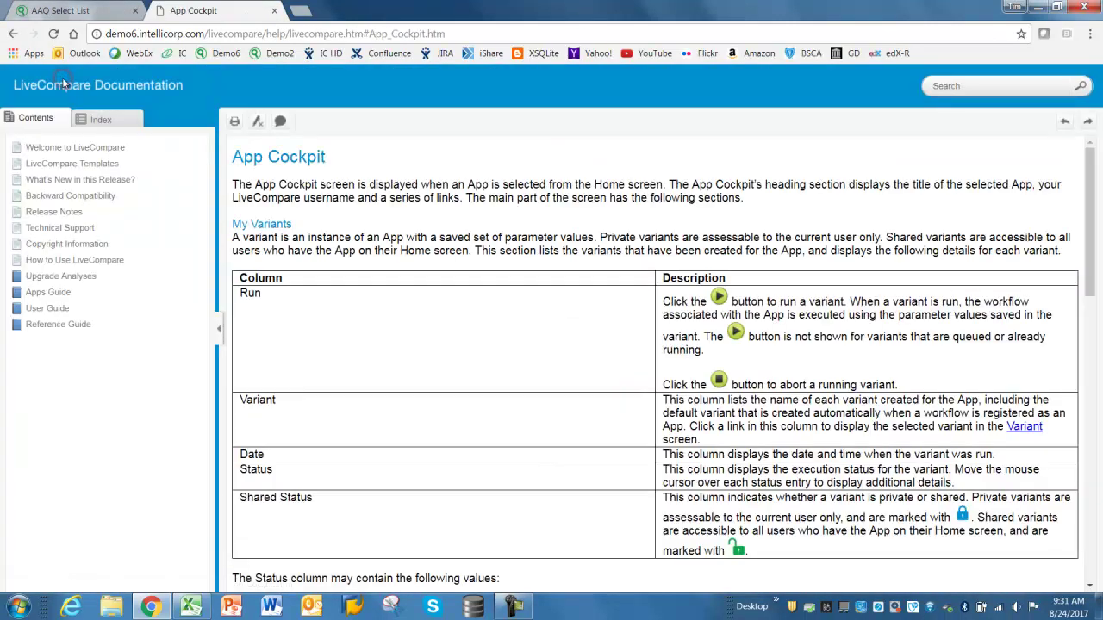
click(102, 121)
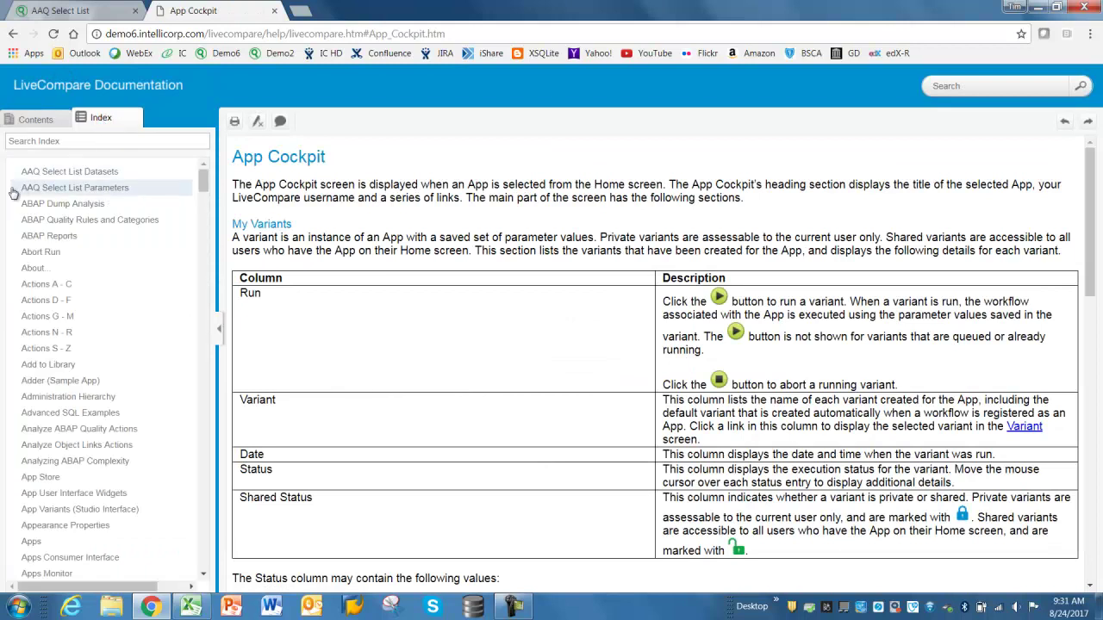
click(66, 189)
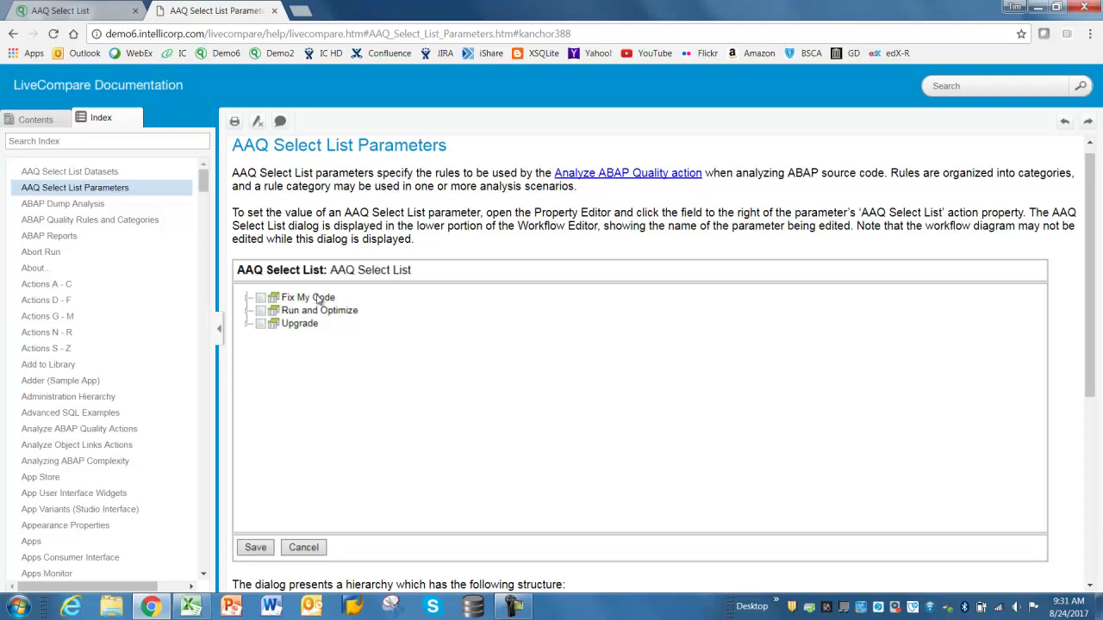
Read the HANA category rules in the ABAP Quality Rules and Categories topic, and close the documentation.
click(47, 222)
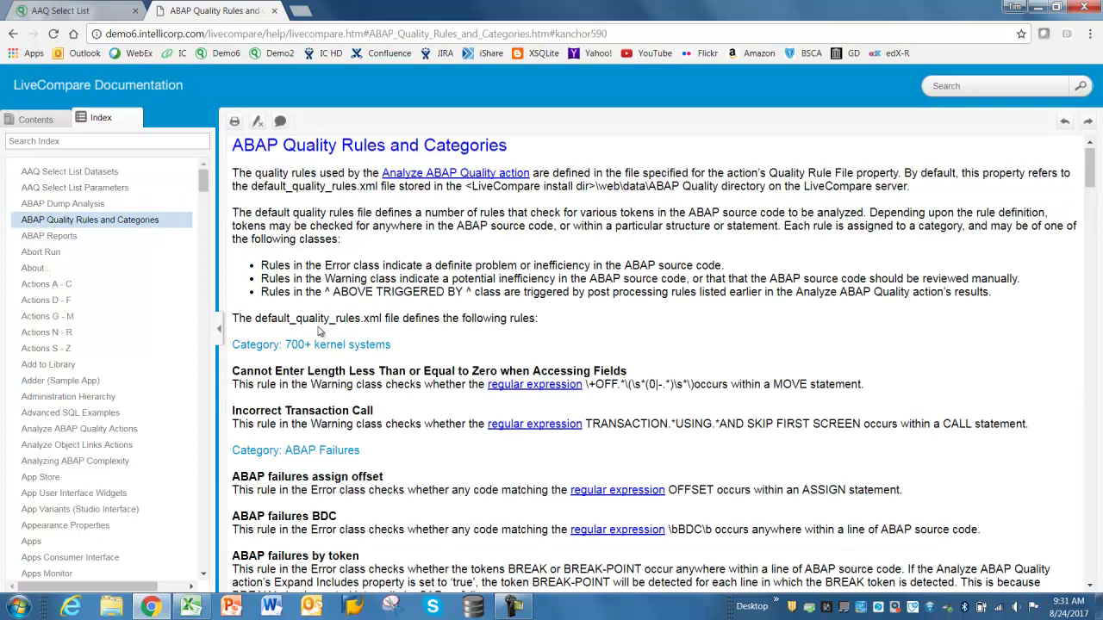
scroll(332, 312, down, 15)
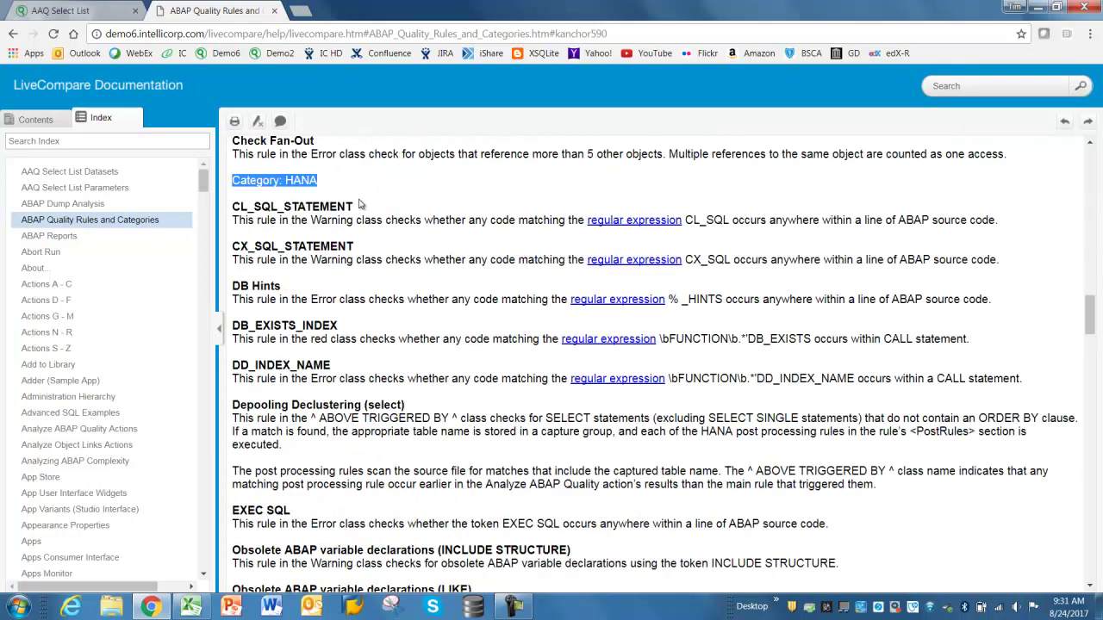
drag(235, 207, 354, 215)
scroll(393, 257, down, 3)
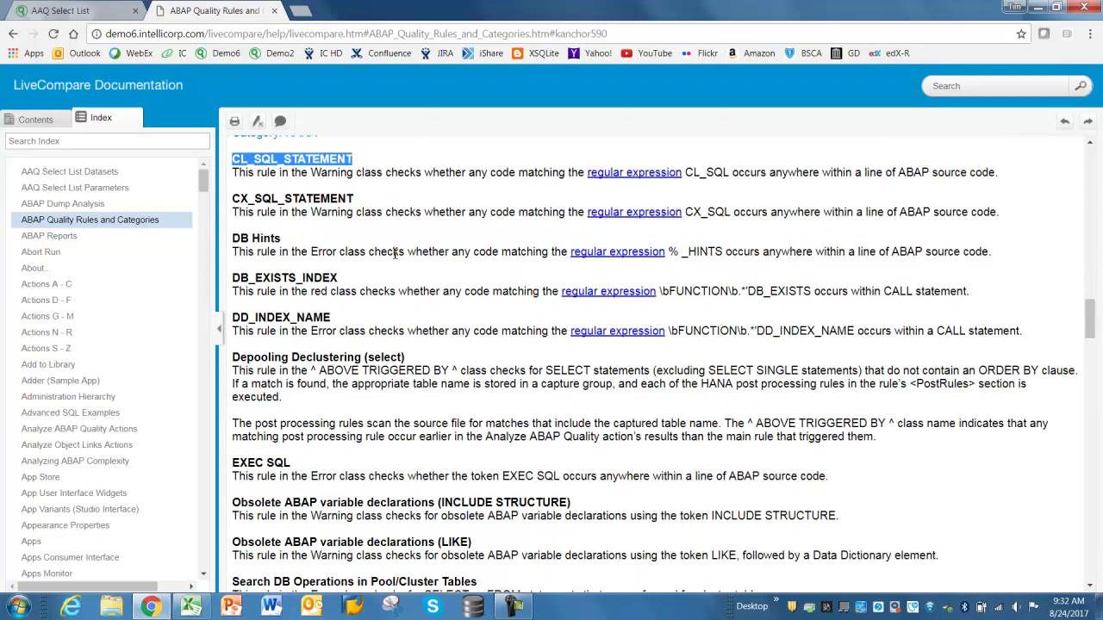
click(274, 11)
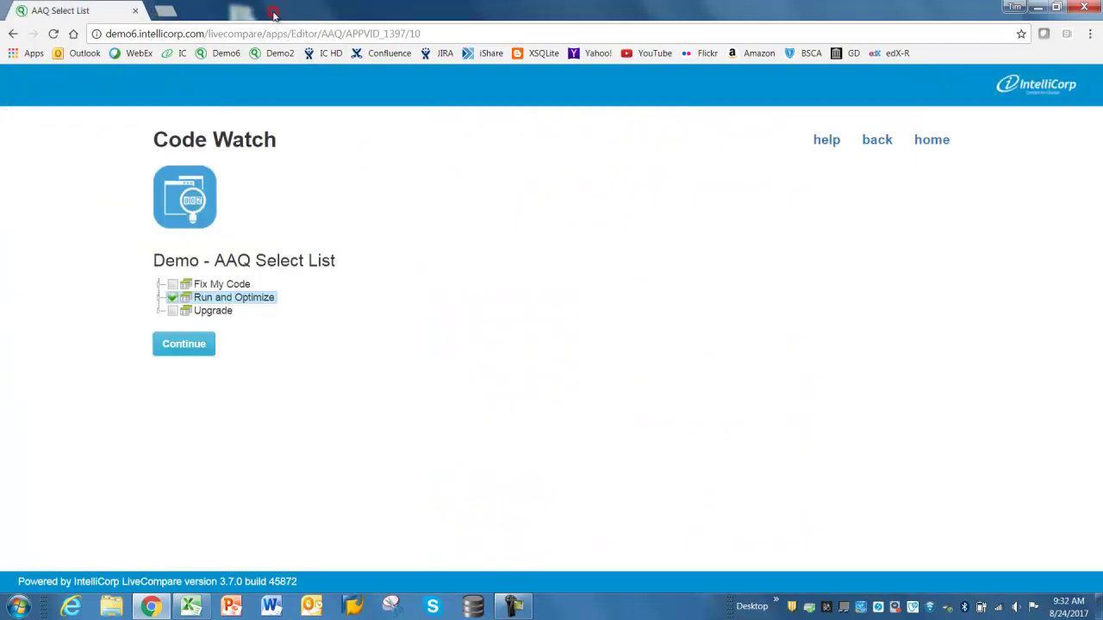
Expand the Run and Optimize scenario to review its rules, and continue back to the Demo variant.
click(159, 299)
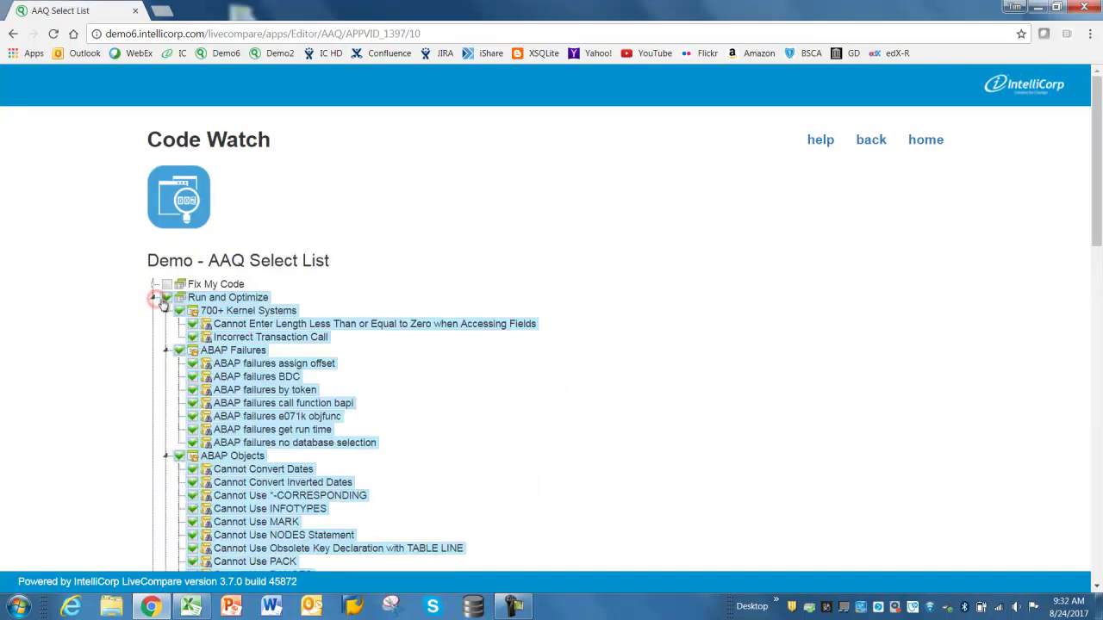
scroll(260, 367, down, 8)
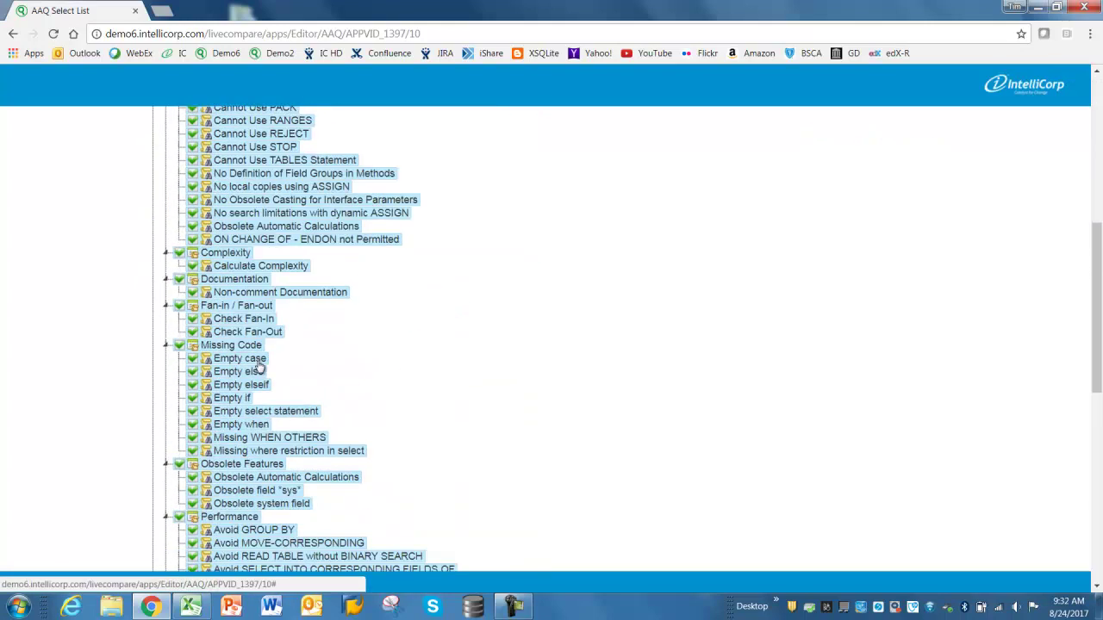
scroll(261, 367, down, 4)
click(178, 524)
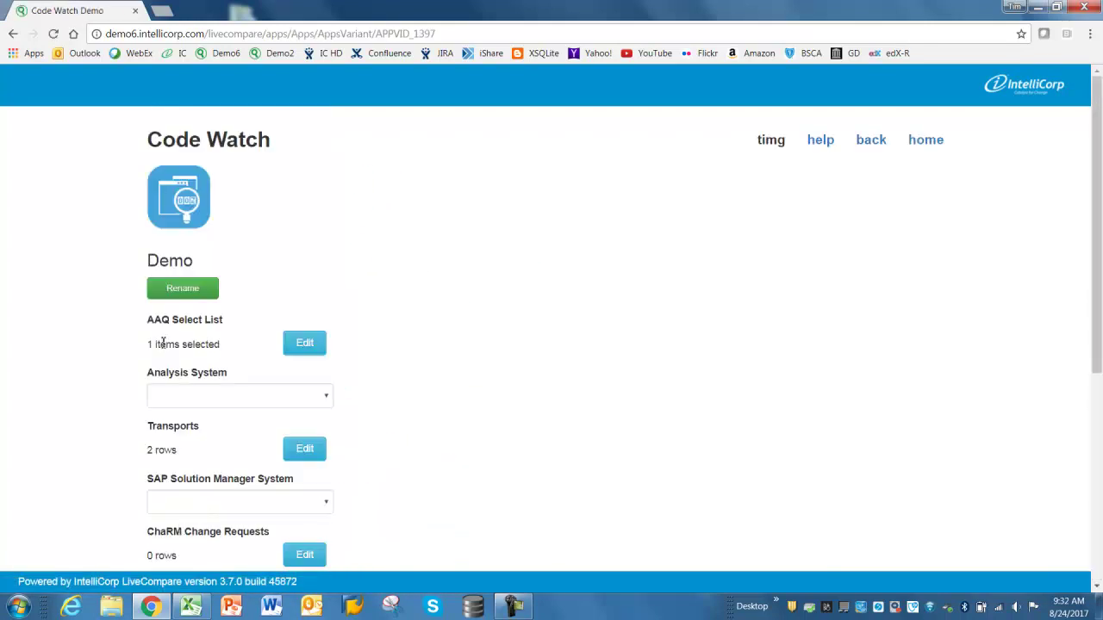
Set the Demo variant's Analysis System to !SAP23-EH4.
click(172, 404)
scroll(198, 302, down, 1)
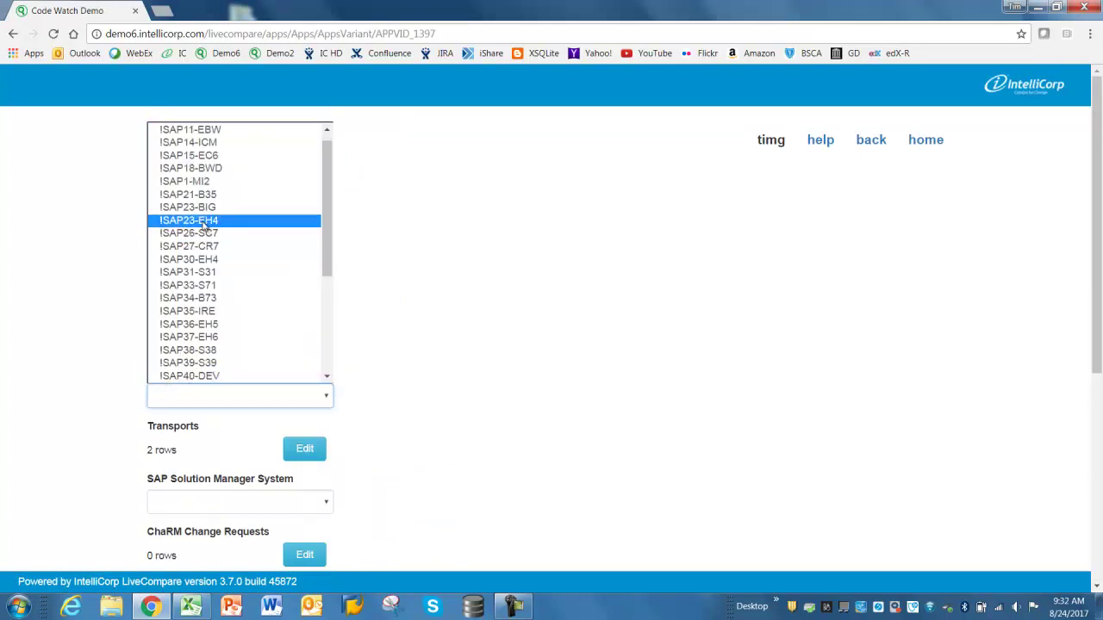
click(207, 222)
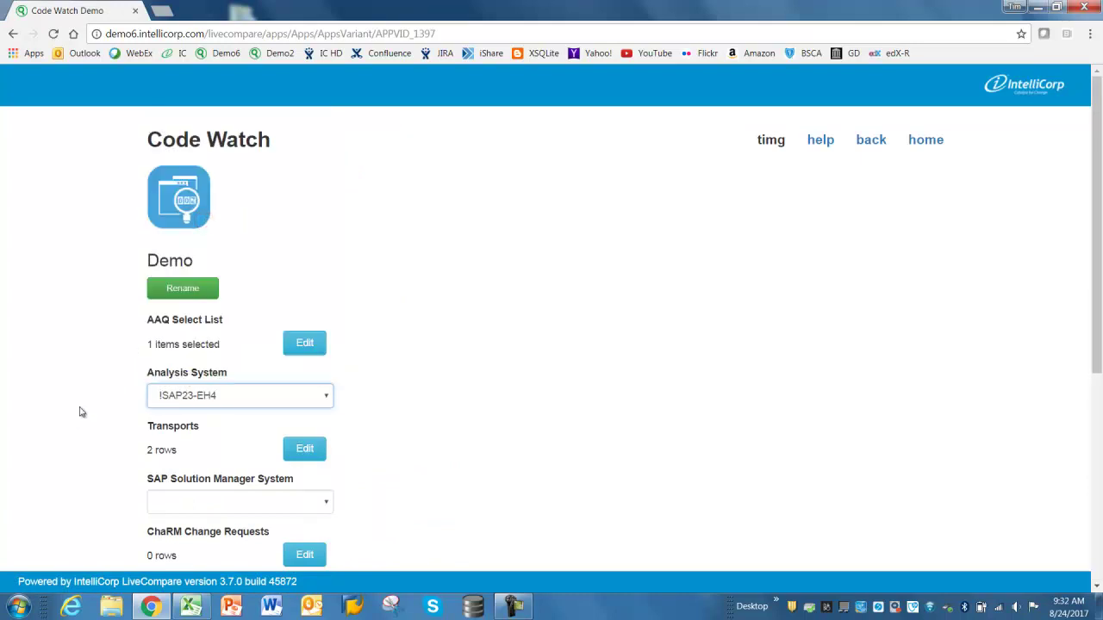
Locate the variant's Objects parameter, and copy the program types and names in A2:B65 from the Excel result workbook.
scroll(83, 409, down, 1)
scroll(96, 397, down, 2)
drag(158, 396, 171, 395)
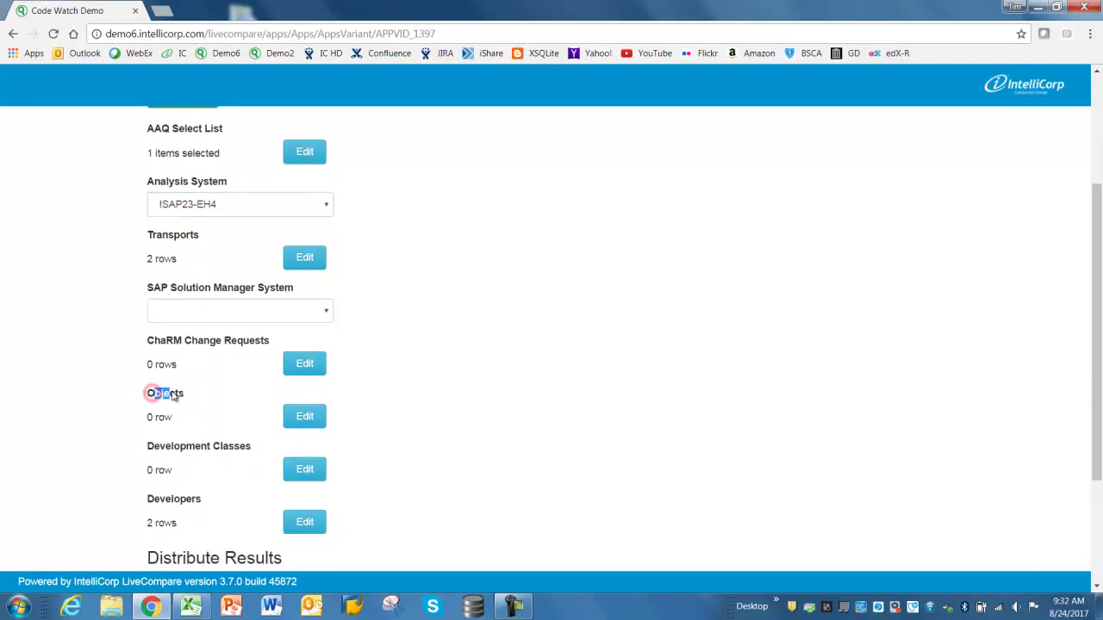
click(191, 606)
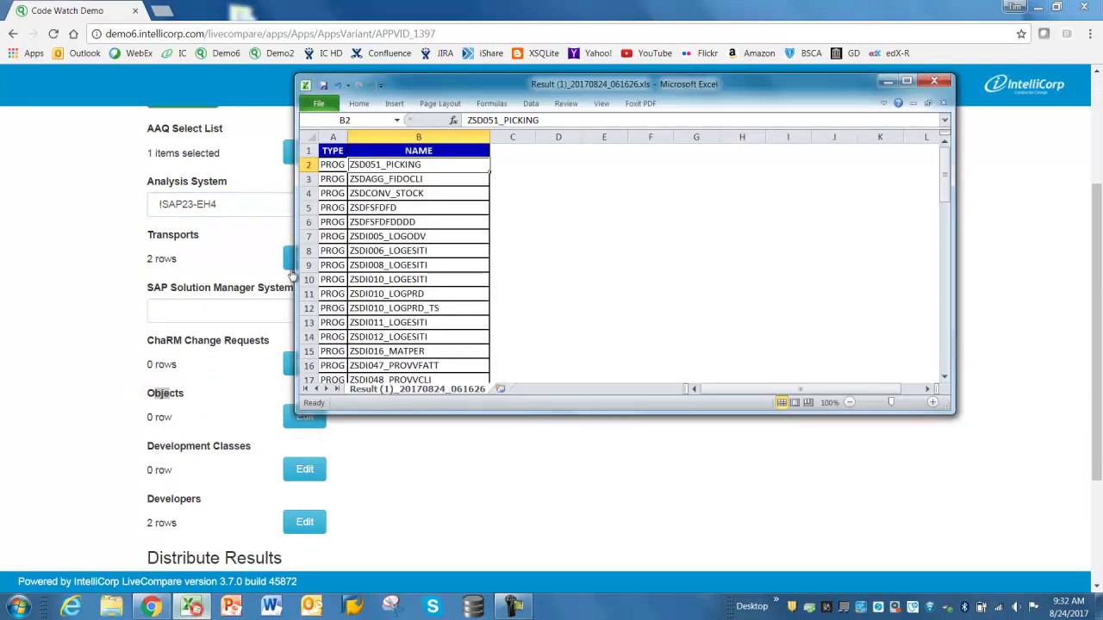
drag(329, 164, 424, 351)
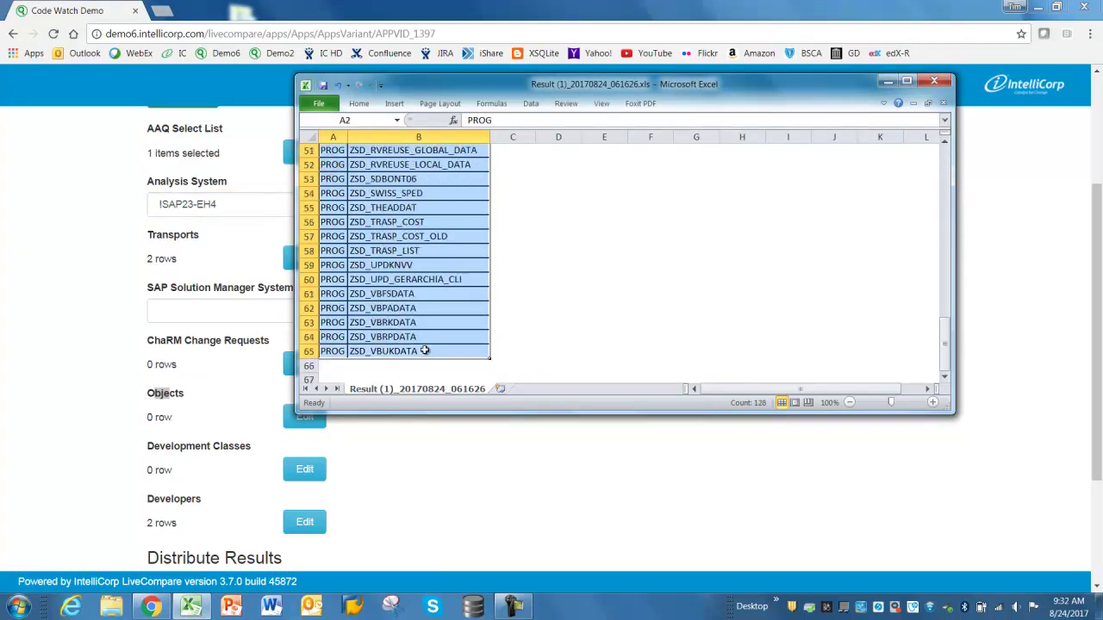
key(ctrl+c)
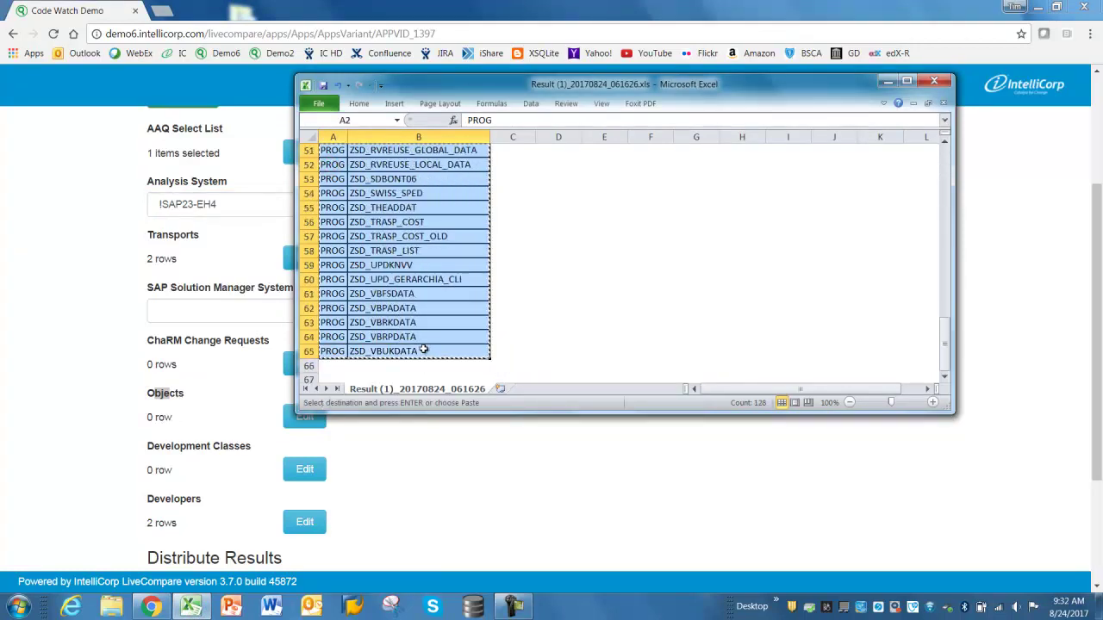
Paste the copied program types and names from Excel into the Demo variant's Objects parameter, and continue back to the variant.
click(105, 380)
click(303, 416)
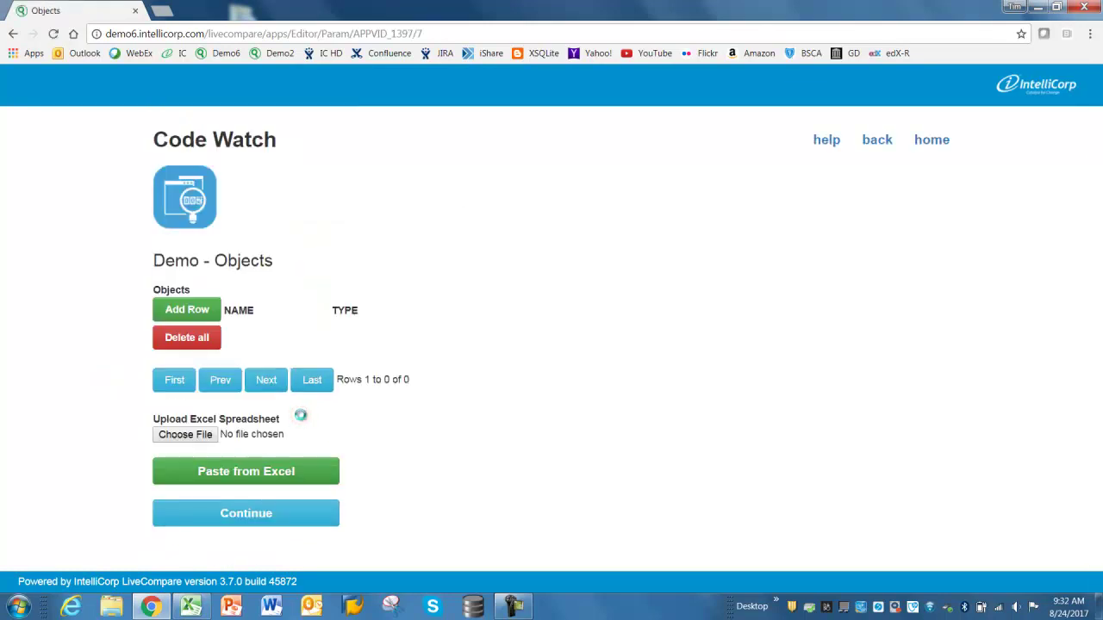
click(267, 479)
key(ctrl+v)
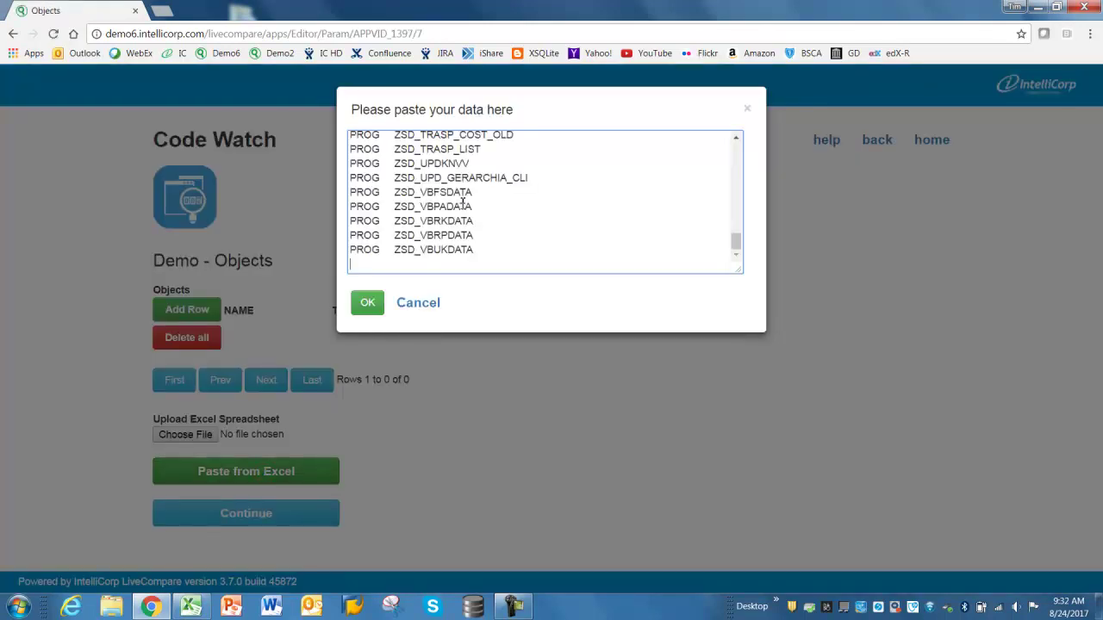
click(368, 303)
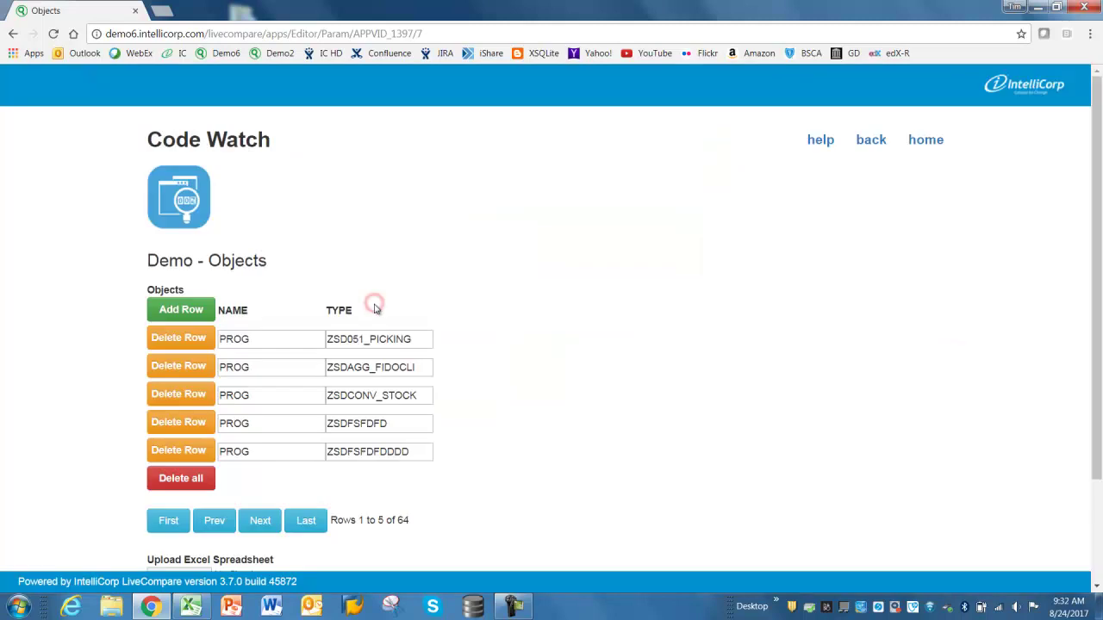
double_click(404, 520)
scroll(479, 436, down, 2)
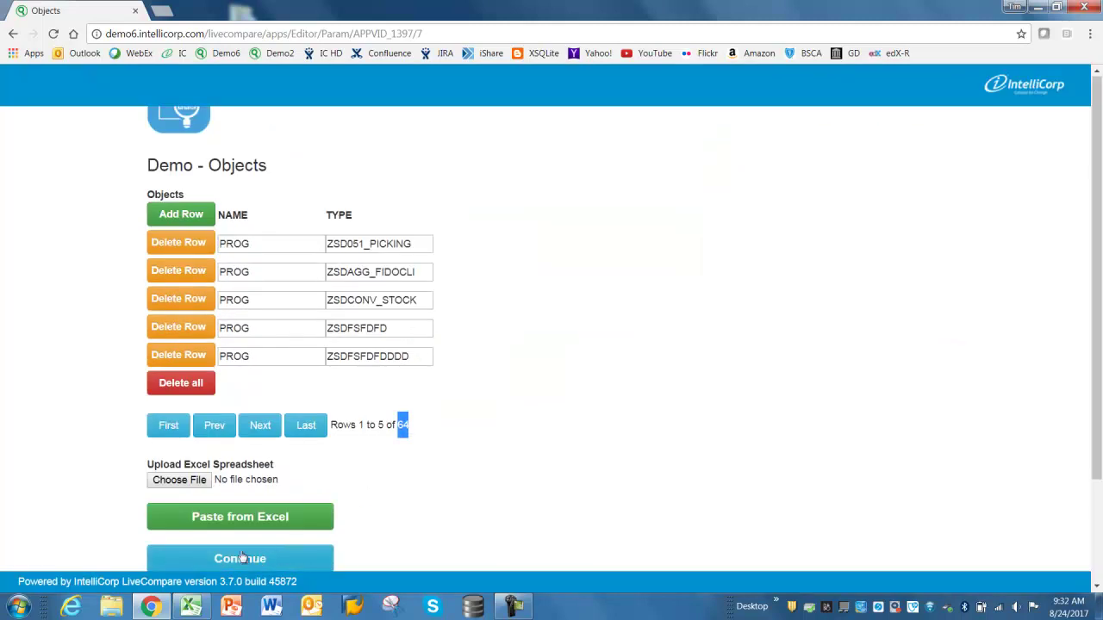
click(228, 559)
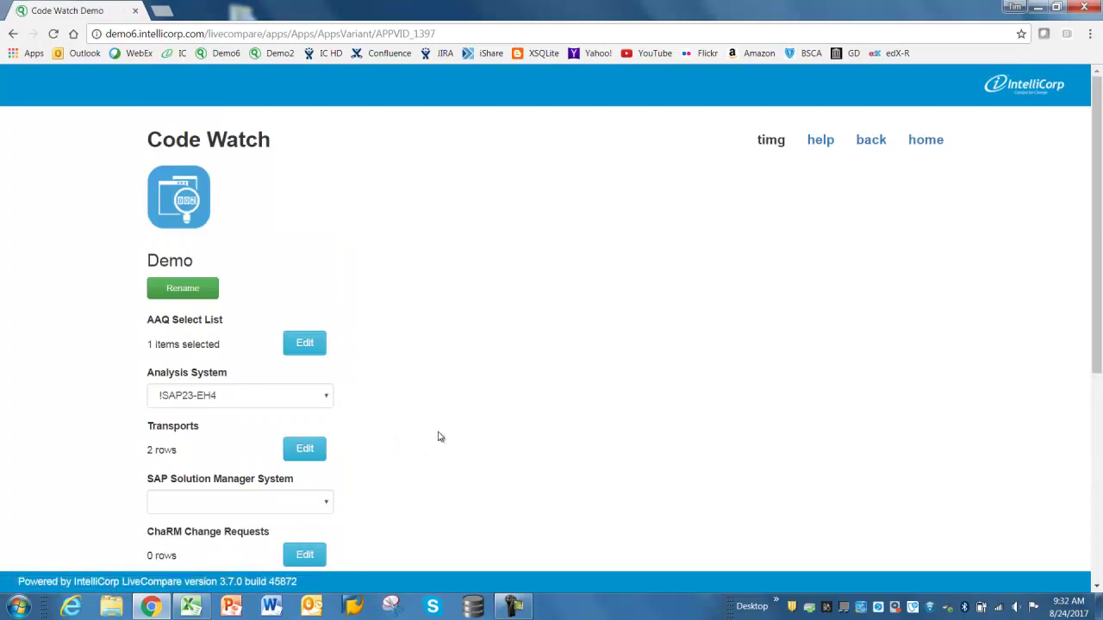
Delete all rows from the Demo variant's Transports parameter, and continue back to the variant.
scroll(438, 437, down, 2)
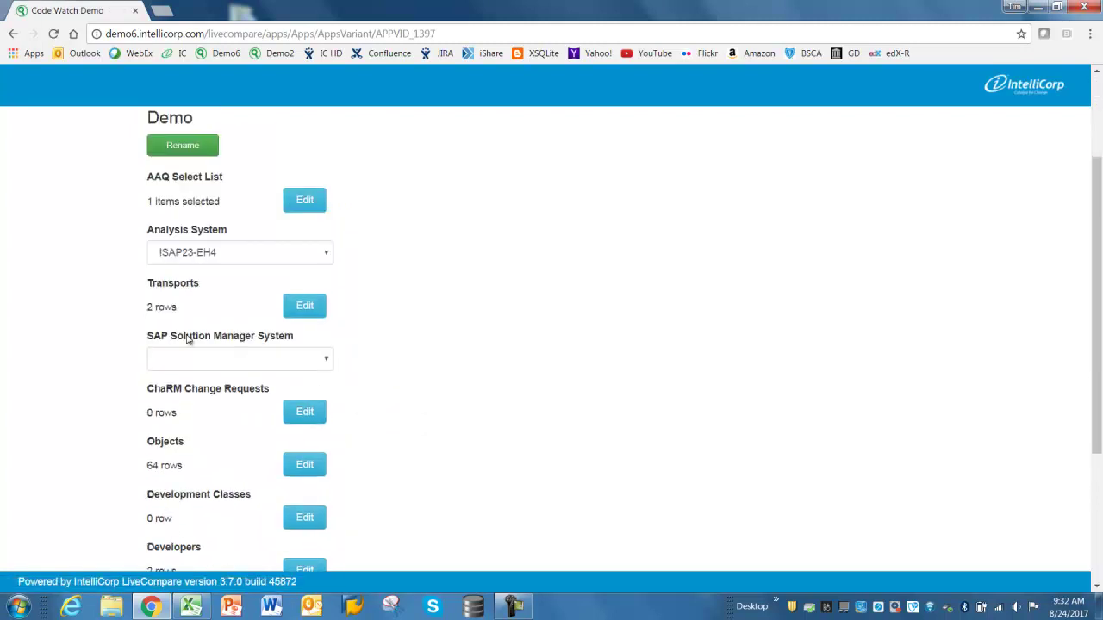
drag(149, 310, 177, 308)
click(303, 308)
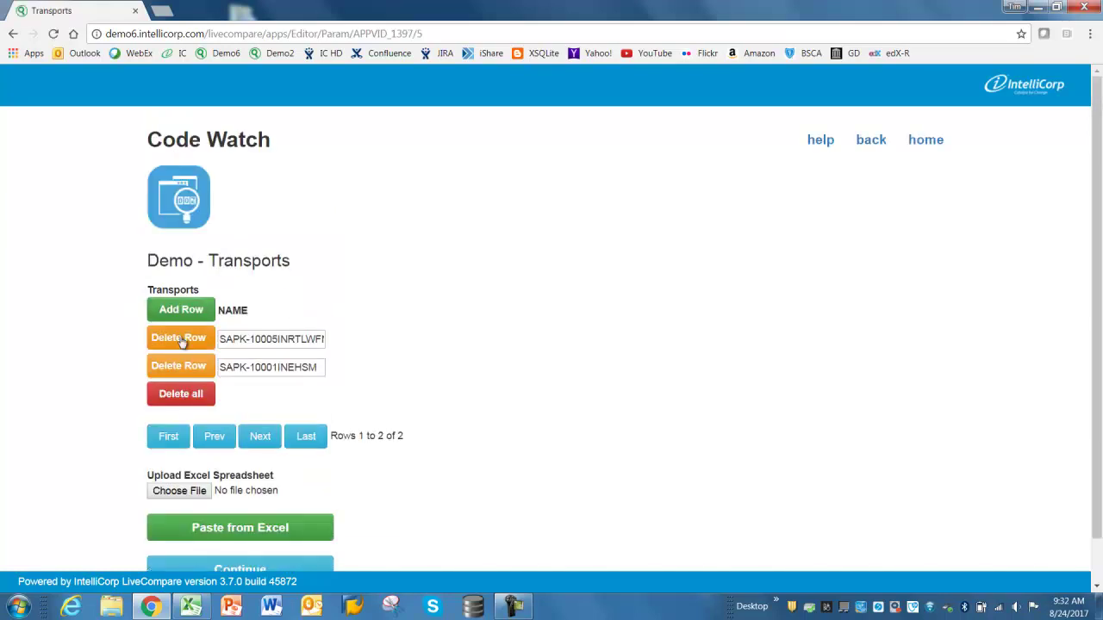
click(184, 395)
click(238, 509)
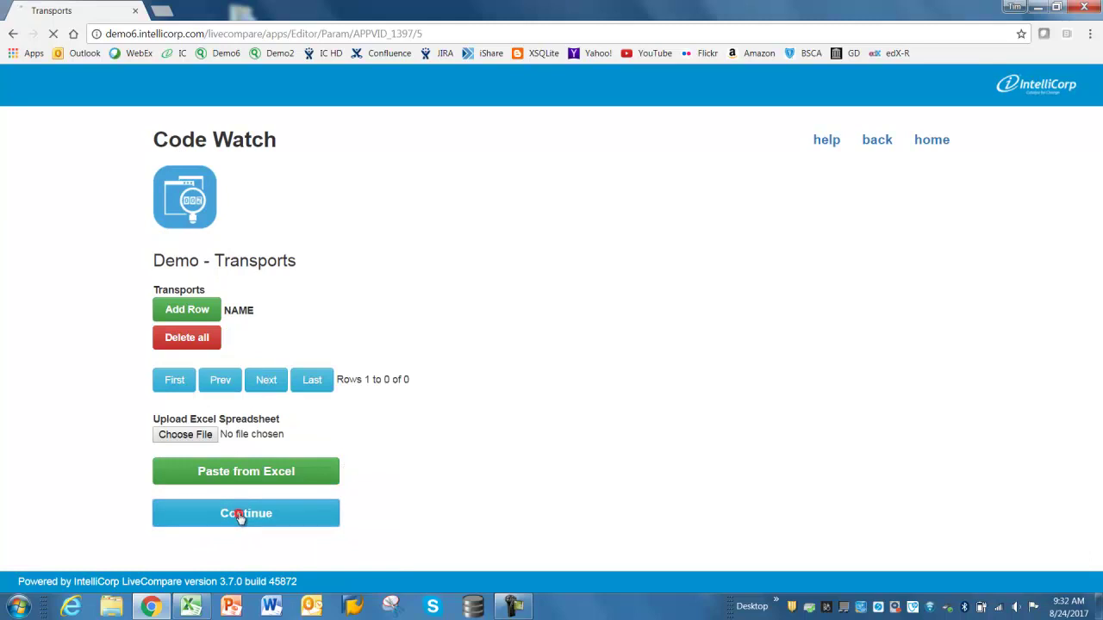
Delete all rows from the Demo variant's Developers parameter, and save the variant.
scroll(86, 400, down, 3)
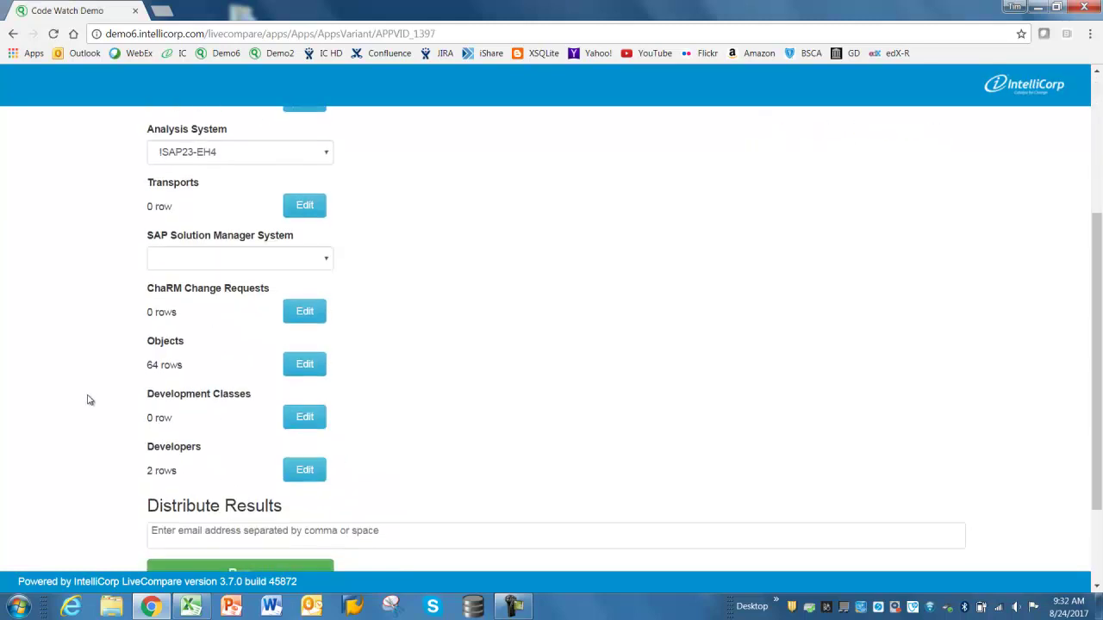
scroll(88, 400, down, 2)
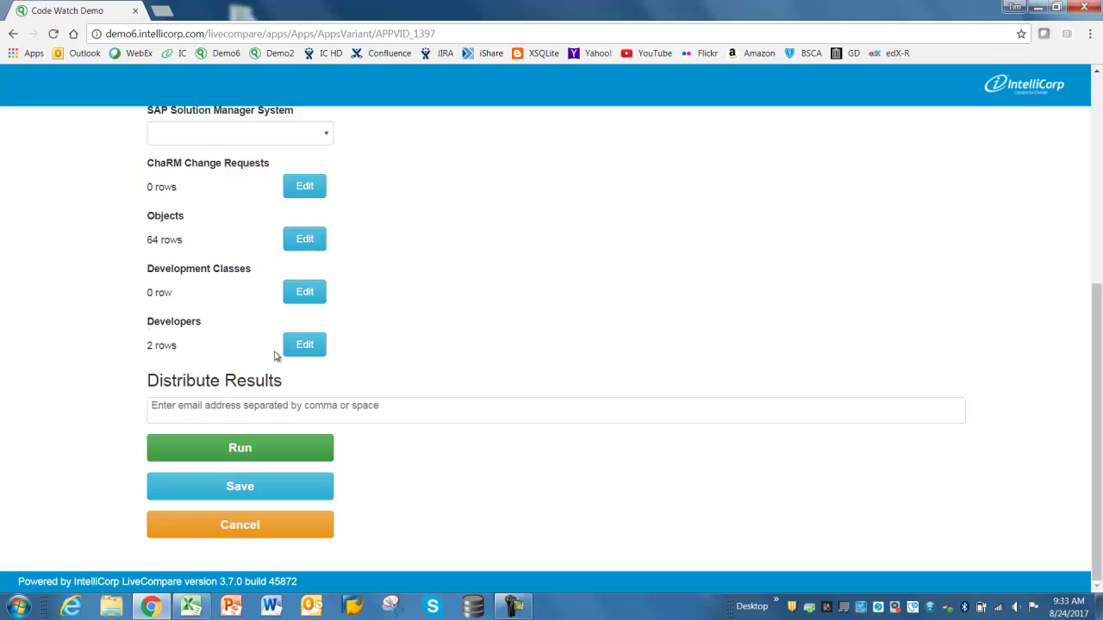
click(310, 348)
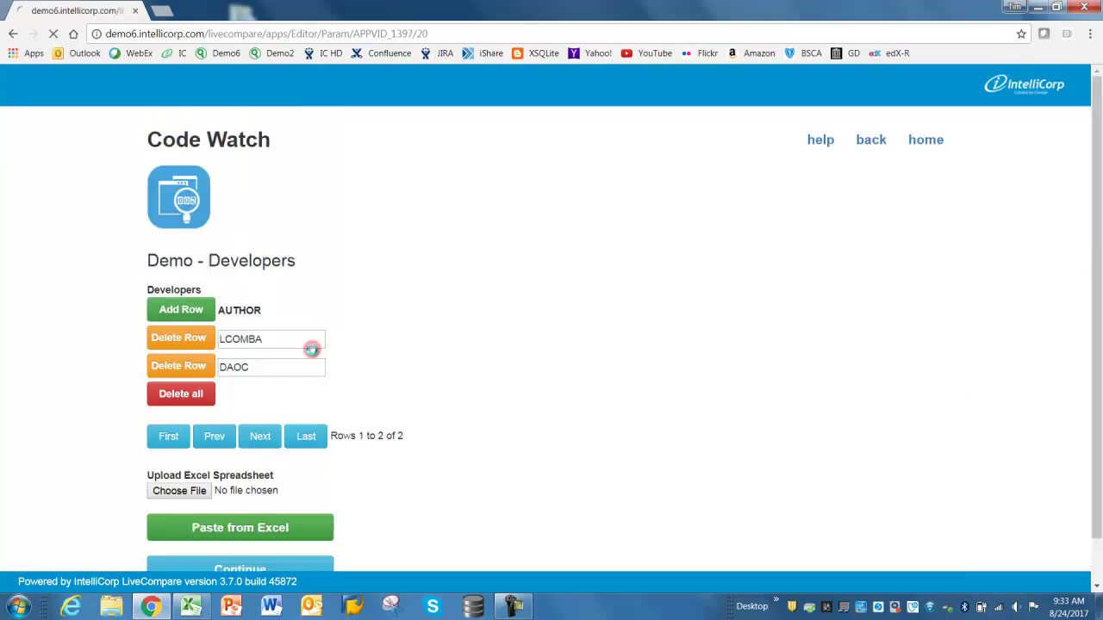
click(180, 395)
click(239, 515)
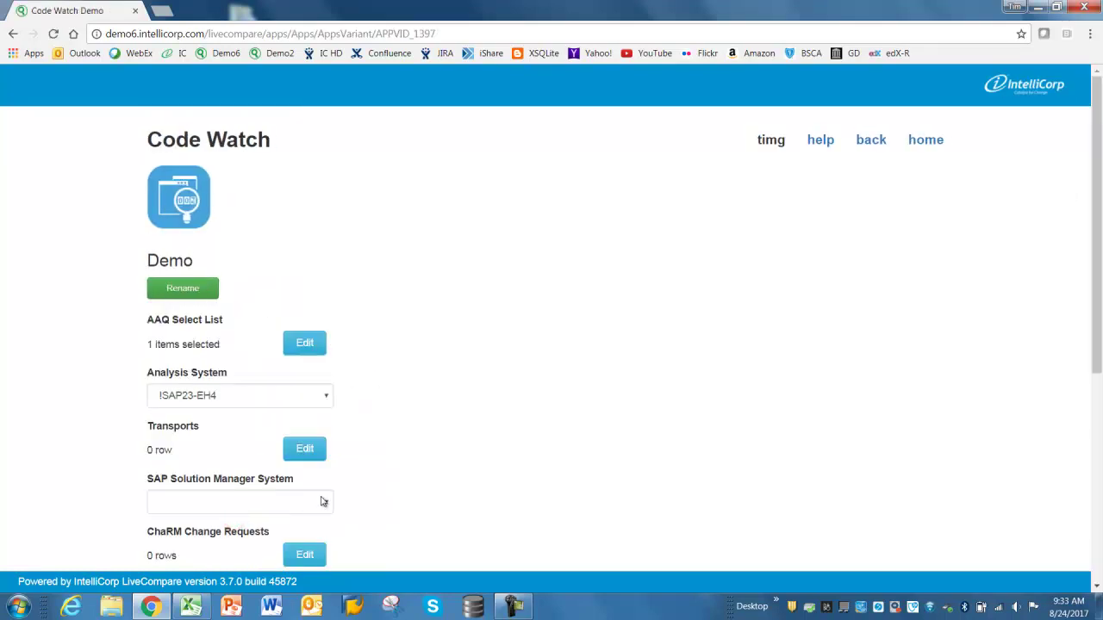
scroll(321, 501, down, 4)
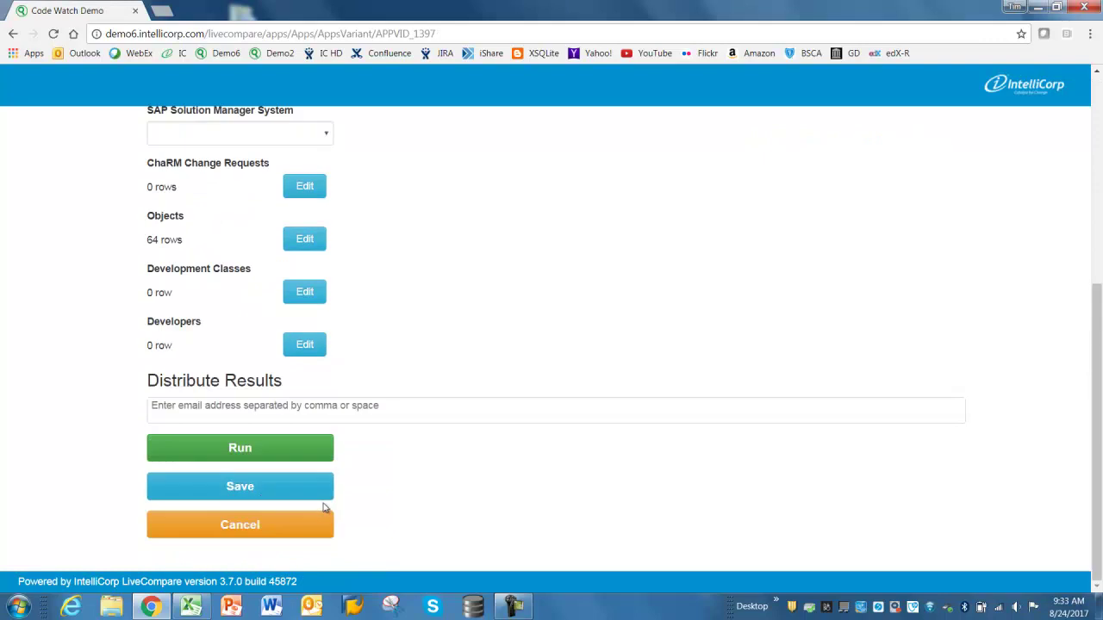
click(235, 495)
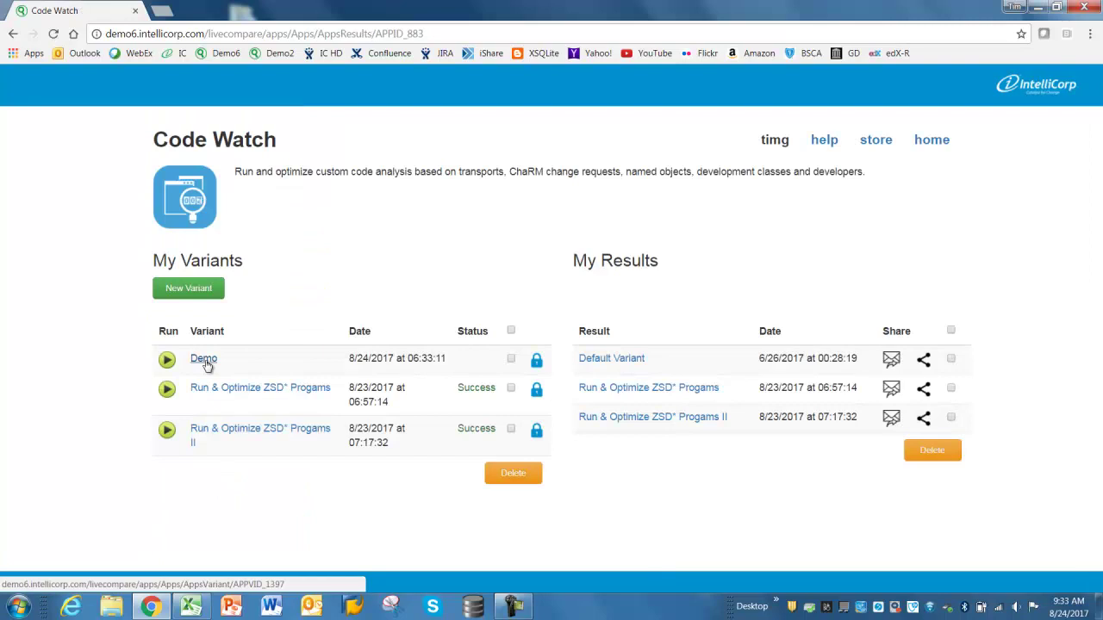
Review the dashboard of an existing Code Watch result, and open its Code Watch Details workbook maximized in Excel.
drag(577, 265, 674, 277)
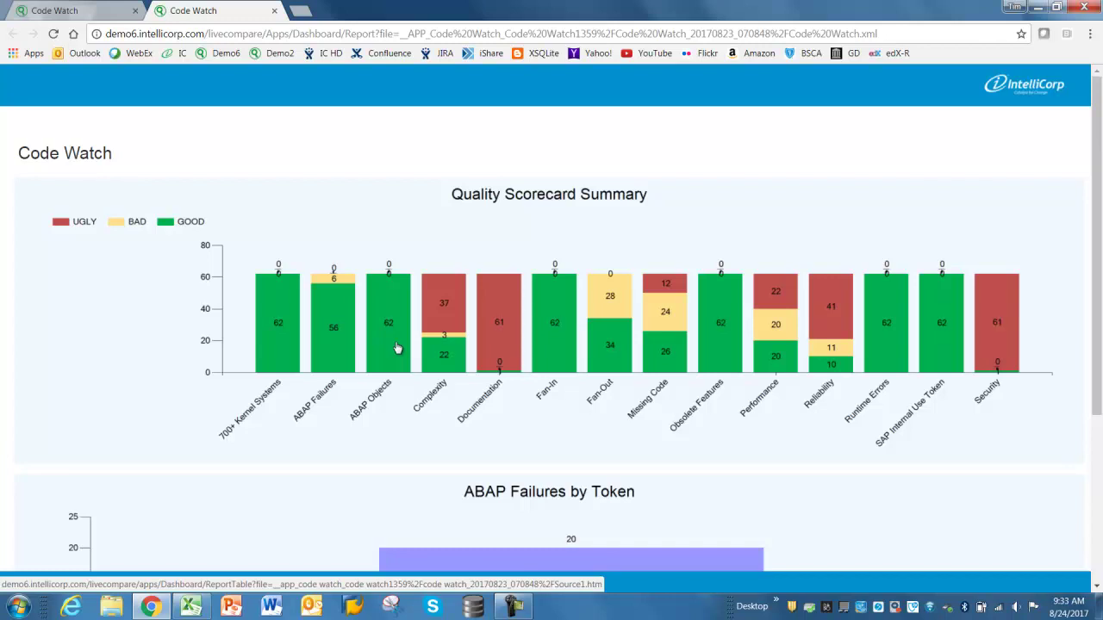
scroll(398, 348, down, 3)
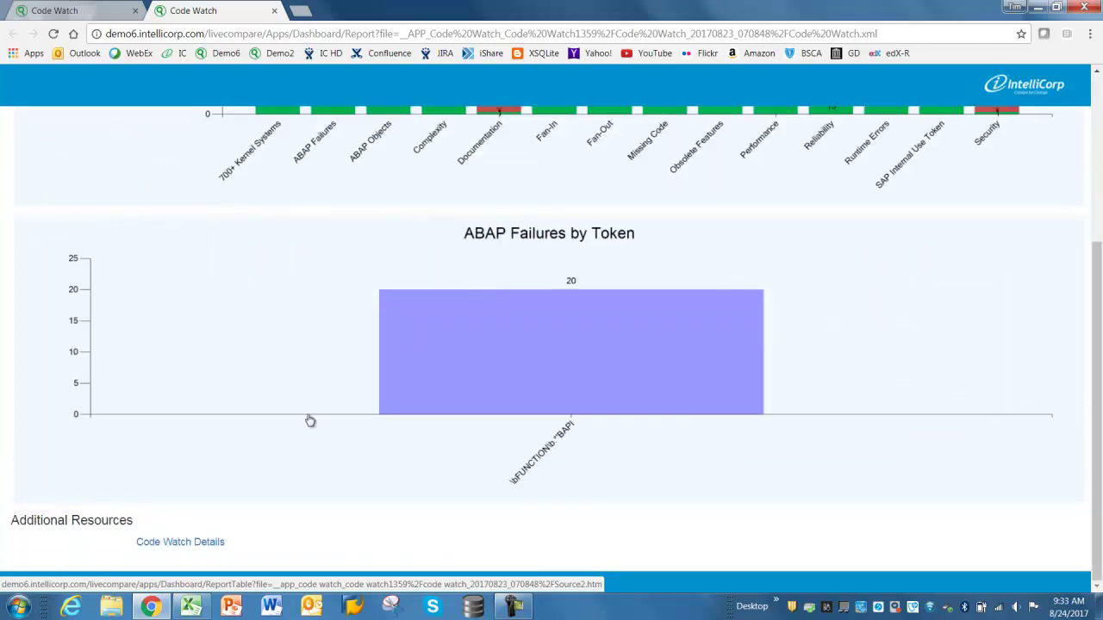
click(172, 543)
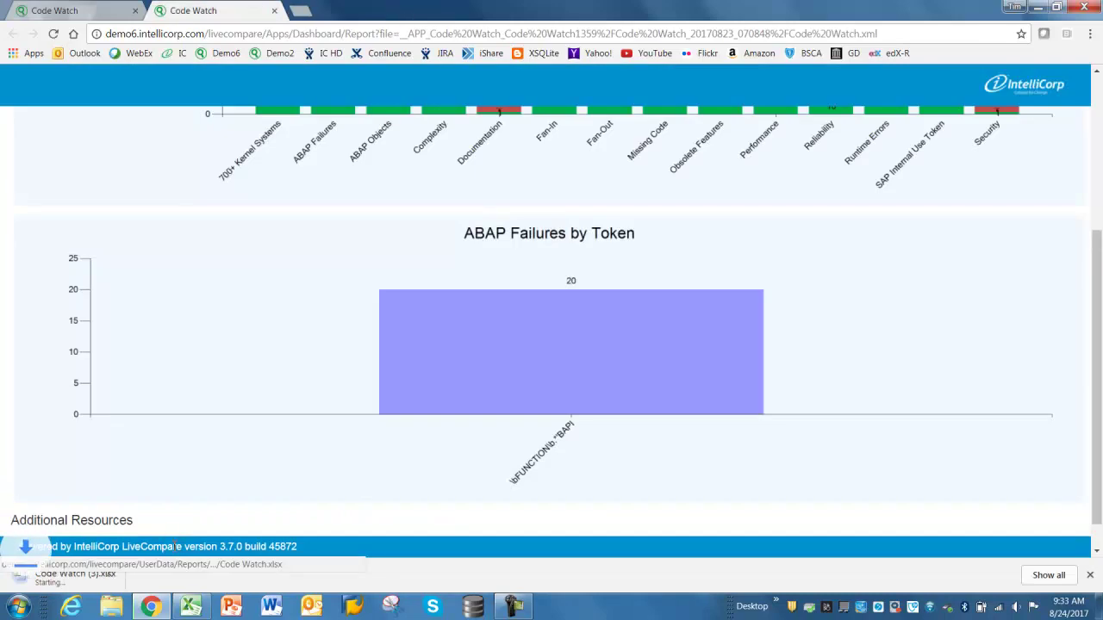
click(74, 591)
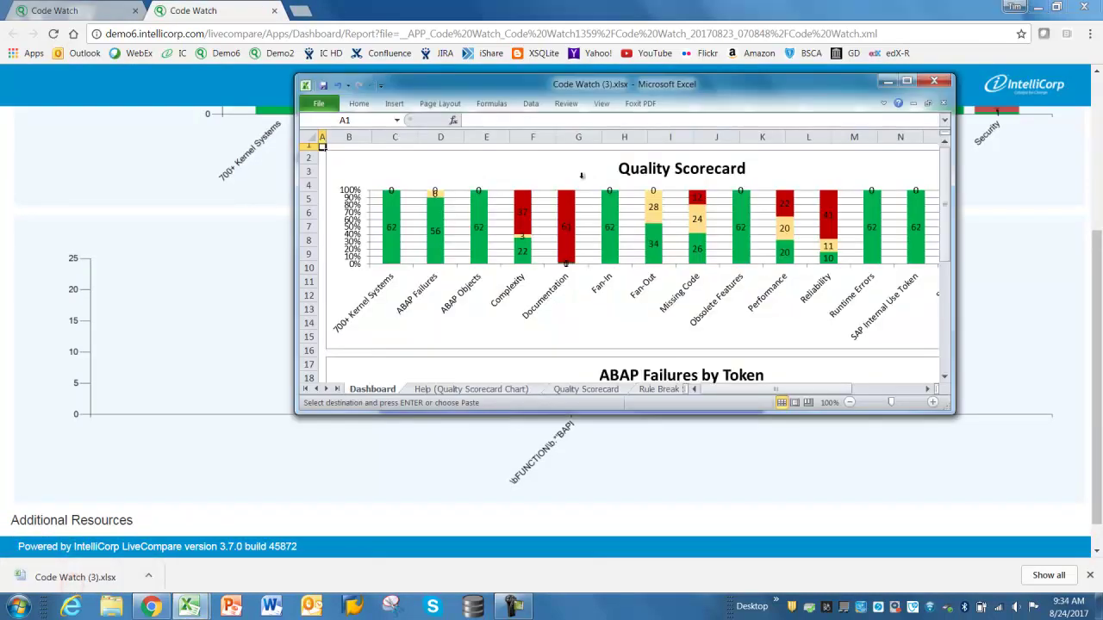
click(908, 82)
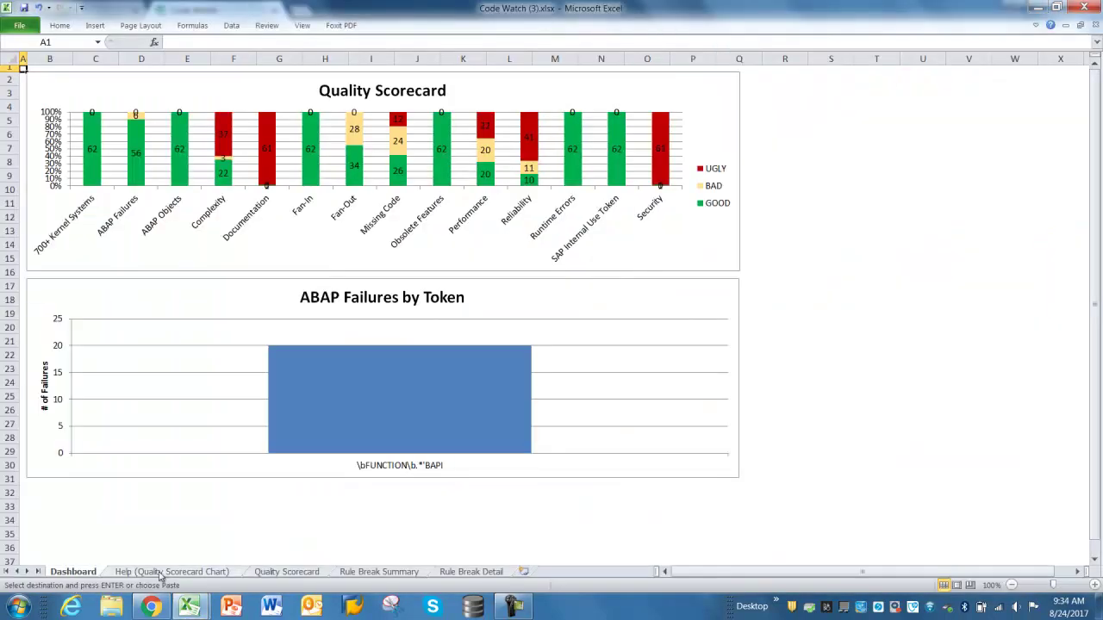
Filter the Rule Break Detail sheet to the Performance category and the Error class.
click(466, 573)
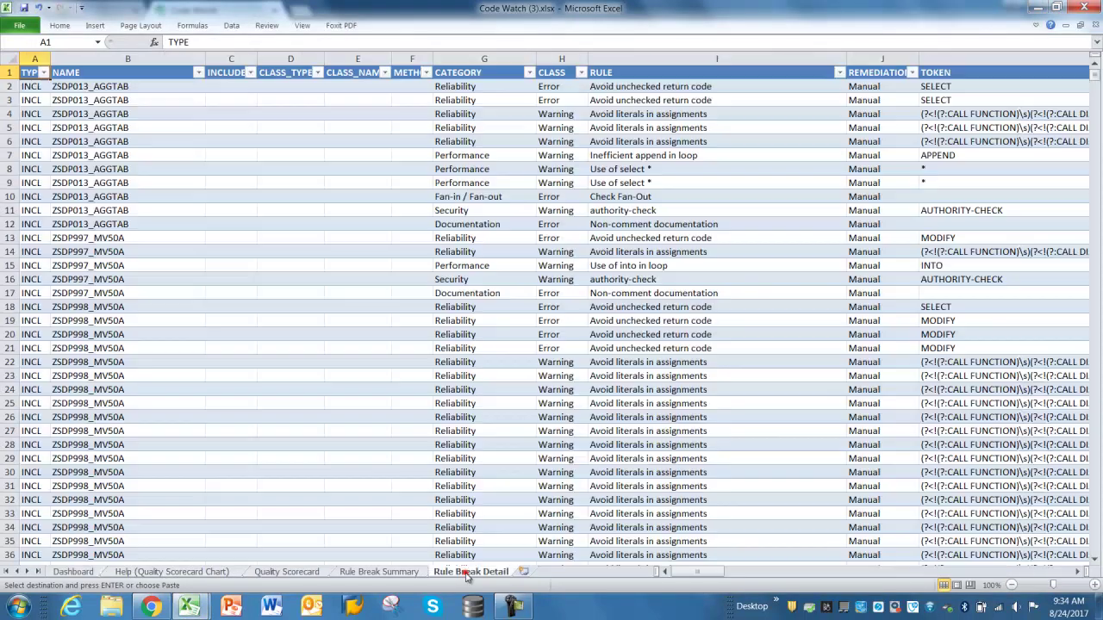
click(354, 74)
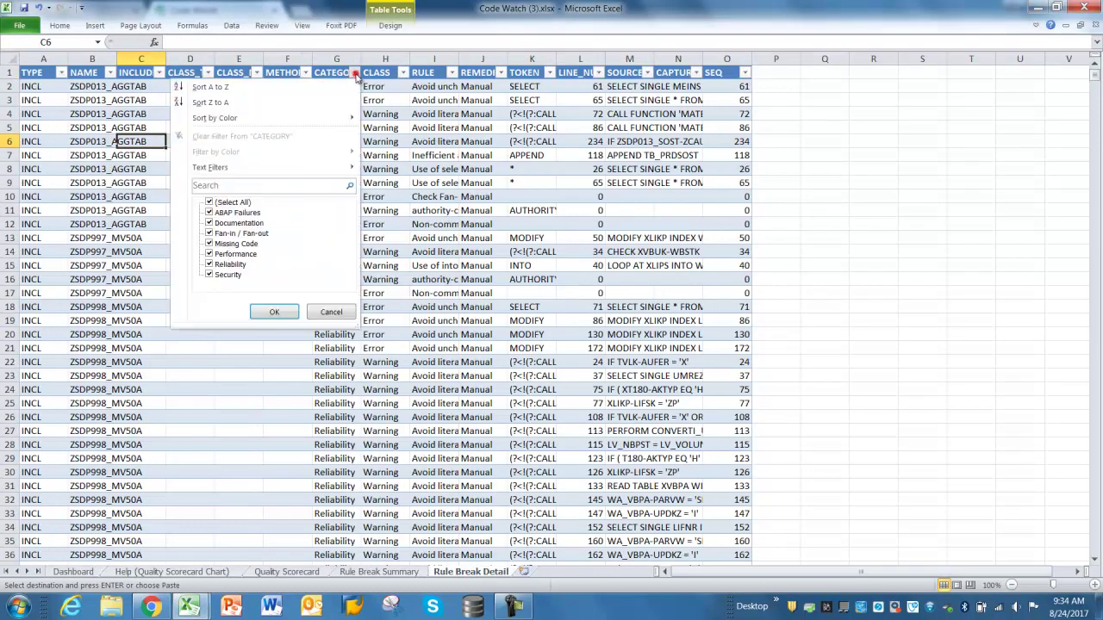
click(212, 204)
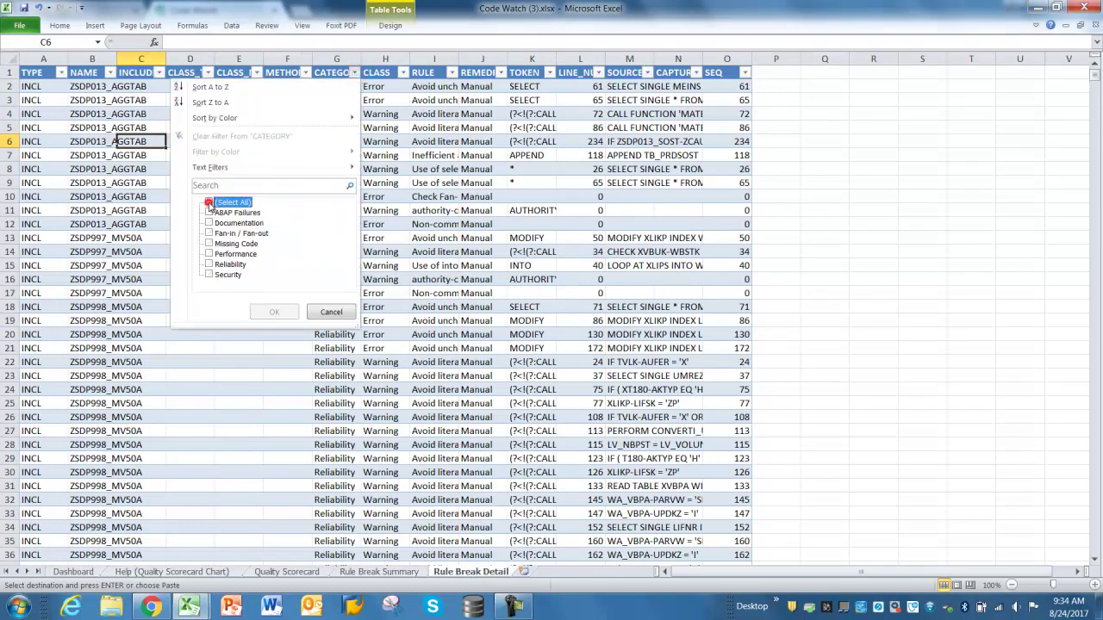
click(210, 255)
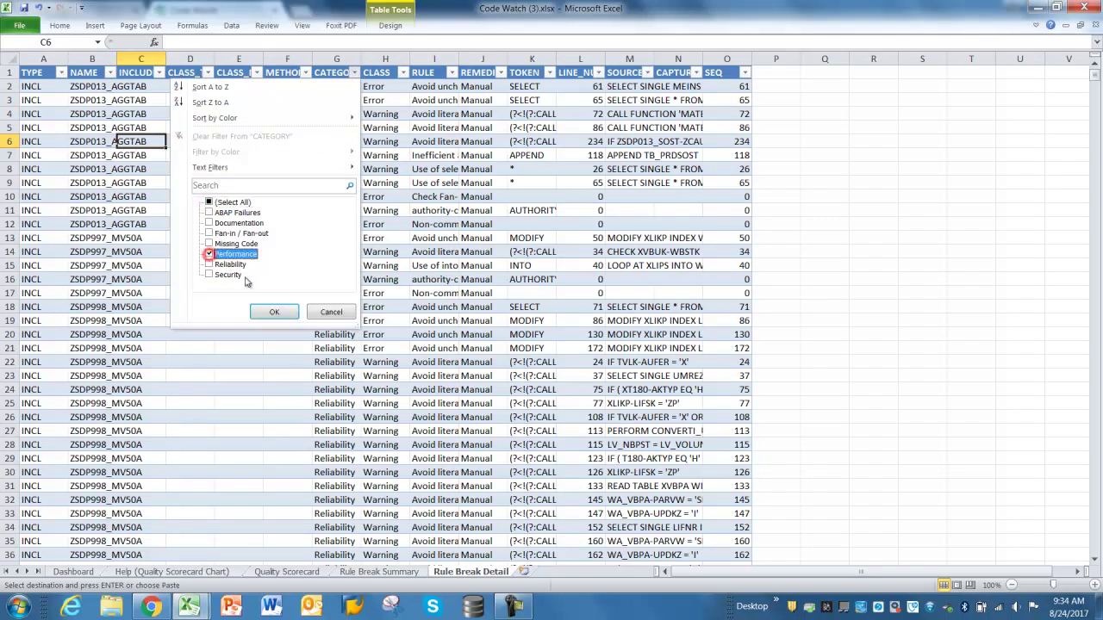
click(272, 312)
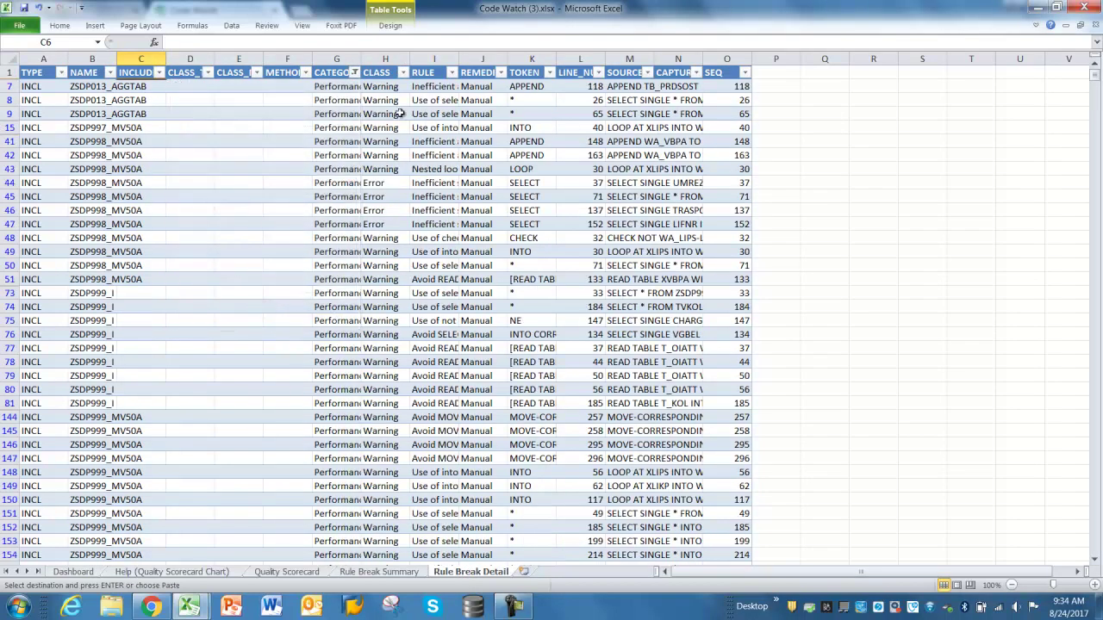
click(402, 72)
click(257, 224)
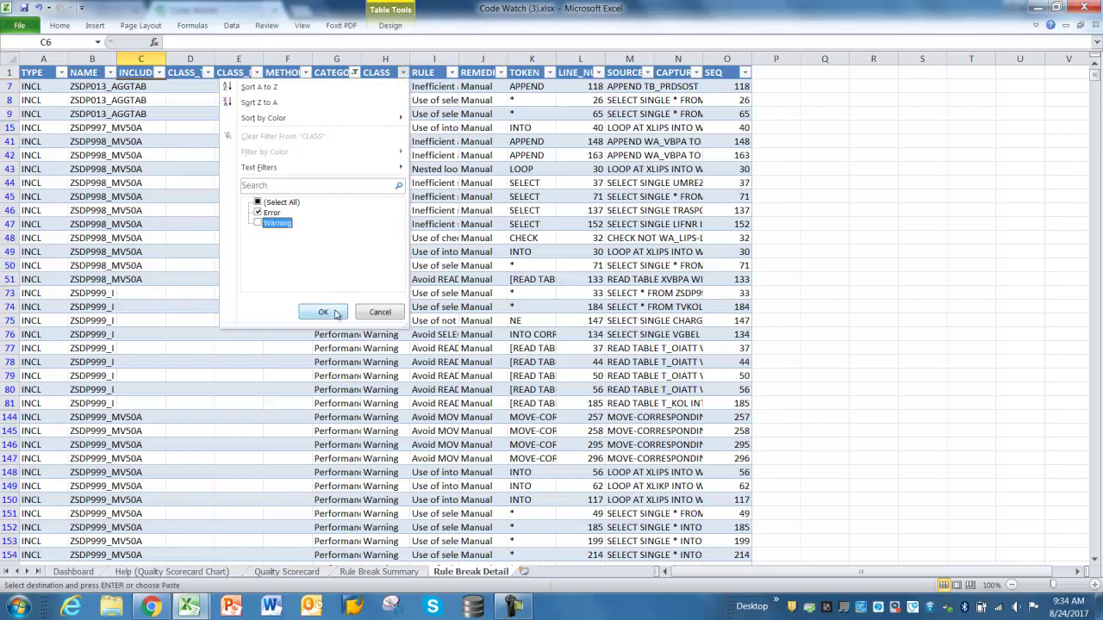
click(326, 312)
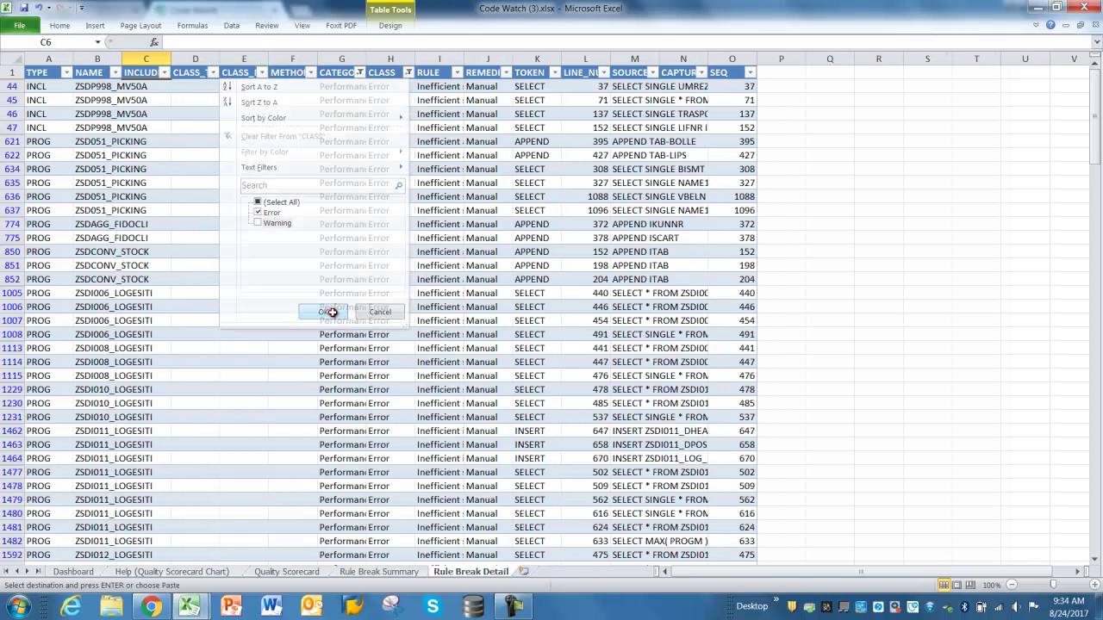
Filter the TOKEN column to SELECT only, and examine the affected program names and source lines.
click(555, 72)
click(410, 212)
click(410, 223)
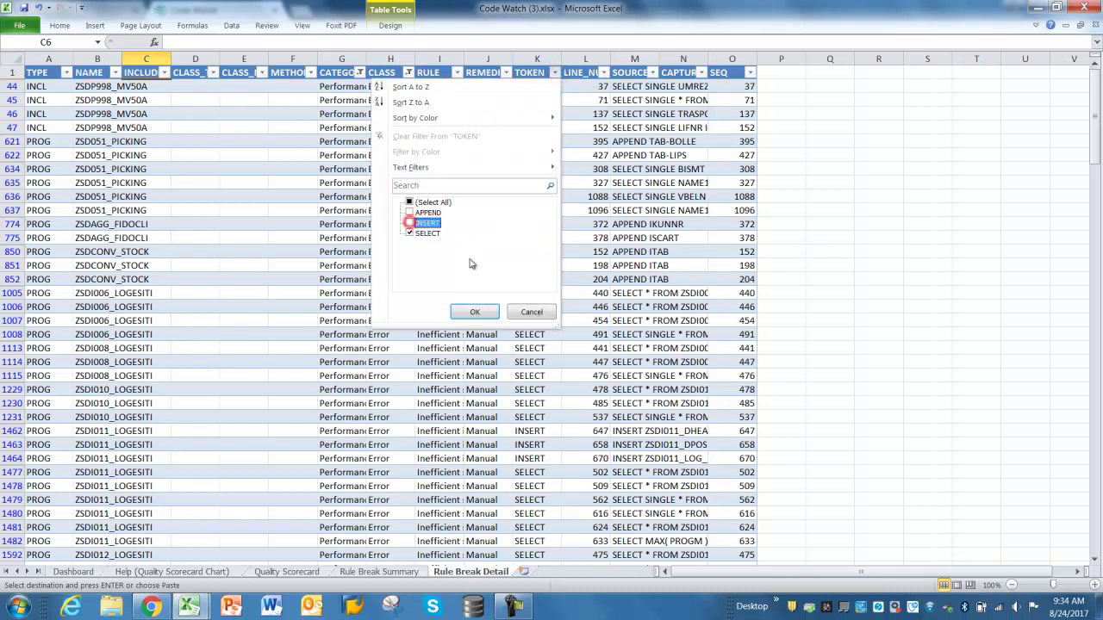
click(475, 313)
drag(99, 88, 142, 142)
drag(634, 103, 662, 249)
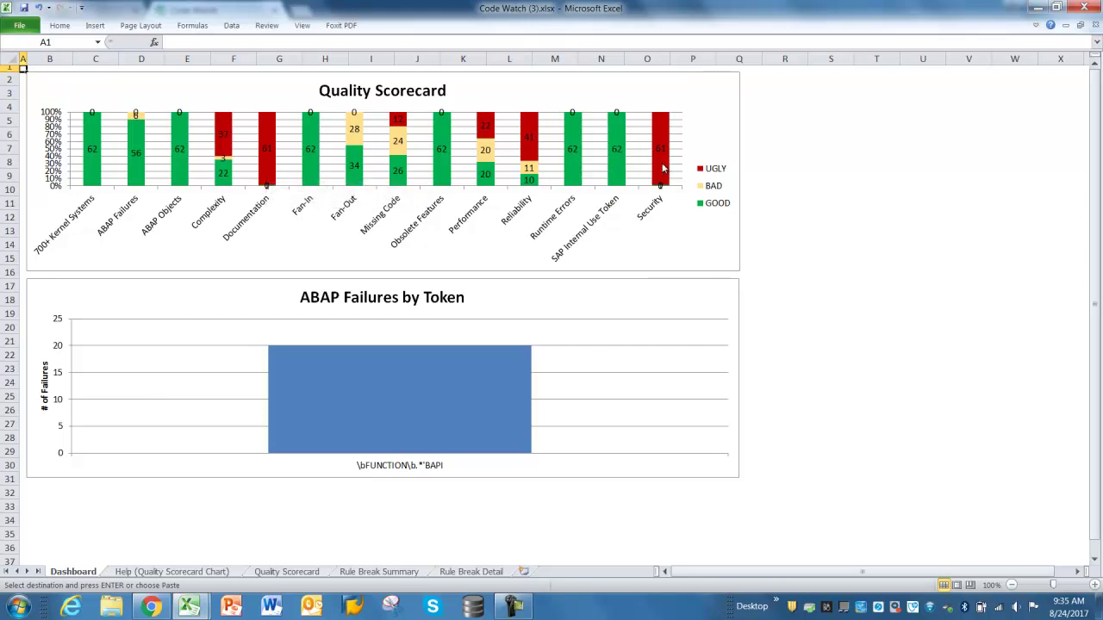
Change the CATEGORY filter on the Rule Break Detail sheet to Documentation and Security instead of Performance.
click(481, 573)
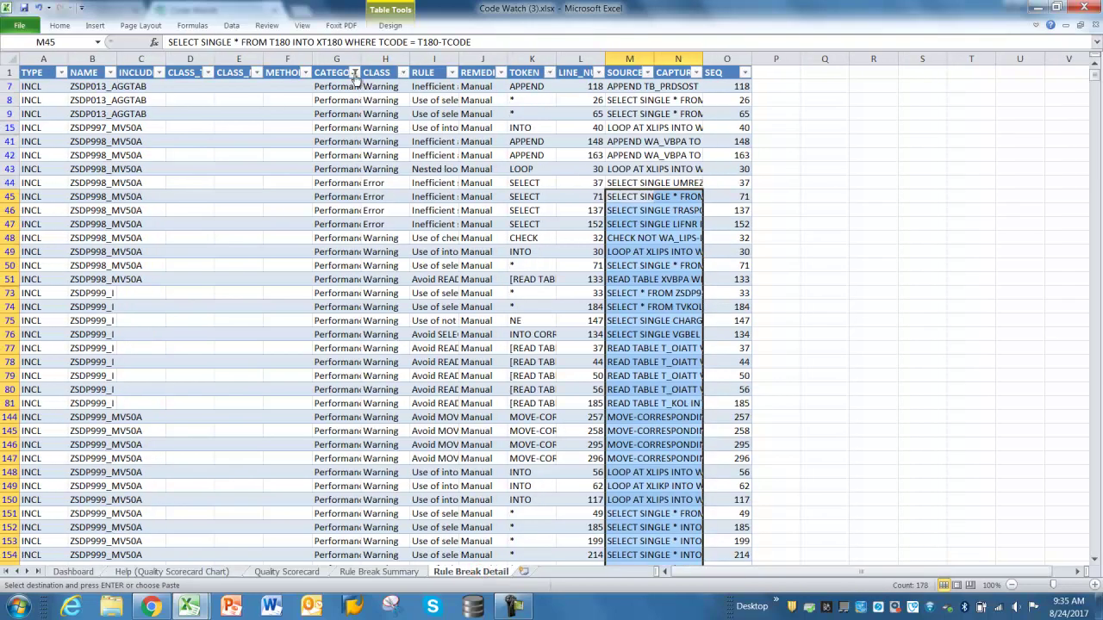
click(354, 73)
click(208, 254)
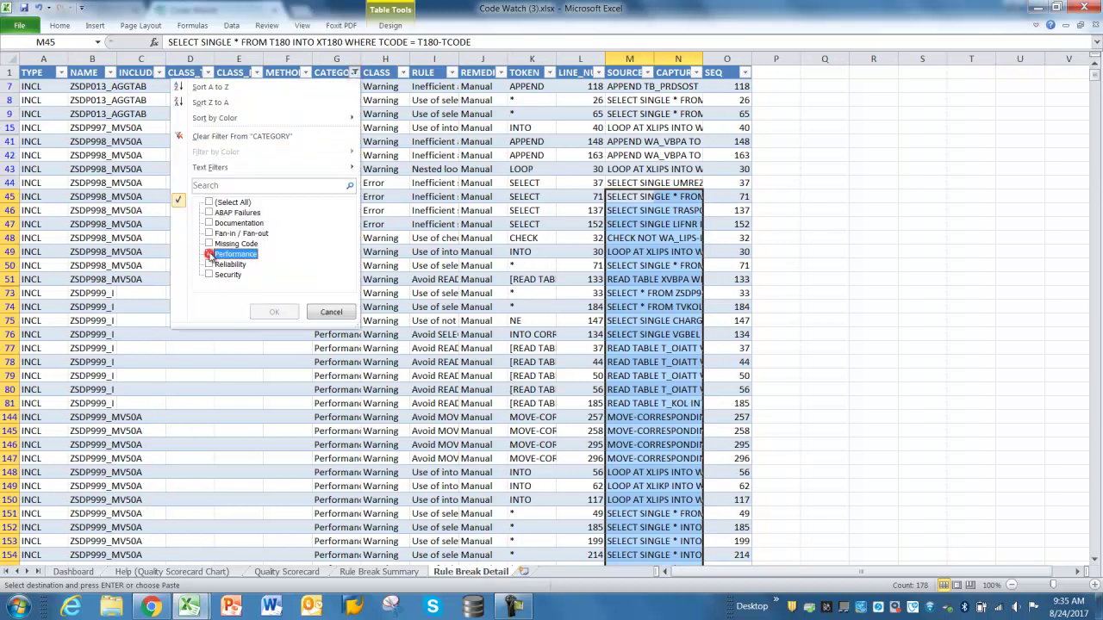
click(208, 224)
click(209, 275)
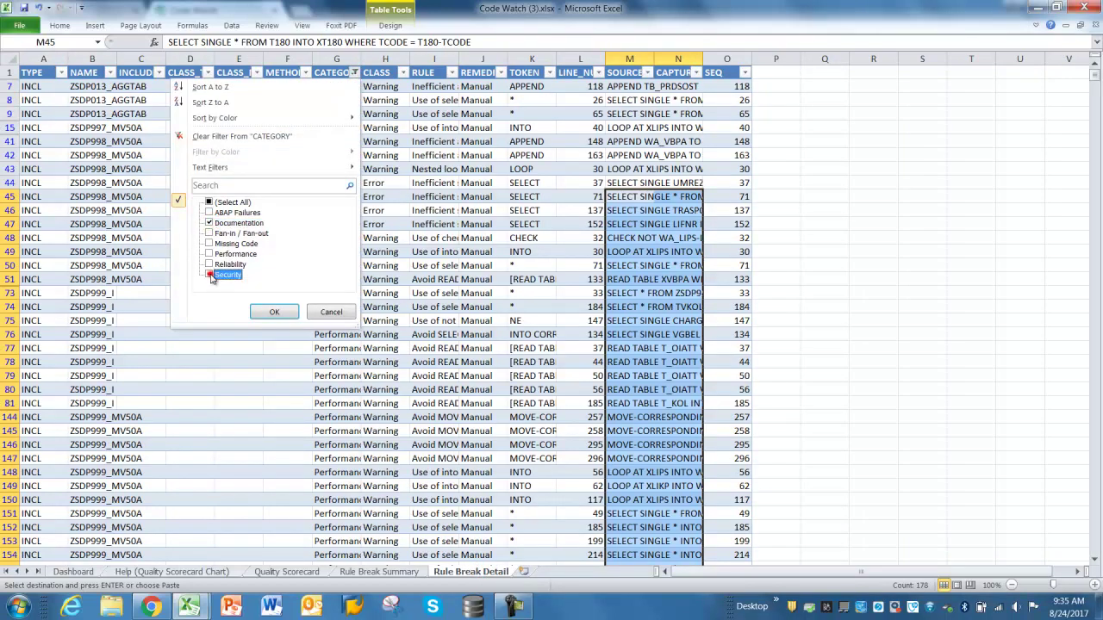
click(274, 312)
Widen the TOKEN column, and examine the authority-check Security entry for ZSDP013_AGGTAB.
drag(31, 86, 353, 86)
drag(558, 57, 660, 56)
click(591, 86)
drag(31, 87, 104, 87)
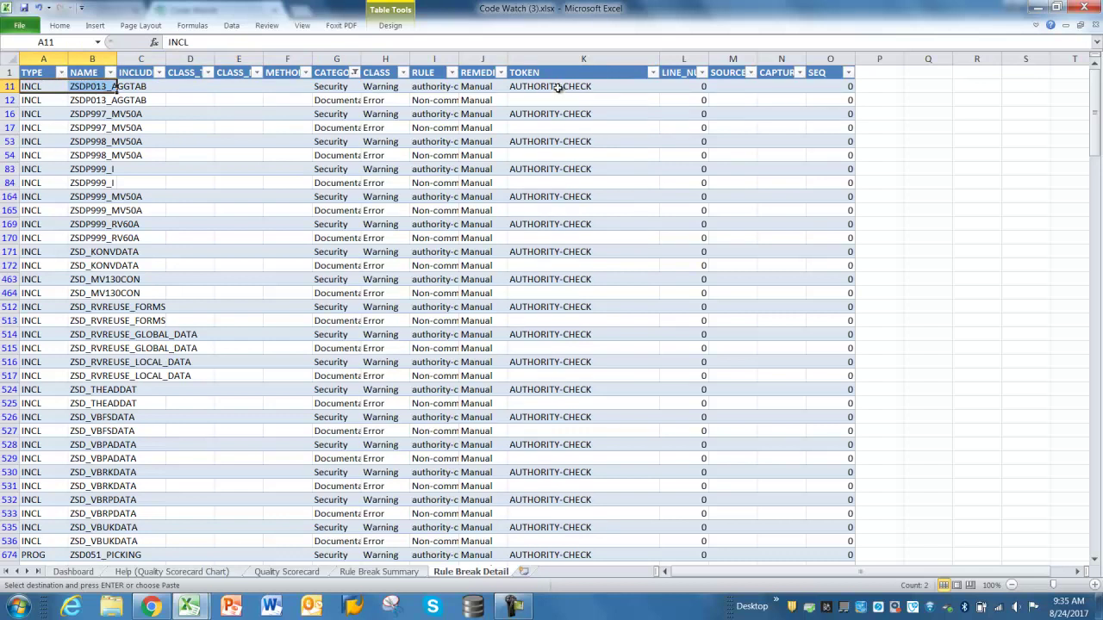
click(560, 86)
Examine the Documentation entry for ZSDP013_AGGTAB, and widen the RULE column to fit its full rule text.
click(31, 100)
click(345, 100)
click(415, 99)
drag(459, 60, 521, 65)
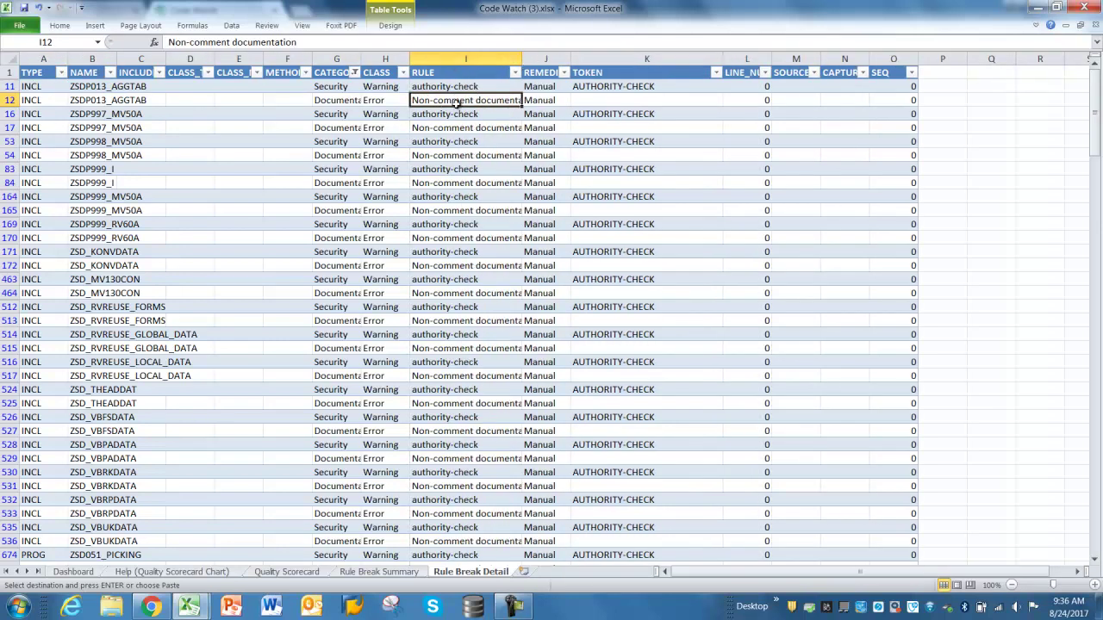
drag(522, 62, 583, 64)
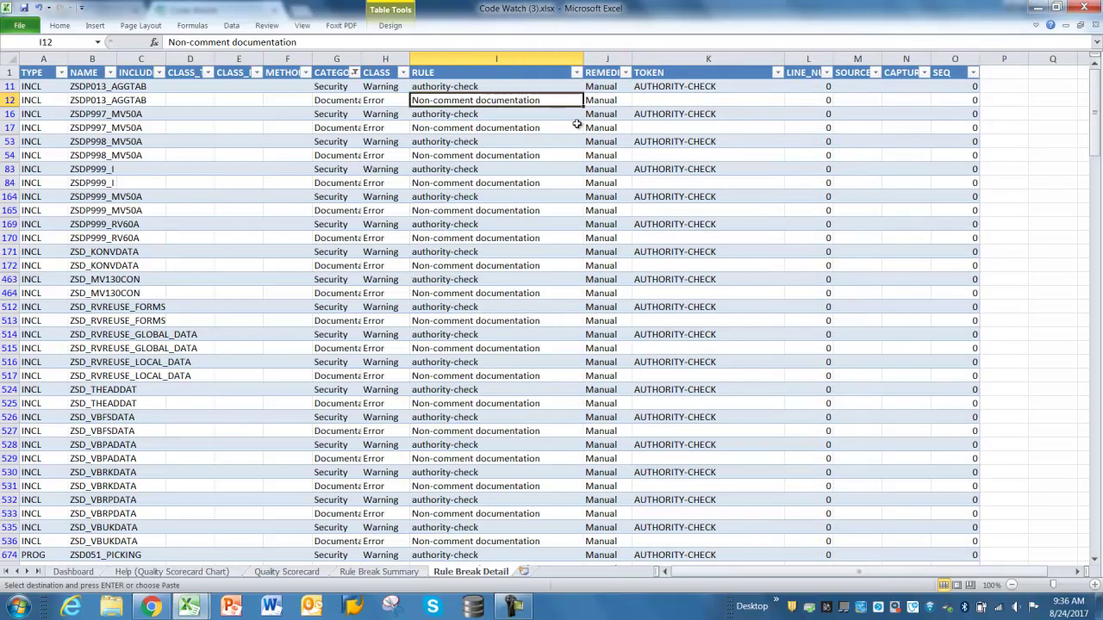
Switch to Chrome and open the AAQ Select List of the Run & Optimize ZSD* Progams II variant.
click(150, 607)
click(249, 435)
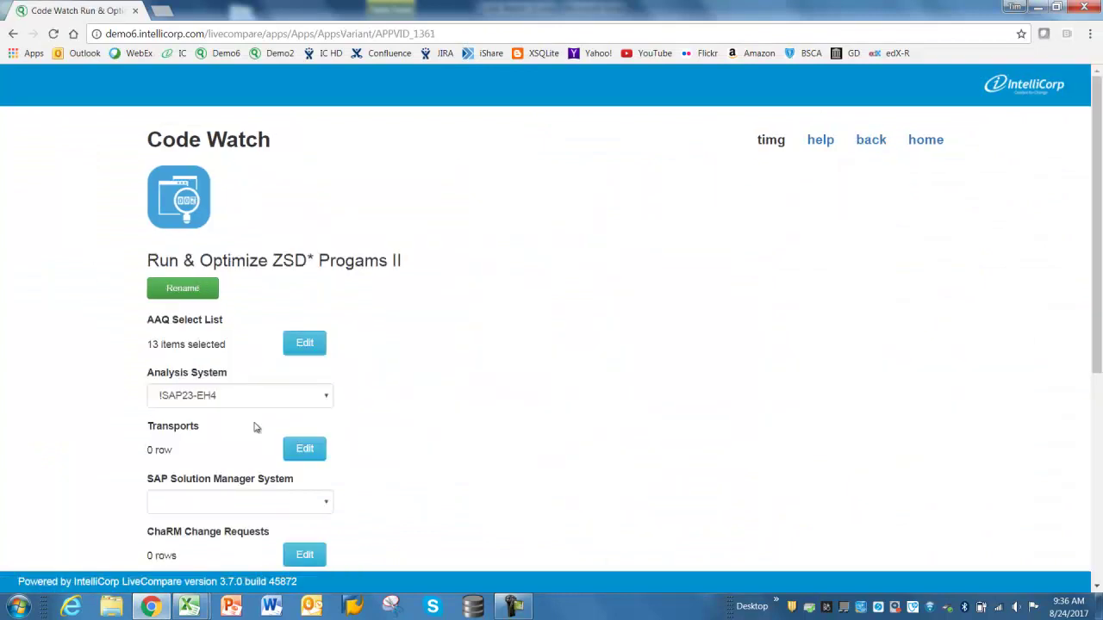
click(303, 343)
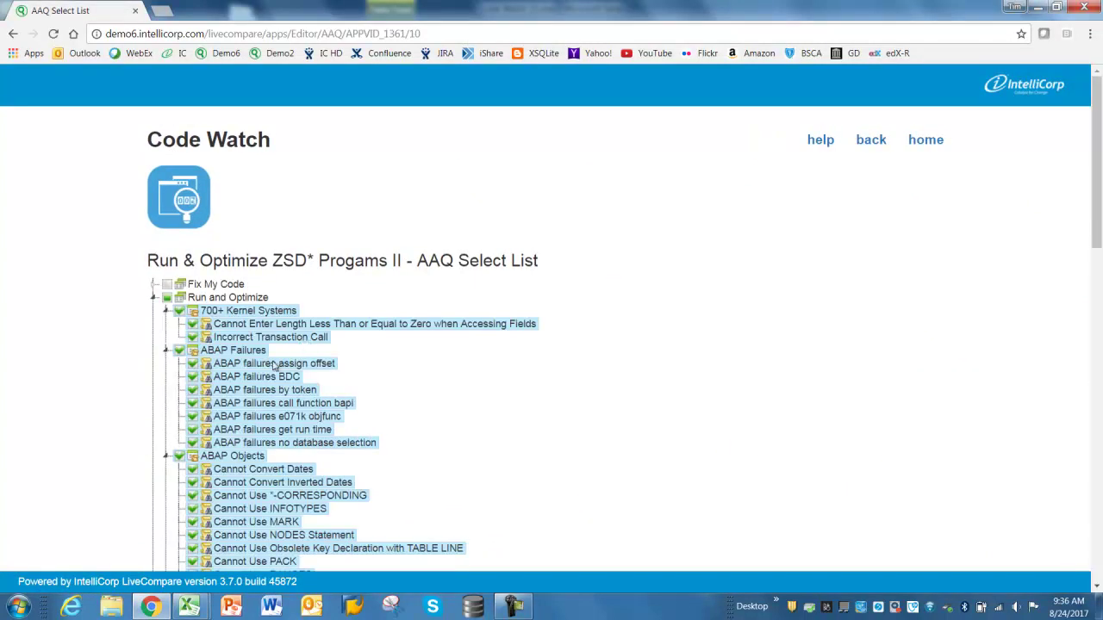
Exclude the authority-check rule under Security, toggle the Documentation category, and accept the AAQ Select List.
scroll(287, 401, down, 7)
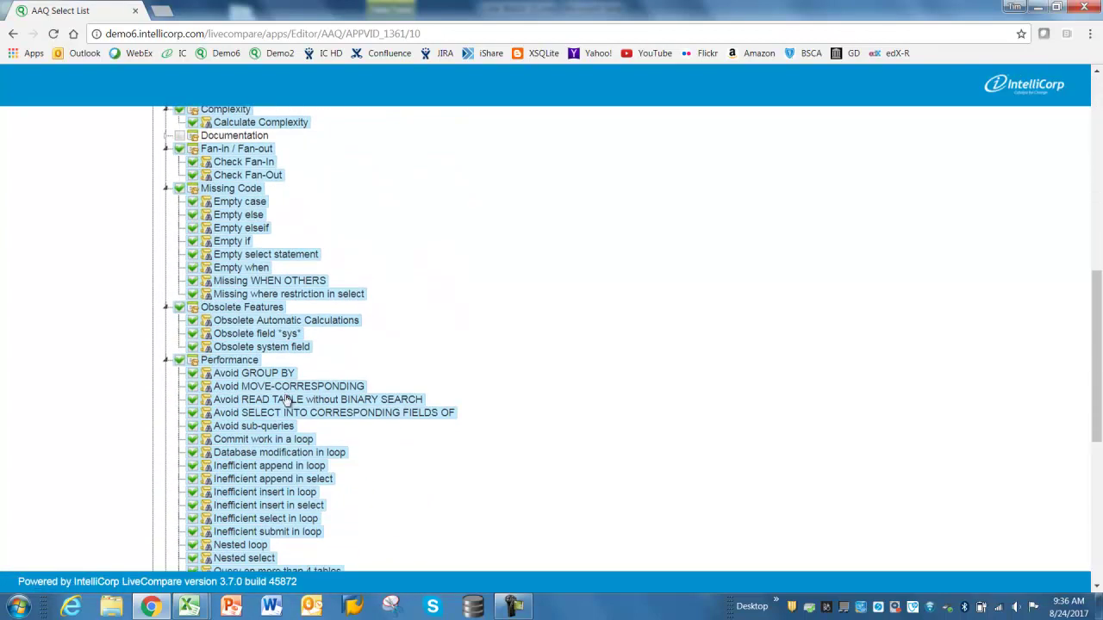
scroll(287, 401, down, 5)
click(193, 451)
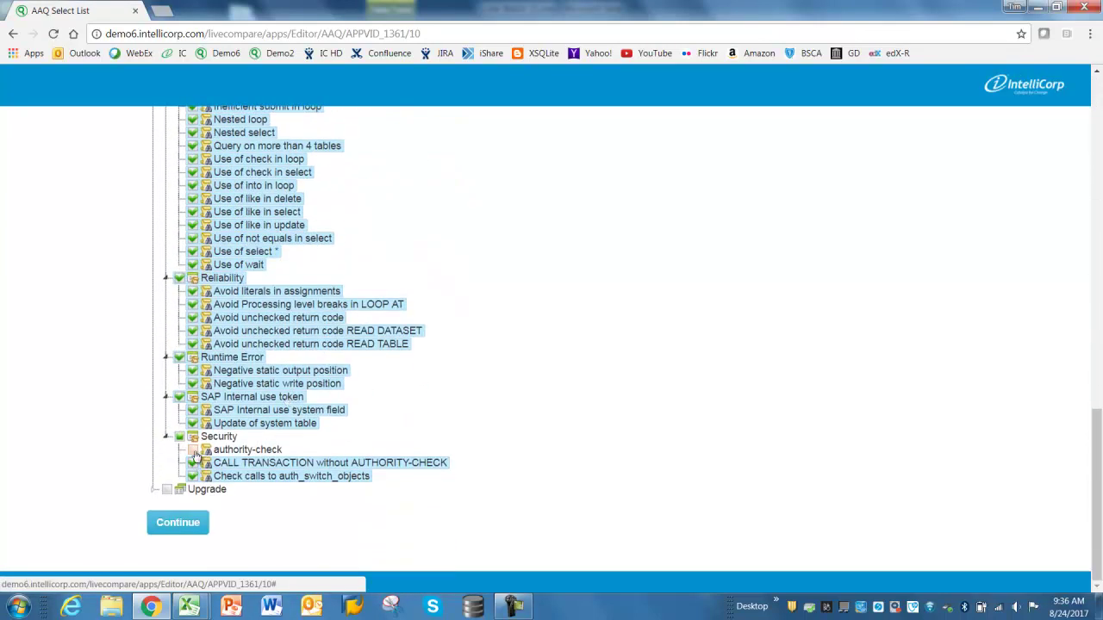
click(195, 453)
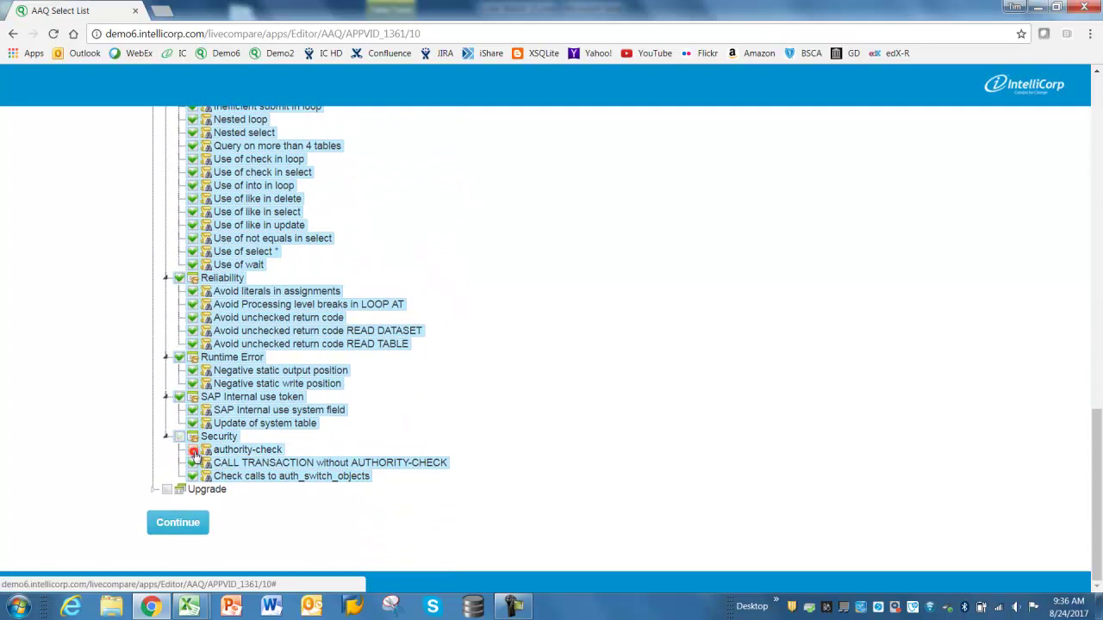
scroll(297, 430, up, 12)
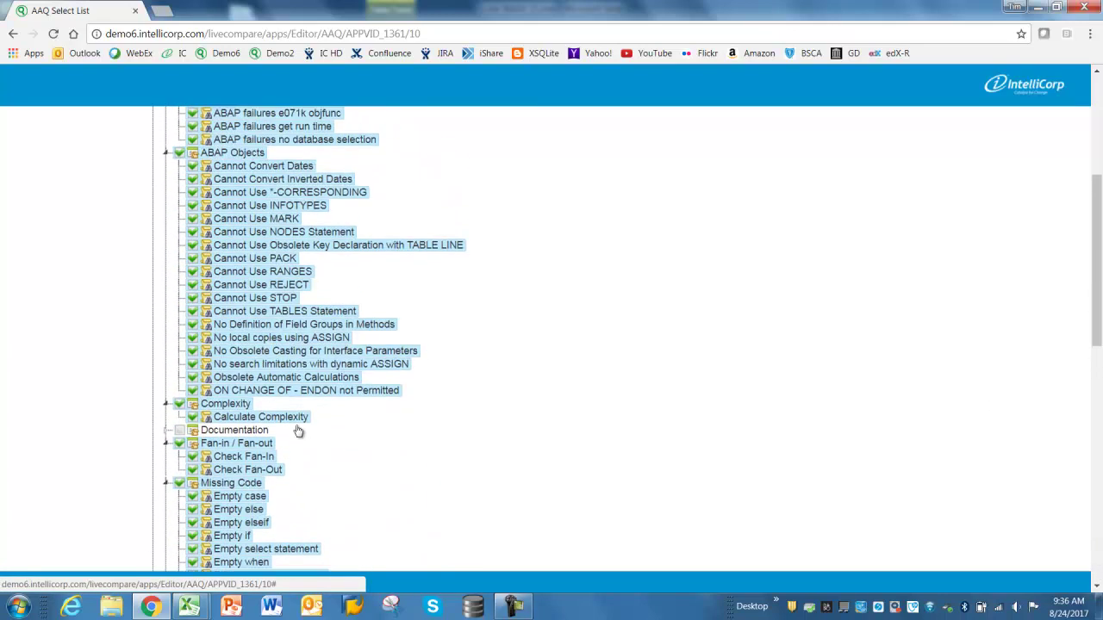
scroll(298, 430, up, 3)
scroll(258, 466, down, 2)
click(179, 500)
scroll(151, 466, down, 10)
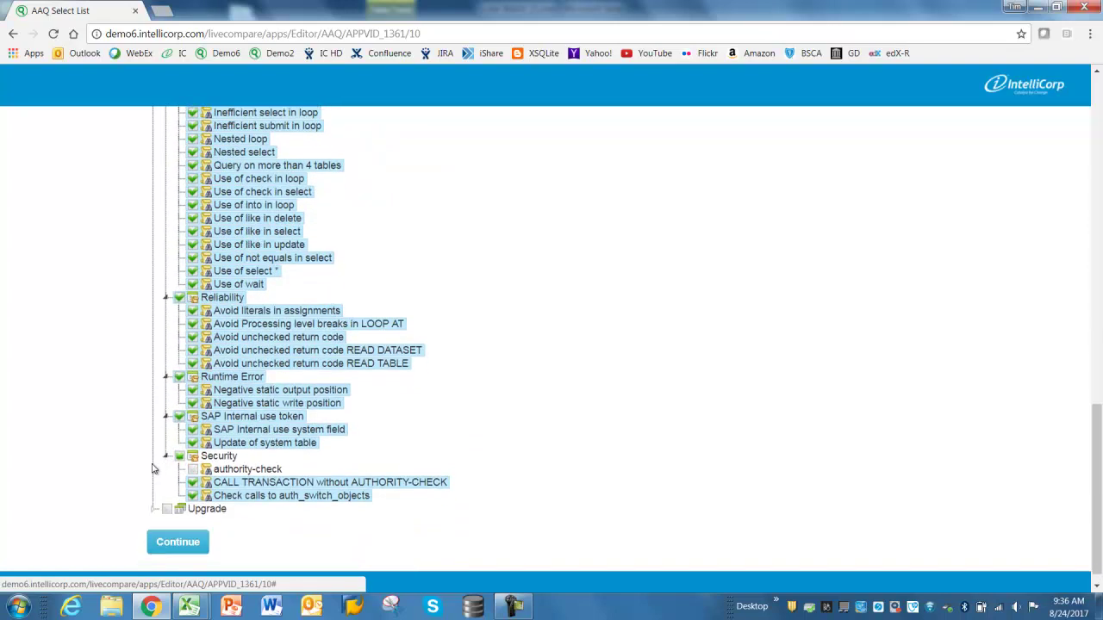
click(170, 524)
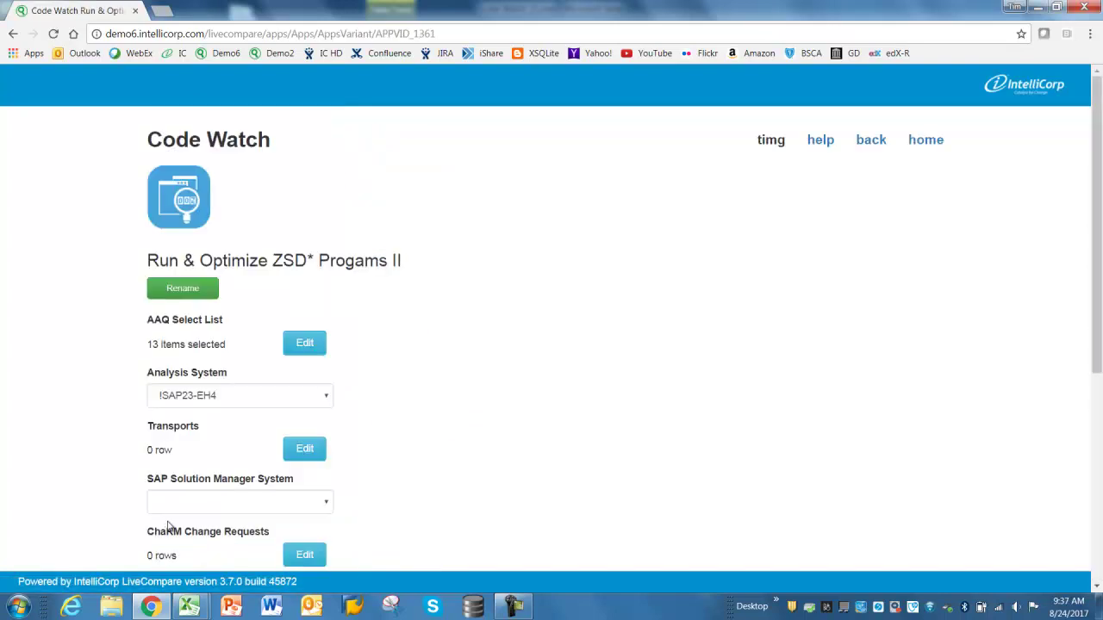
Return to the Code Watch overview and open the Run & Optimize ZSD* Progams II result.
click(874, 144)
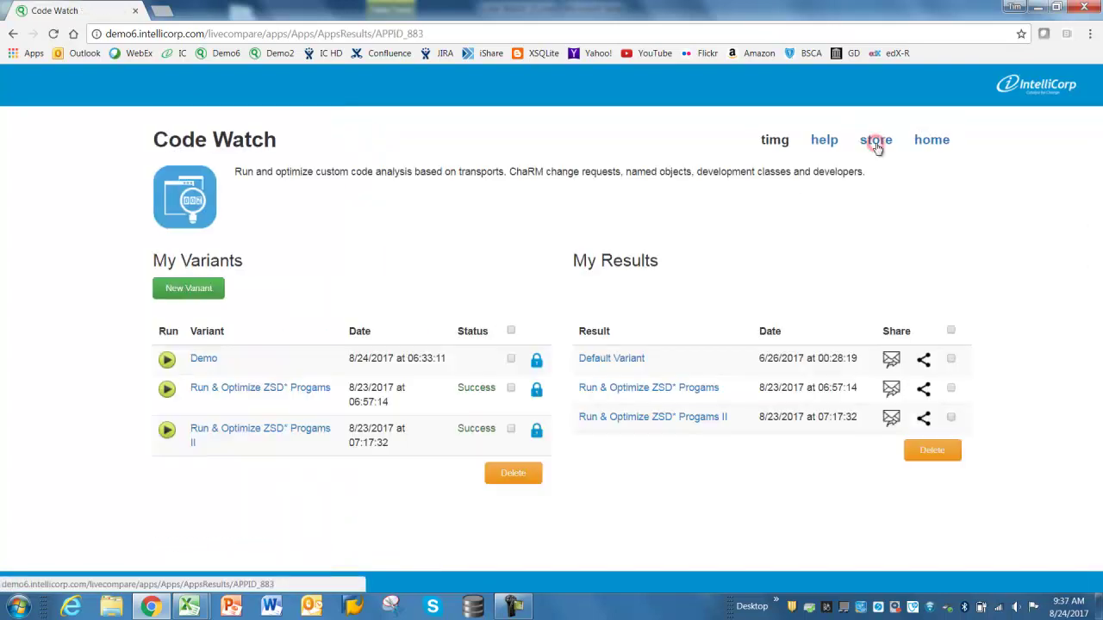
click(595, 418)
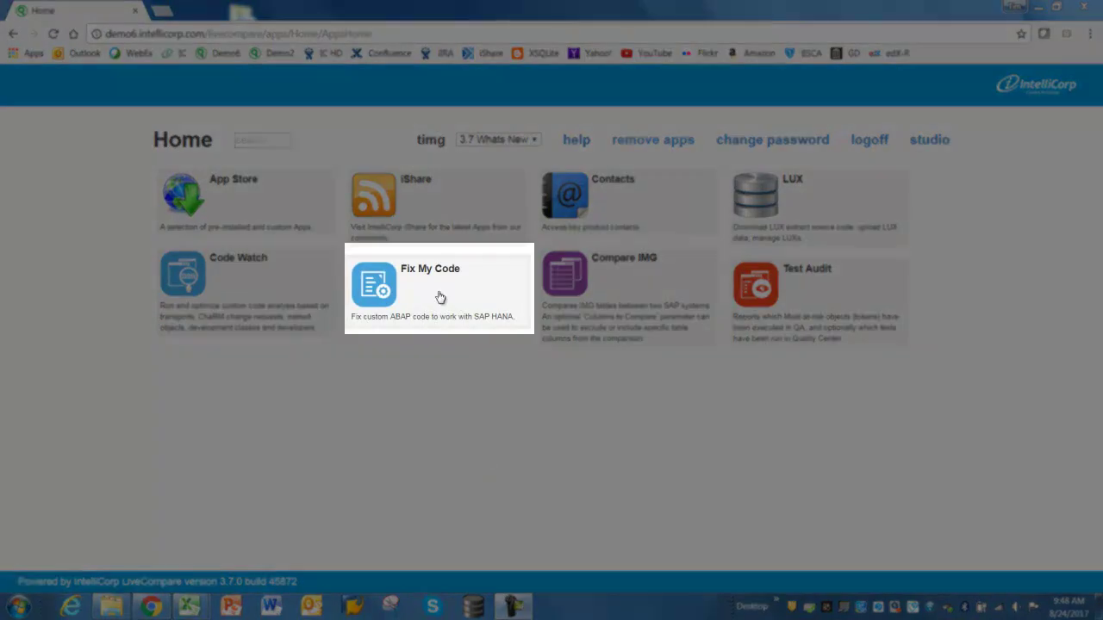
Open the Fix My Code app and read its Apps Guide help topic about code improvements for migrating to SAP HANA.
click(441, 298)
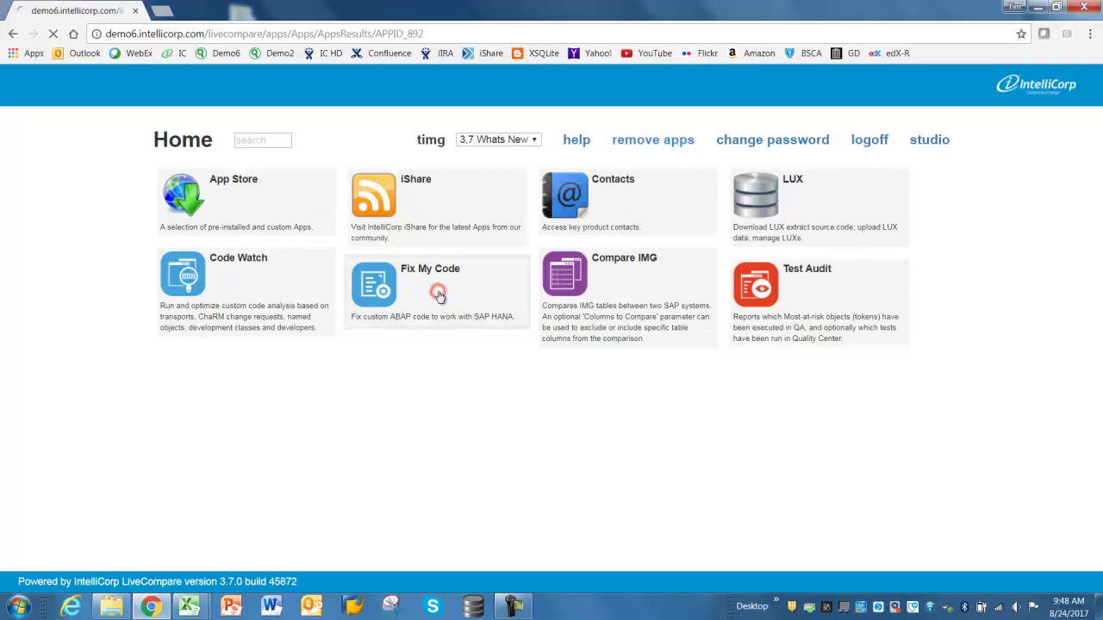
click(824, 141)
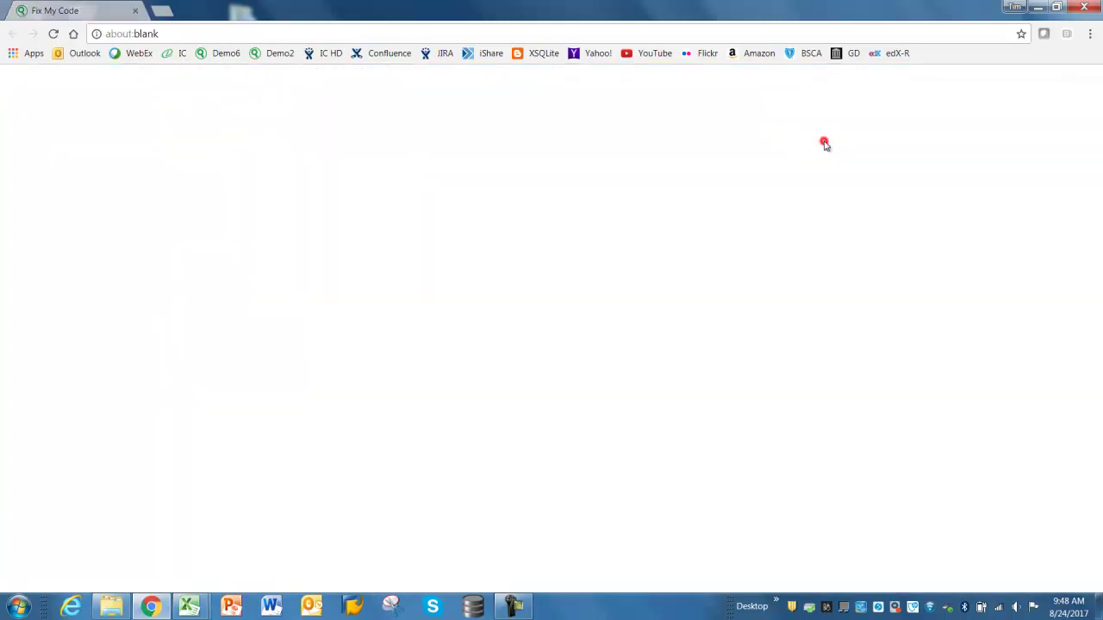
click(69, 78)
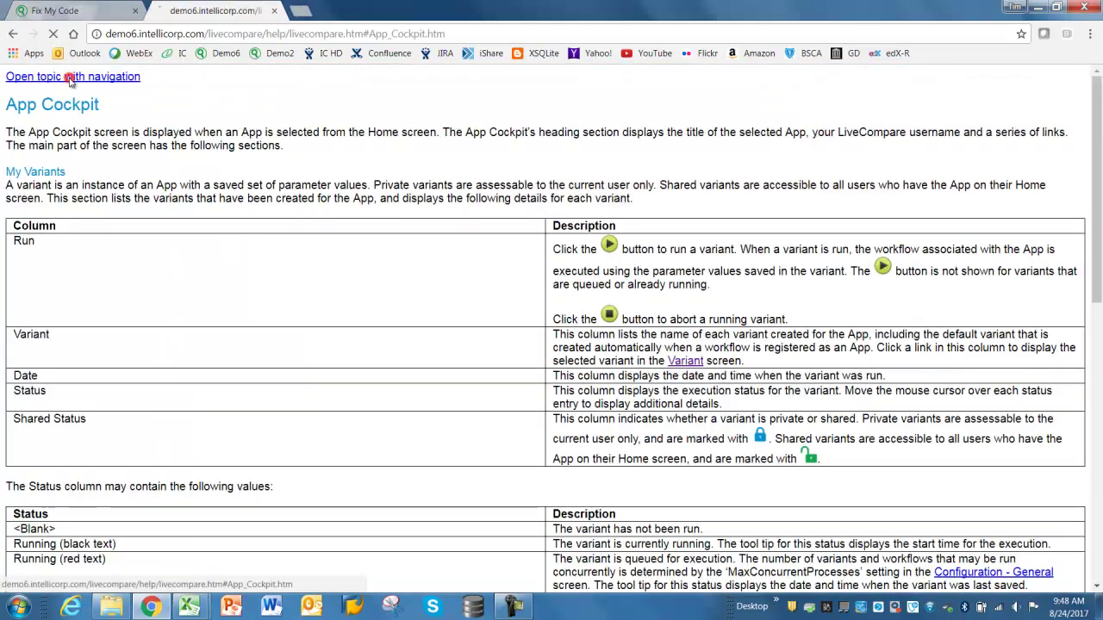
click(39, 292)
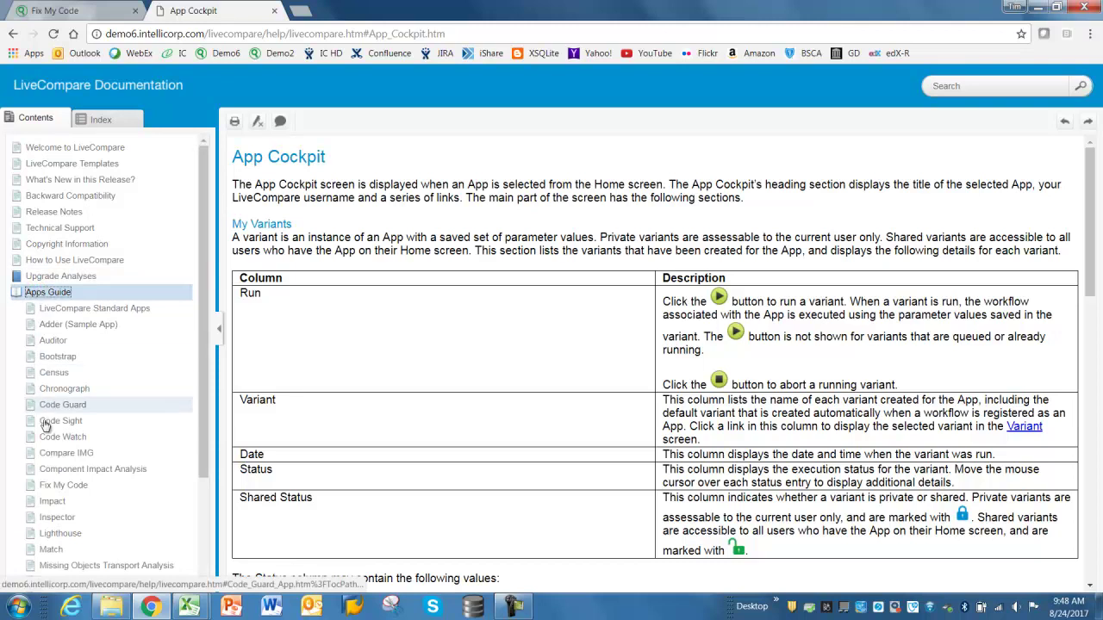
click(61, 488)
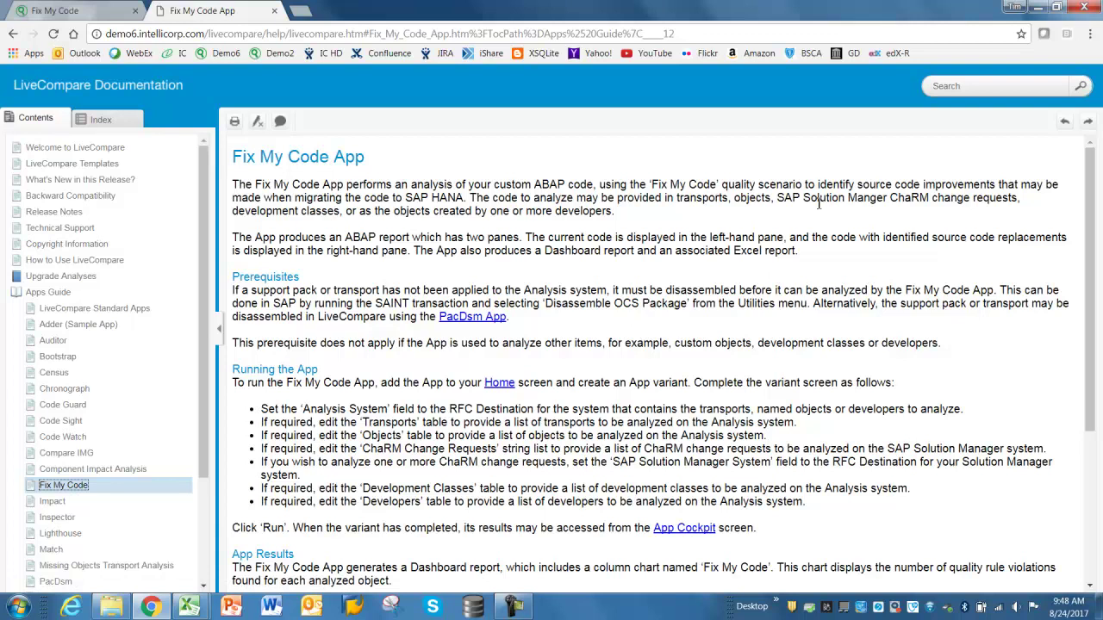
drag(817, 184, 1040, 179)
drag(270, 197, 454, 198)
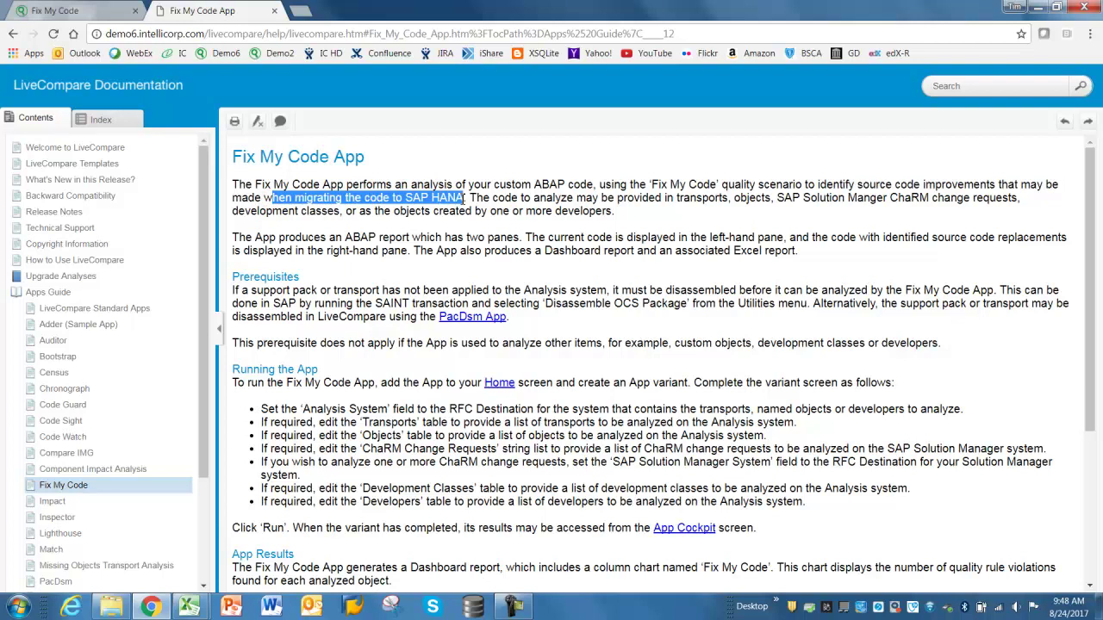
Open the Default Variant of Fix My Code and set its Analysis System to !SAP23-EH4.
click(57, 10)
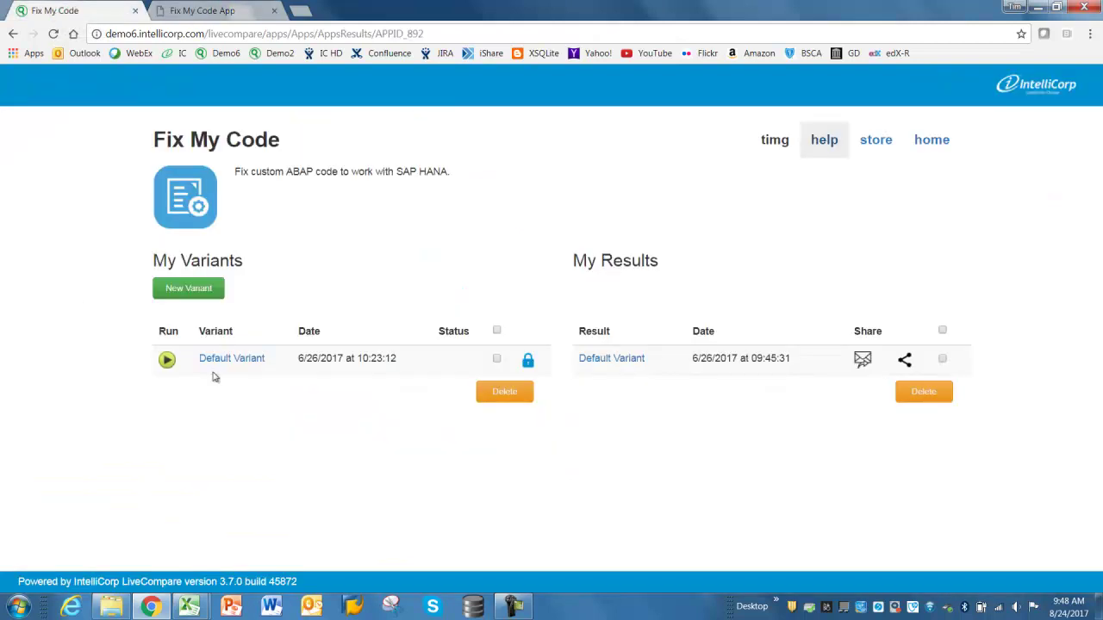
click(228, 365)
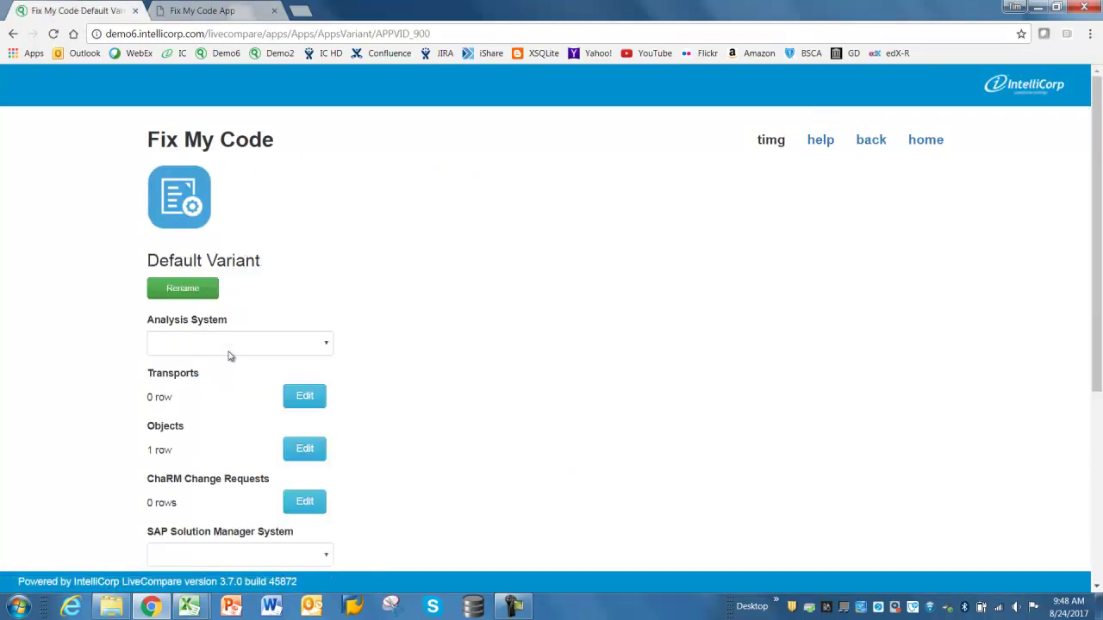
click(223, 352)
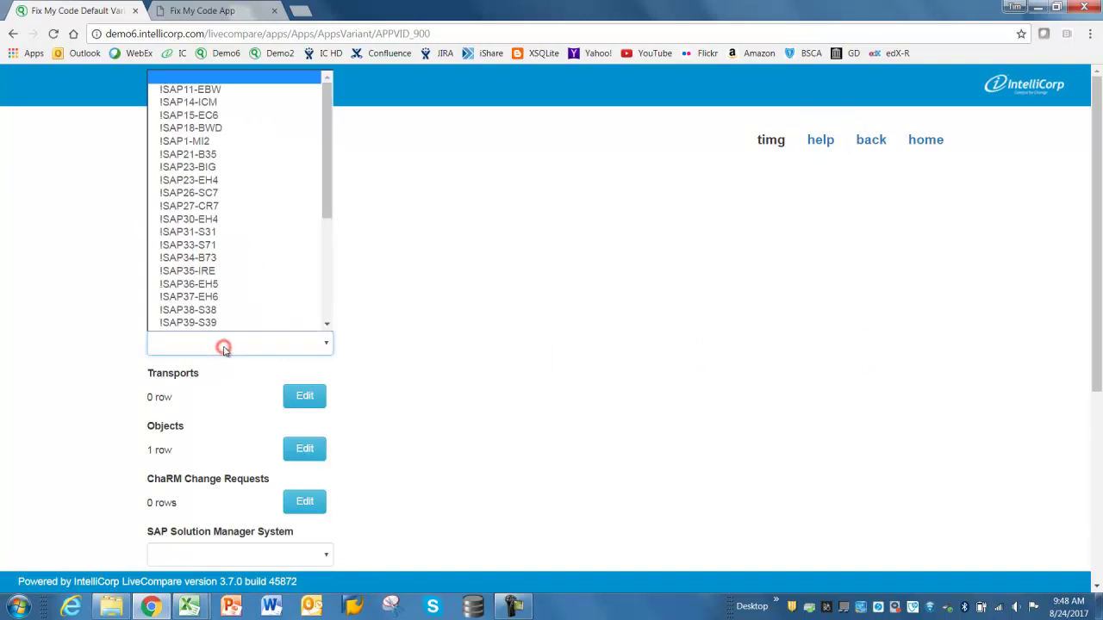
click(215, 176)
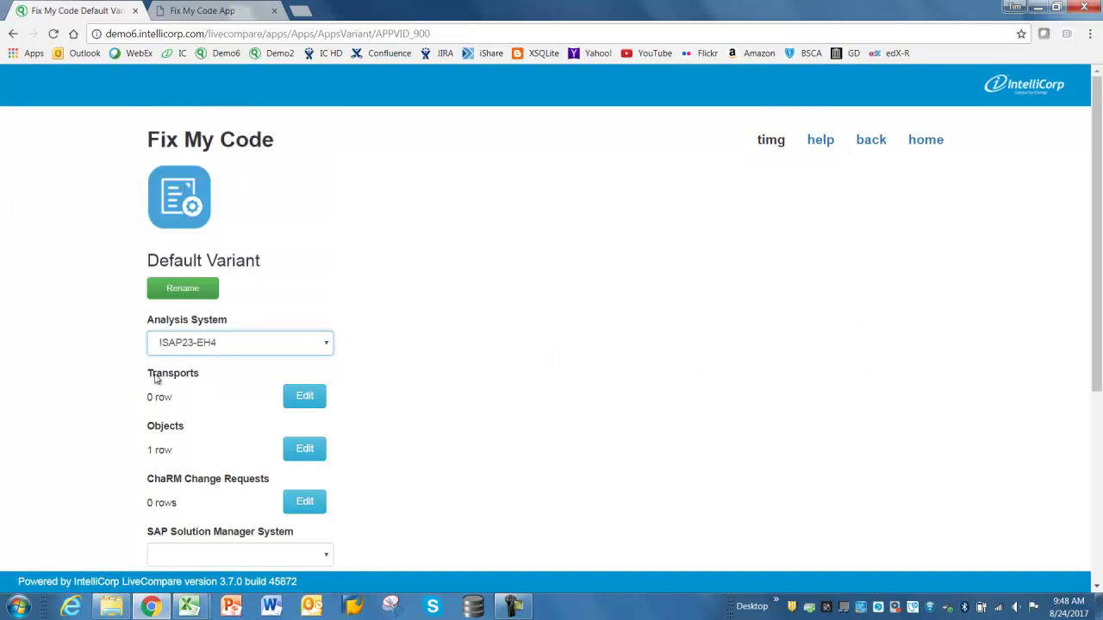
Examine the ChaRM Change Requests parameter and the name and type of the program in the variant's Objects list.
drag(151, 479, 261, 481)
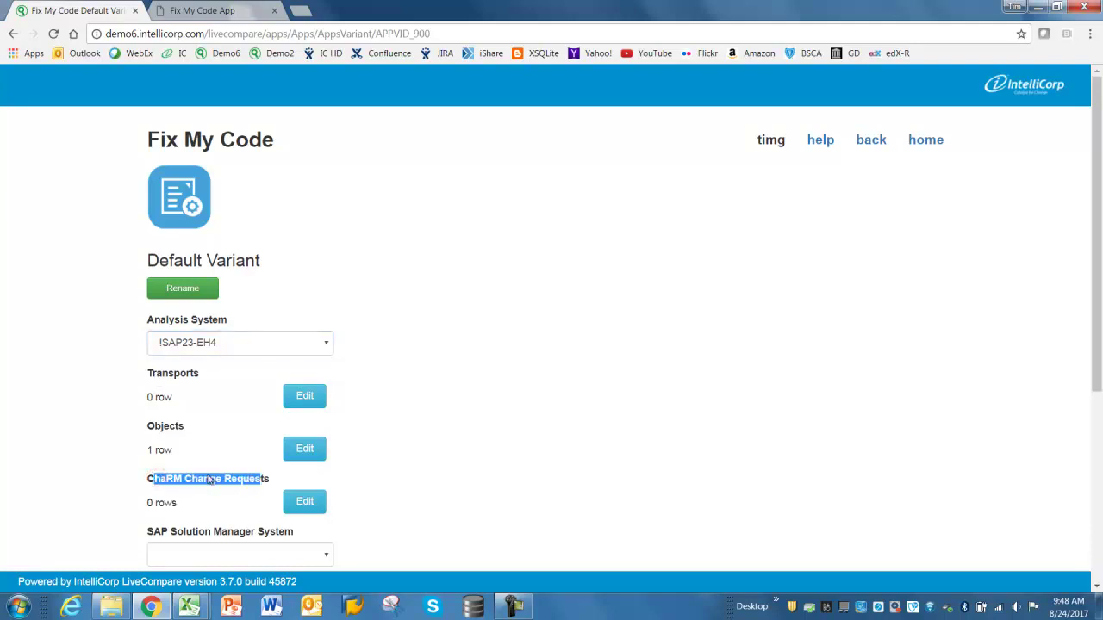
click(305, 448)
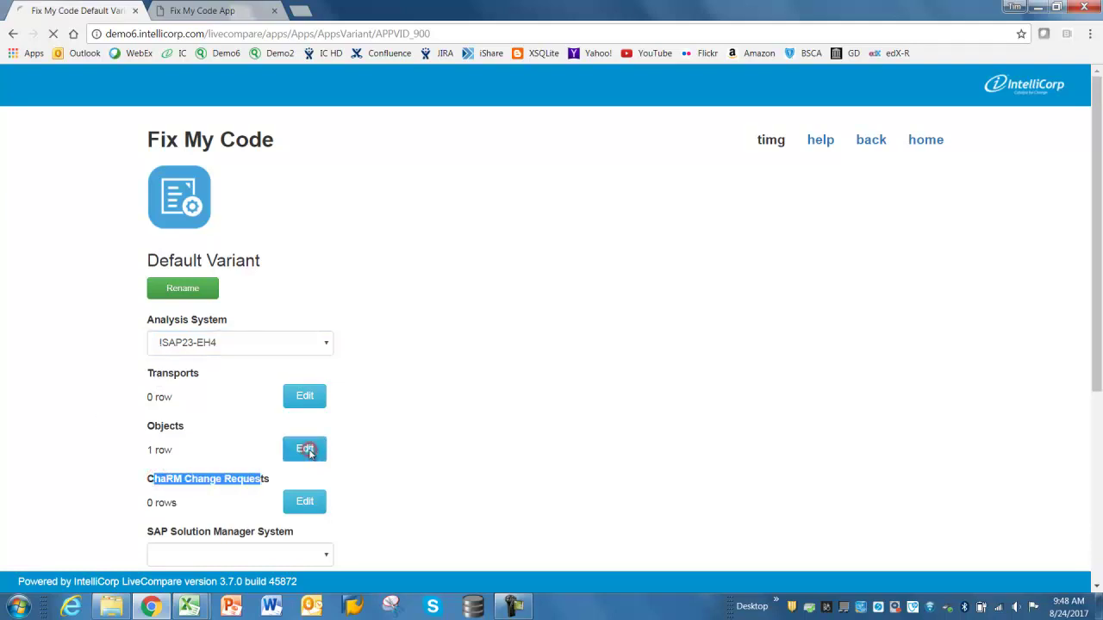
double_click(362, 341)
double_click(290, 340)
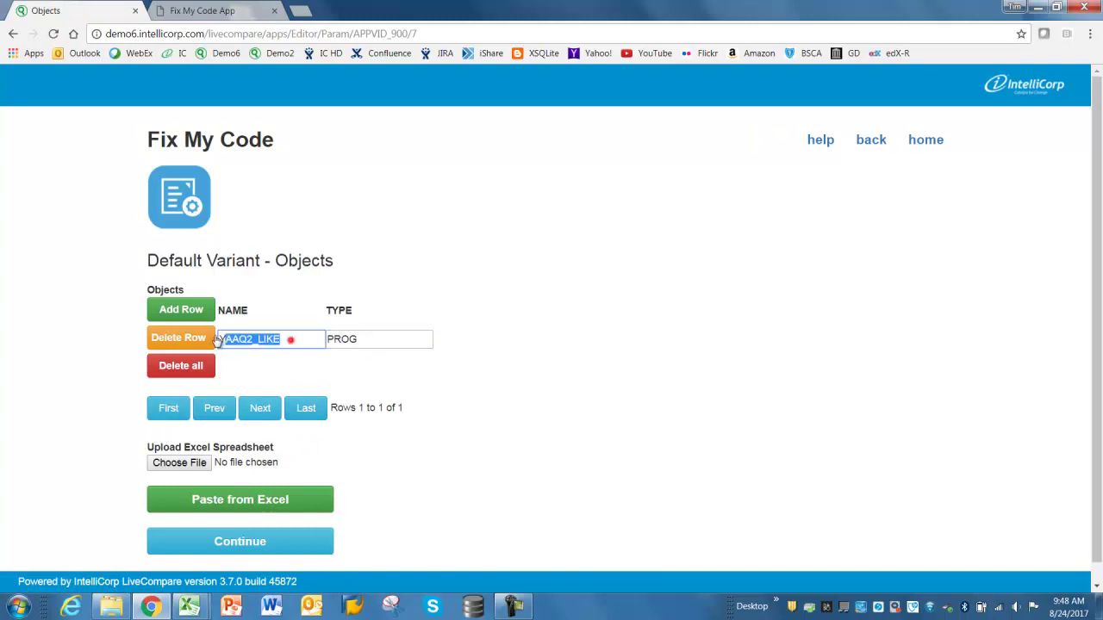
click(239, 543)
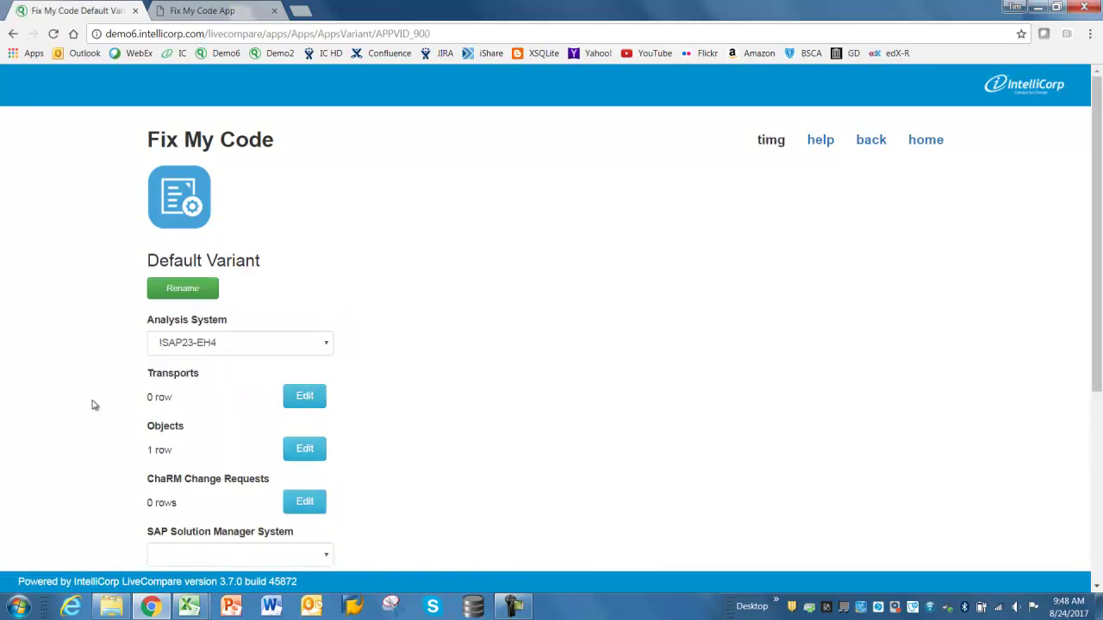
Review the Development Classes and Developers parameters, and save the Default Variant.
scroll(93, 403, down, 3)
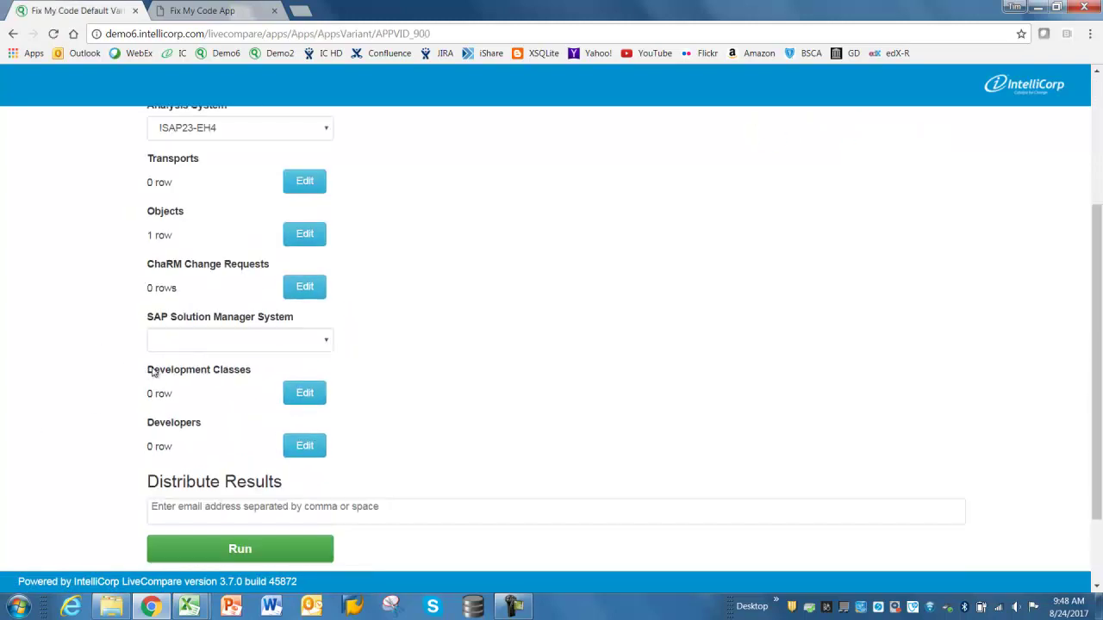
drag(162, 376, 229, 373)
drag(149, 429, 220, 435)
scroll(89, 390, down, 1)
click(227, 525)
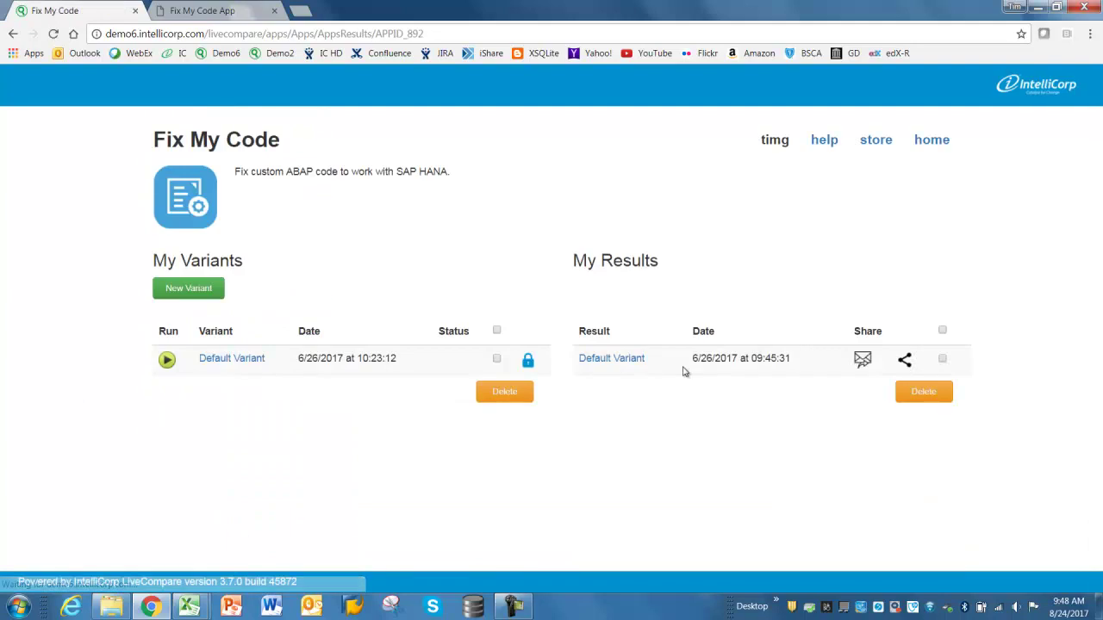
Open the Default Variant result and display the Fix My Code Report for program YAAQ2_LIKE.
click(613, 359)
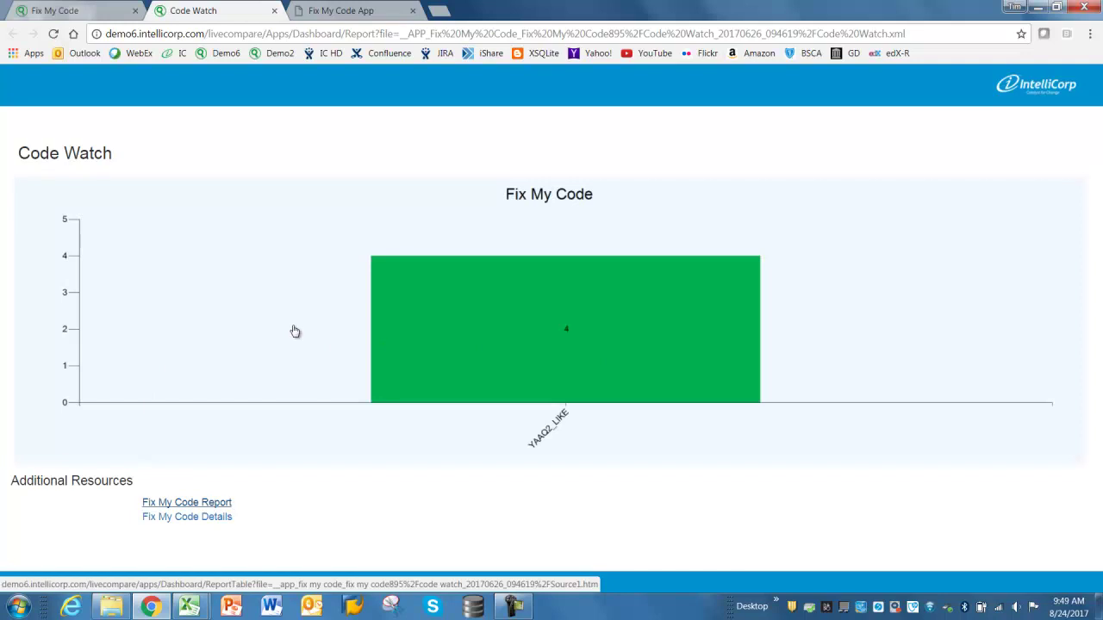
click(200, 502)
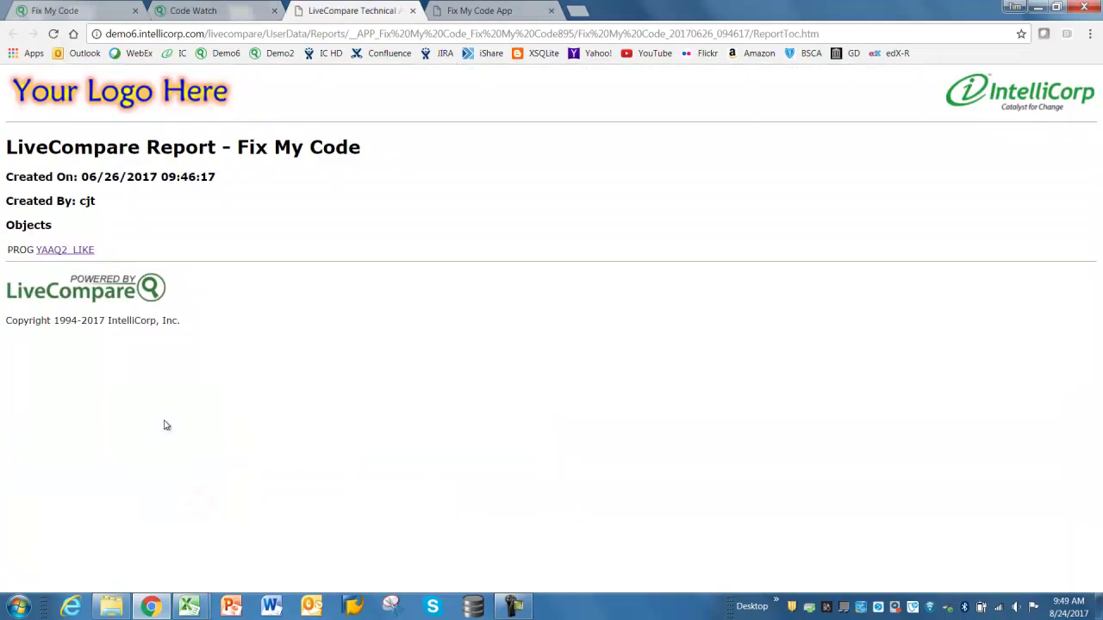
click(65, 252)
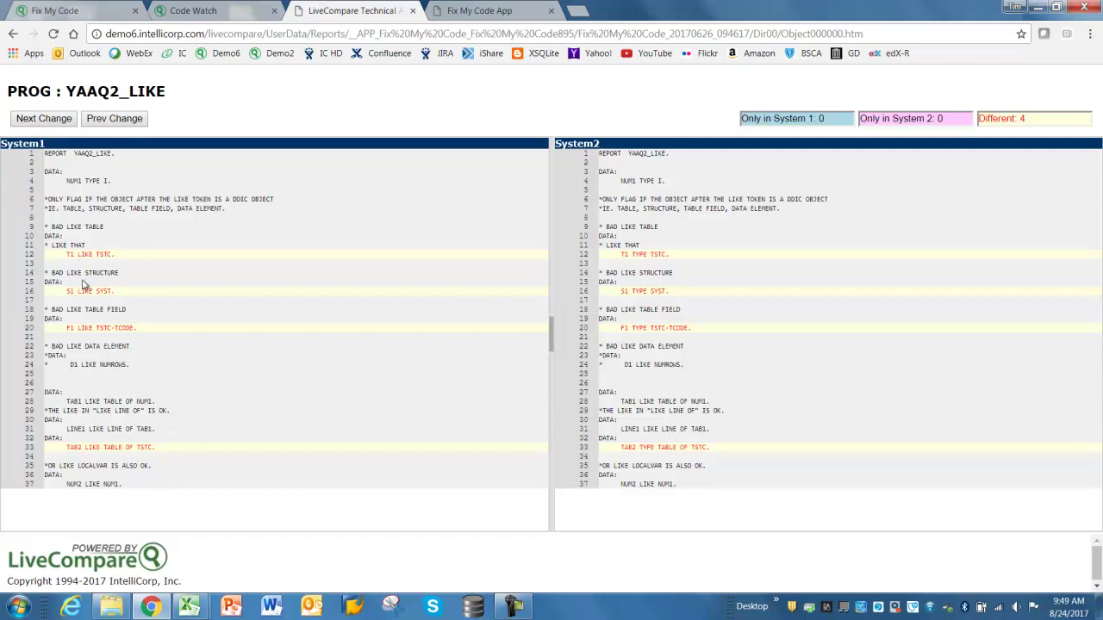
Compare the LIKE declaration on line 12 with its TYPE replacement, and examine the full corrected code of YAAQ2_LIKE.
drag(78, 254, 93, 254)
drag(631, 255, 646, 255)
drag(689, 488, 575, 149)
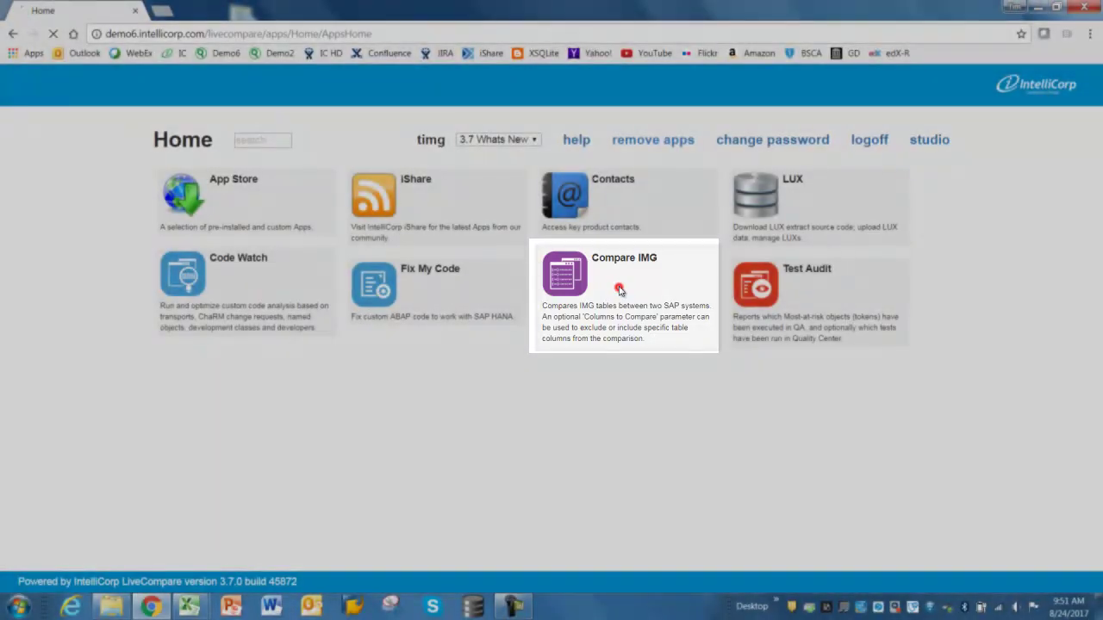
Open the Compare IMG app and create a new variant named Demo based on [app].
click(620, 288)
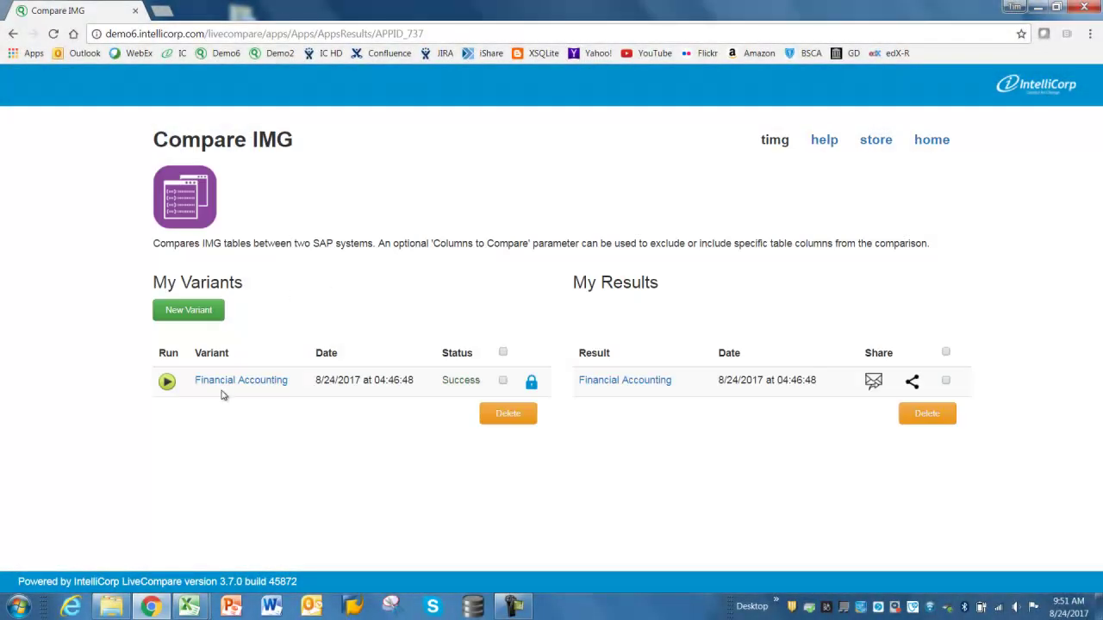
click(192, 318)
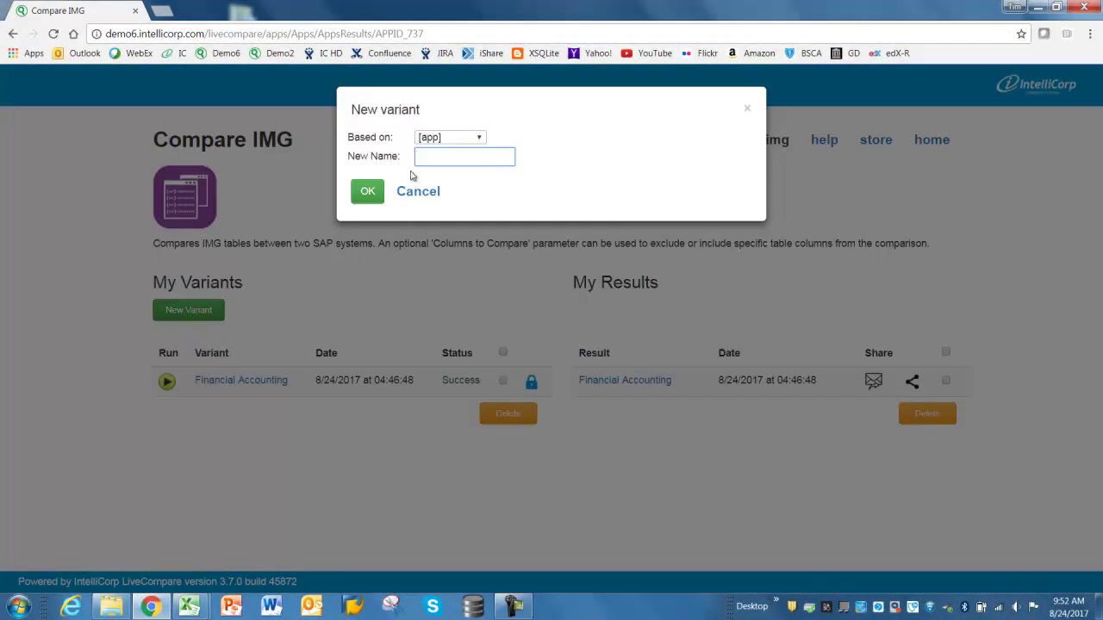
text(Demo)
click(368, 193)
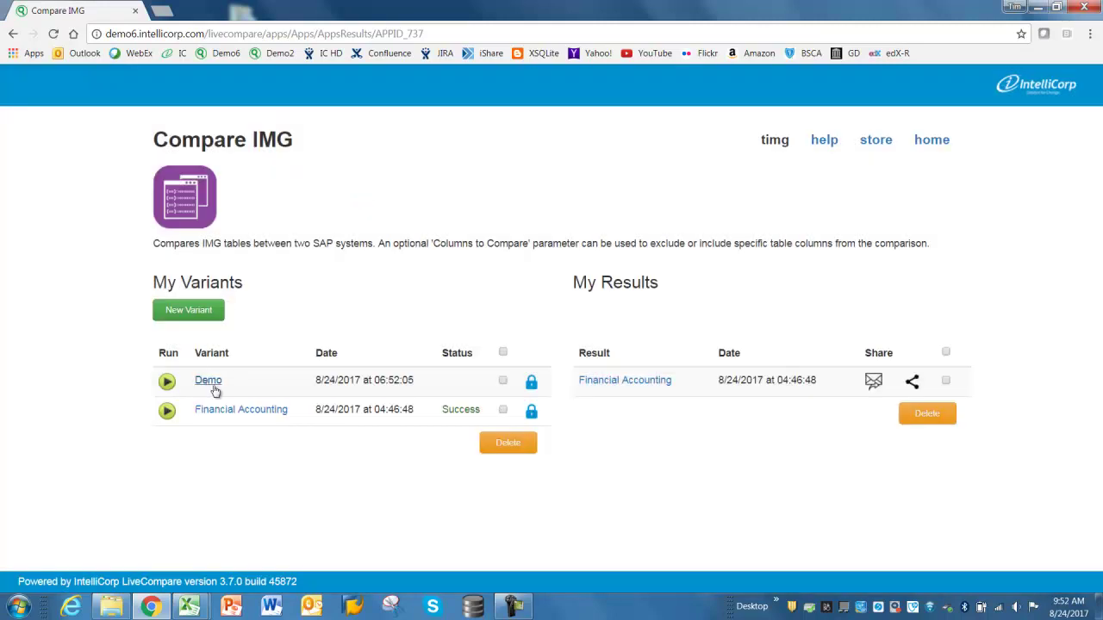
Open the Compare IMG Demo variant and set System1 to !SAP23-BIG.
click(212, 380)
click(224, 343)
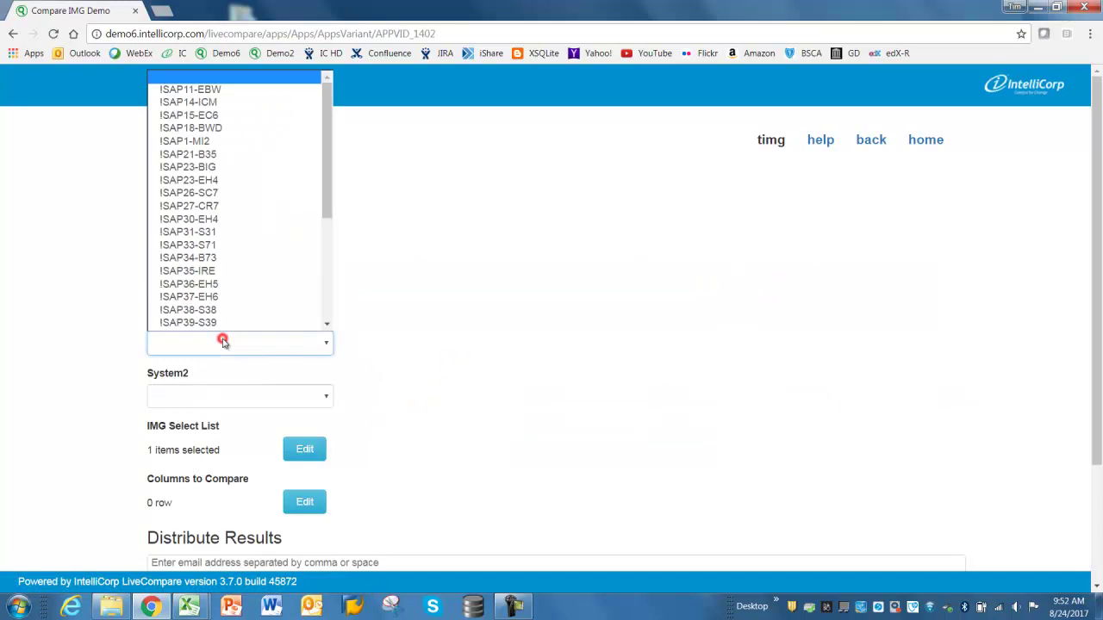
click(201, 169)
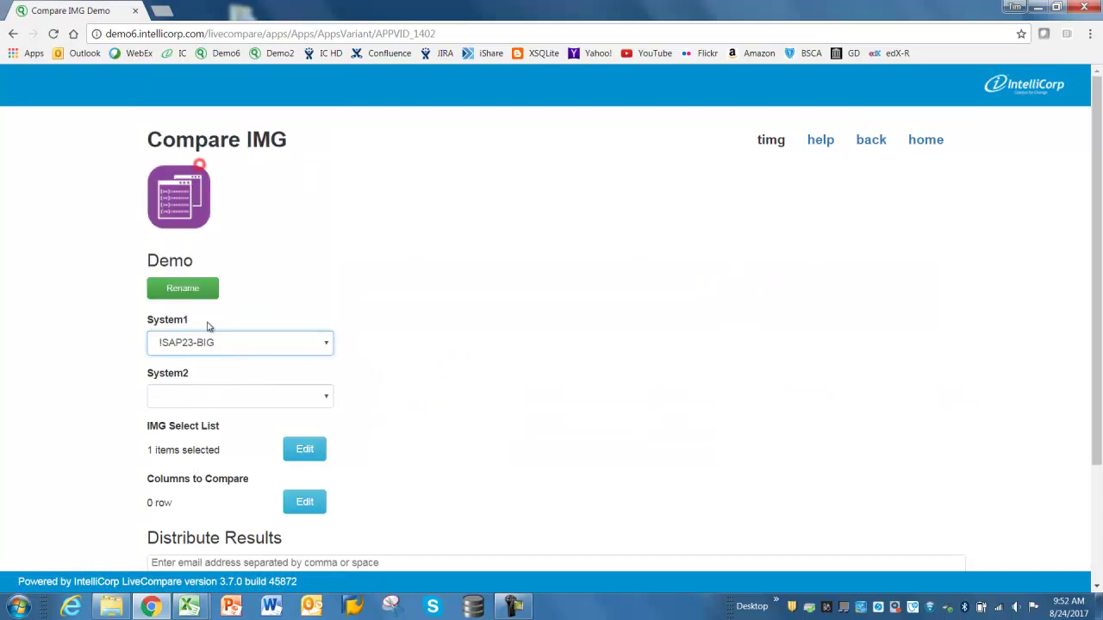
Set System2 to !SAP15-EC6, and load the !SAP23-EH4 hierarchy for the variant's IMG Select List.
click(212, 397)
click(207, 170)
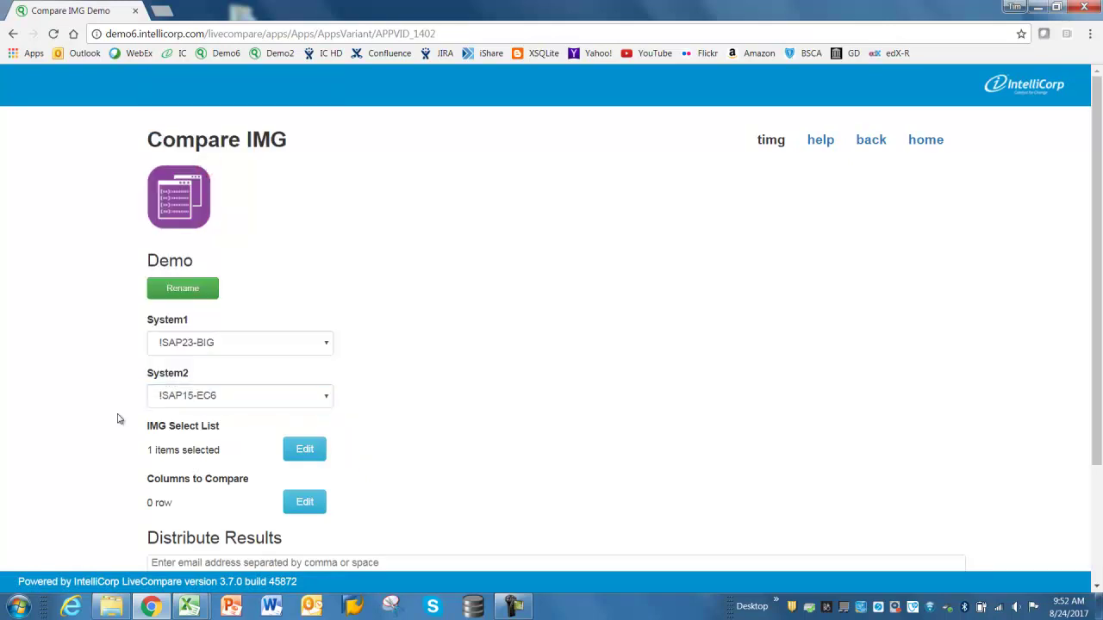
click(301, 451)
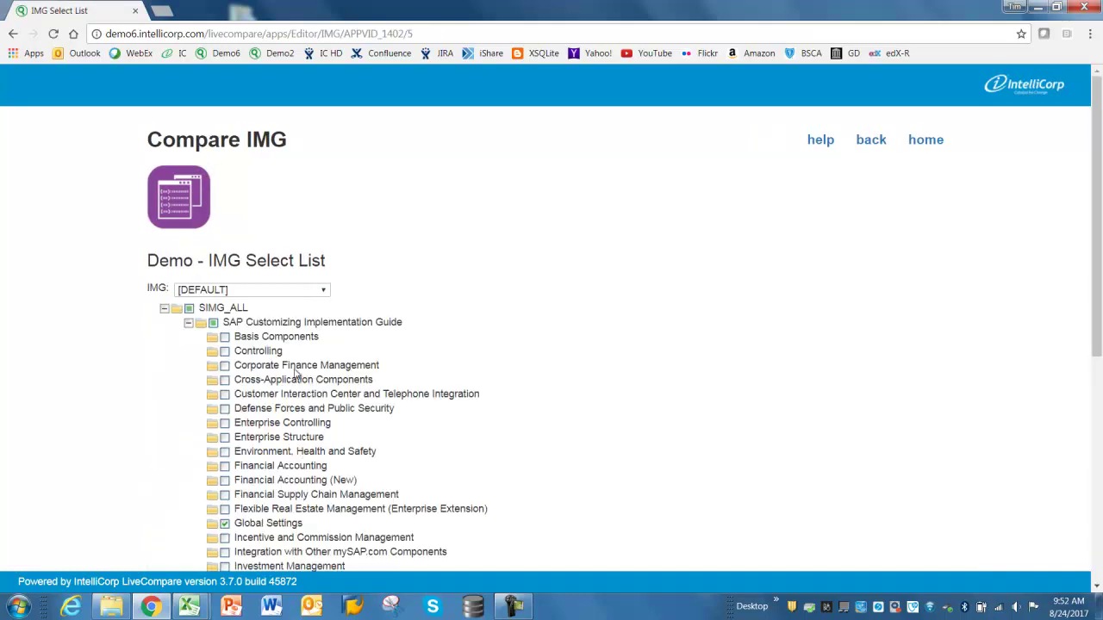
click(324, 292)
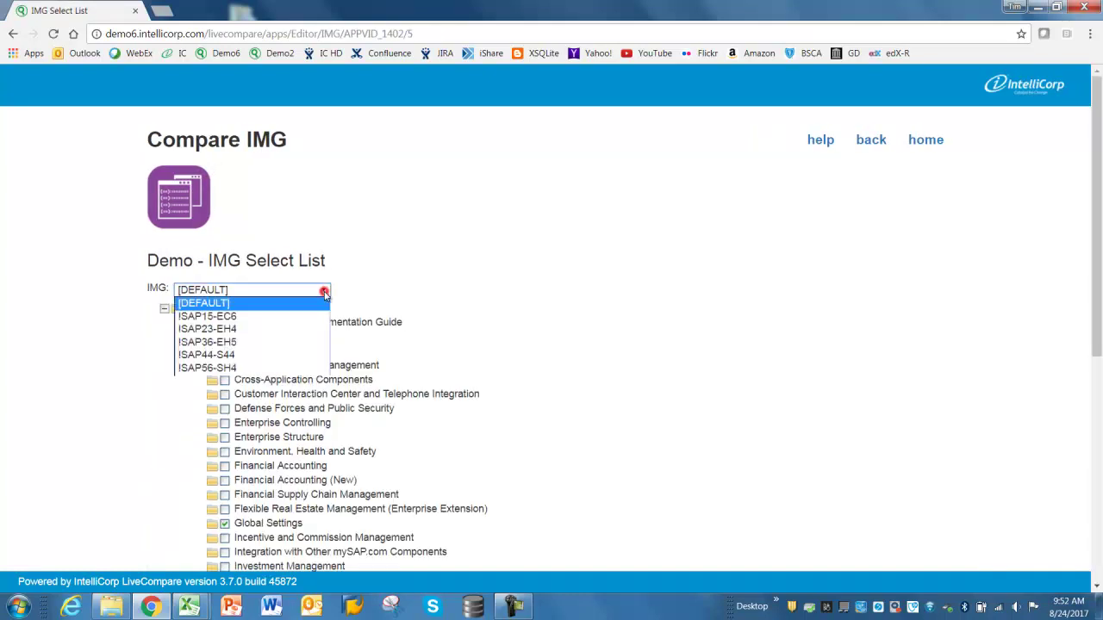
click(287, 330)
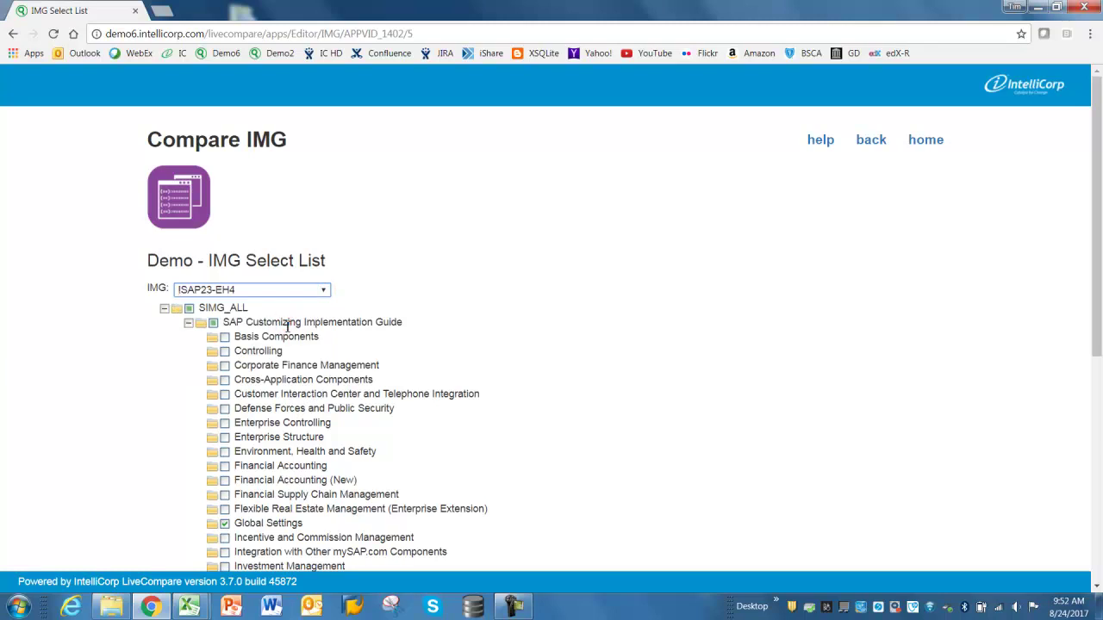
Include Financial Accounting under Enterprise Structure > Definition of SIMG_ALL in the IMG selection, and return to the variant settings.
click(169, 309)
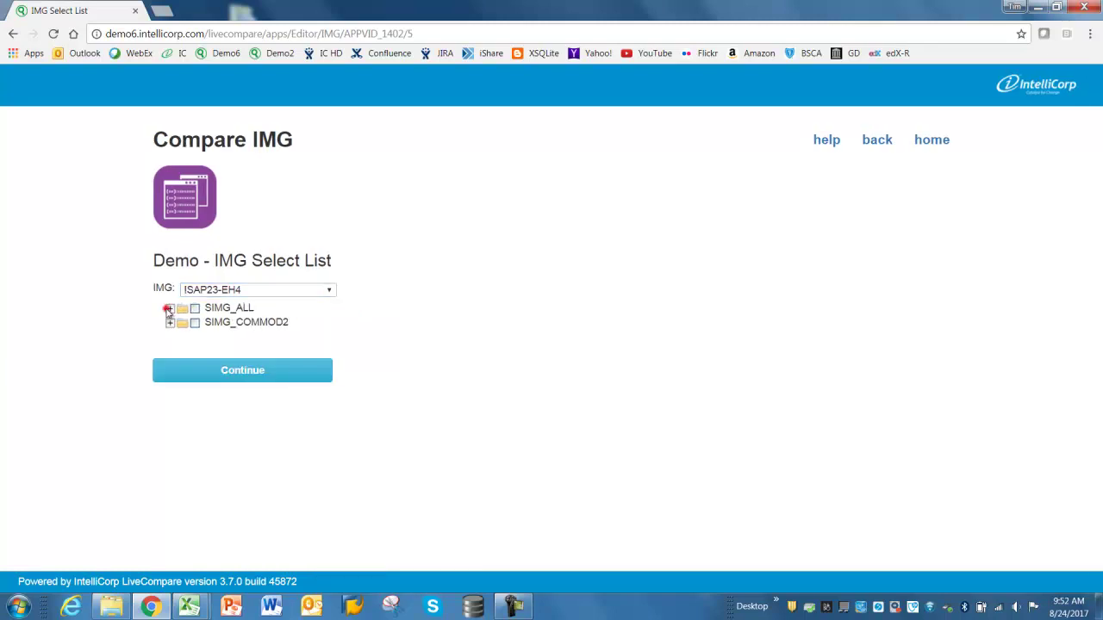
click(194, 322)
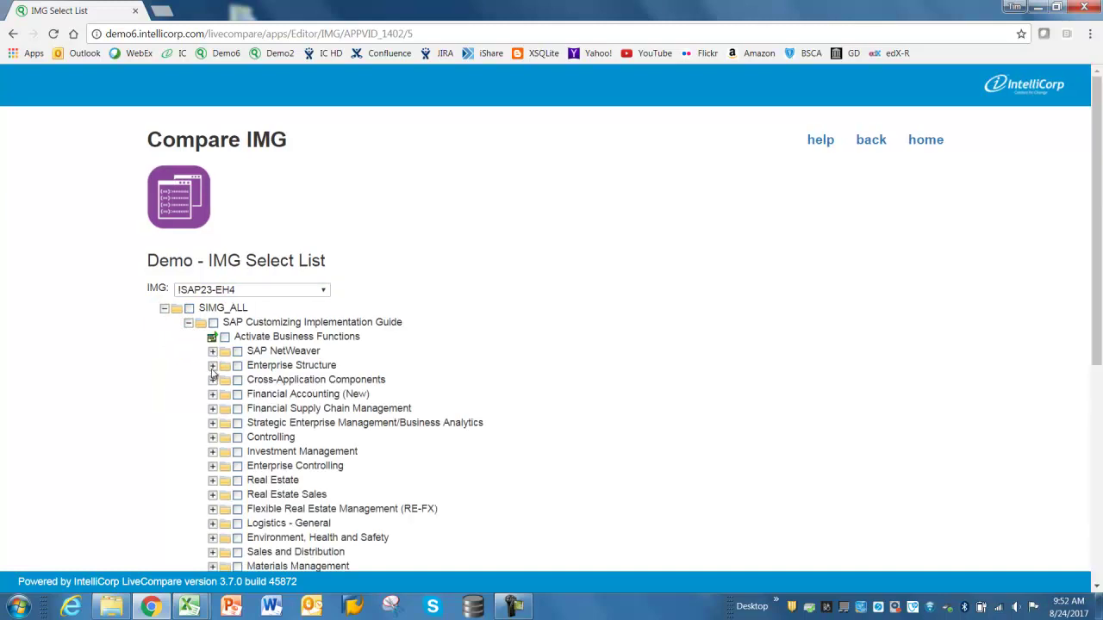
click(212, 367)
click(286, 409)
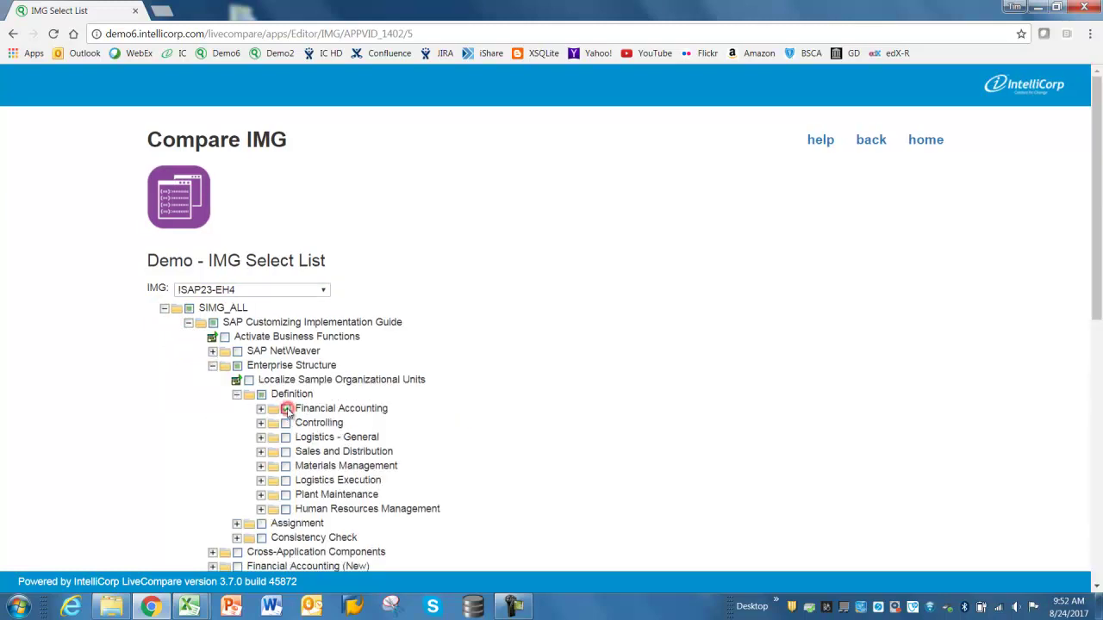
scroll(426, 378, down, 10)
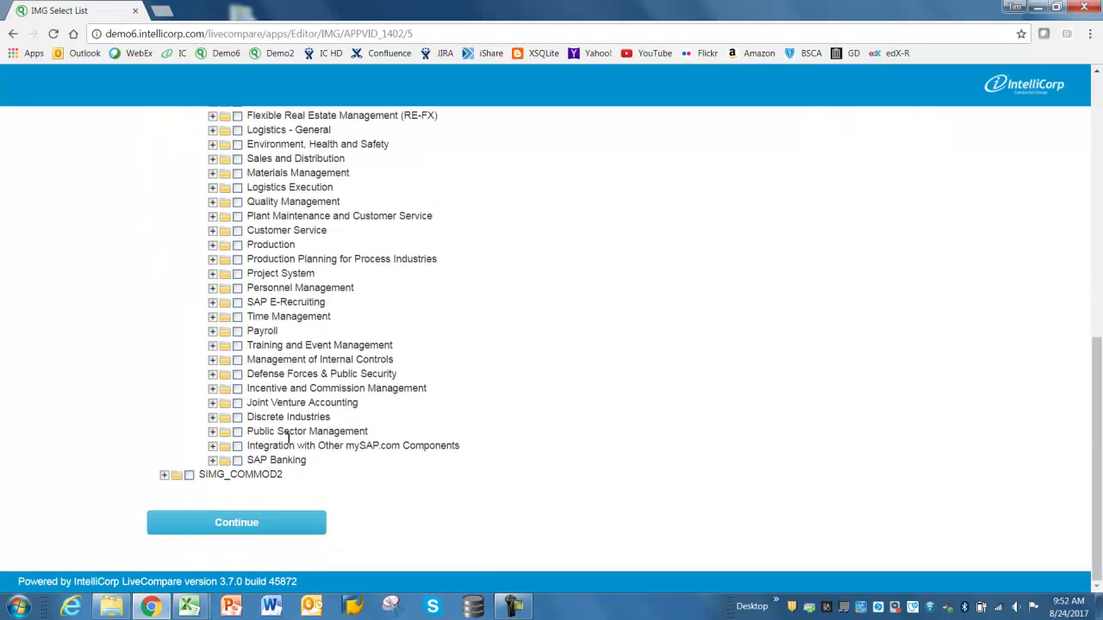
click(229, 522)
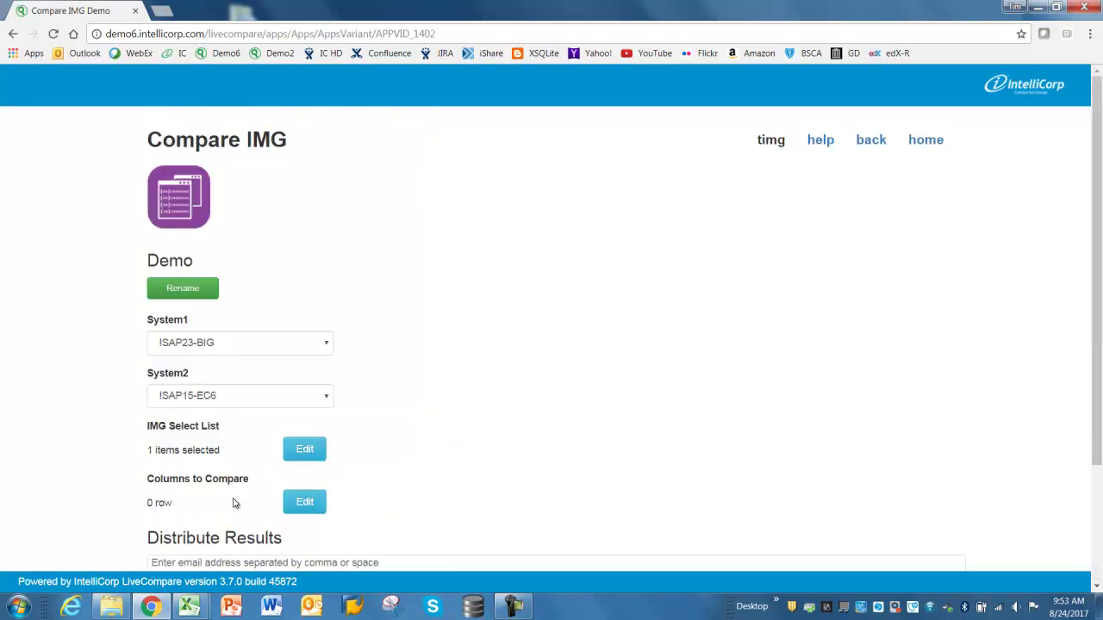
Add a Columns to Compare row with table T001, field ADRNR and IE value E, and save the Demo variant.
scroll(234, 505, down, 1)
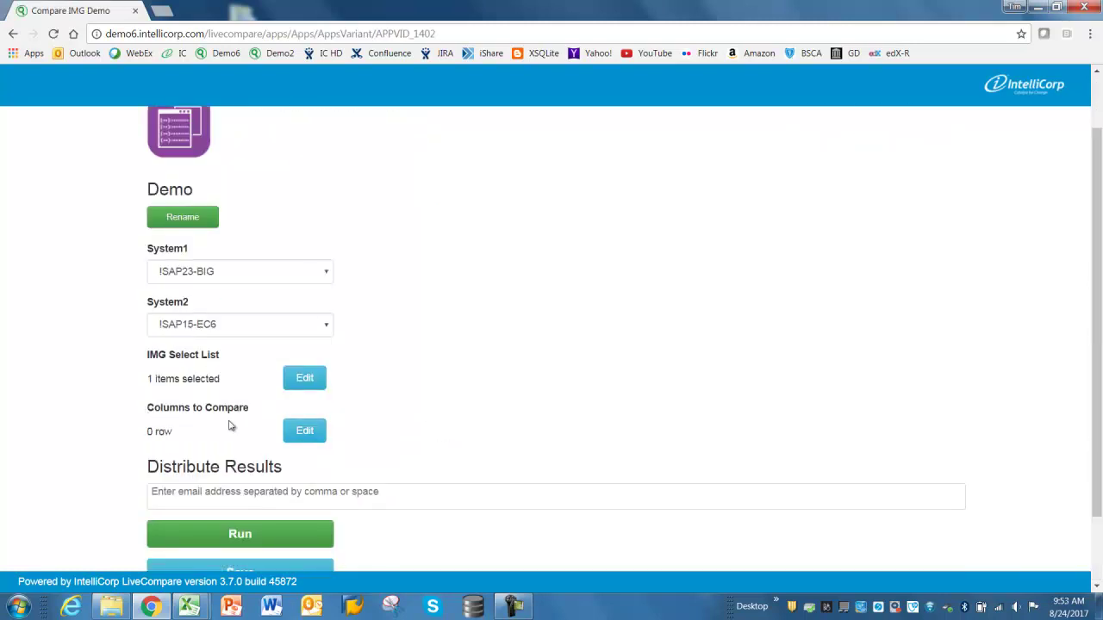
click(305, 431)
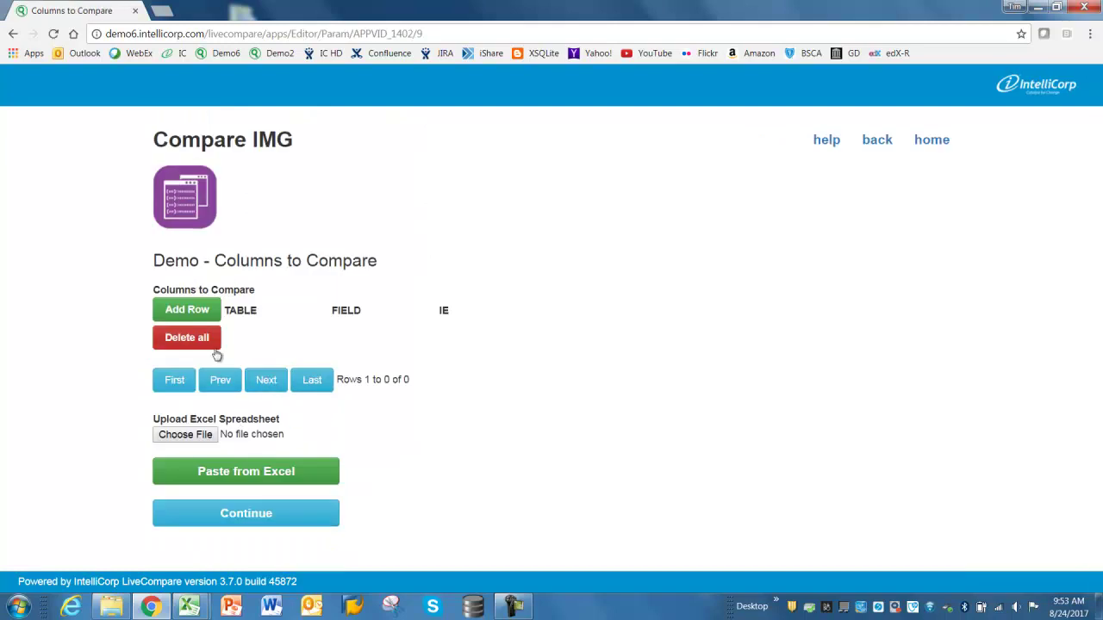
click(191, 310)
click(254, 338)
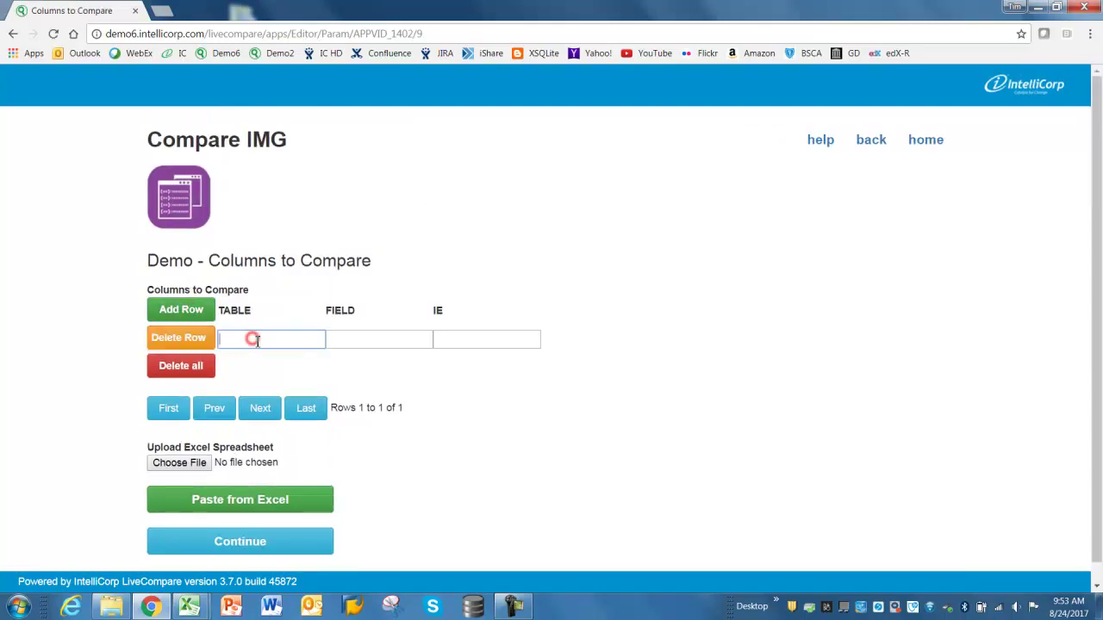
text(T001)
key(Tab)
text(ADRNR)
key(Tab)
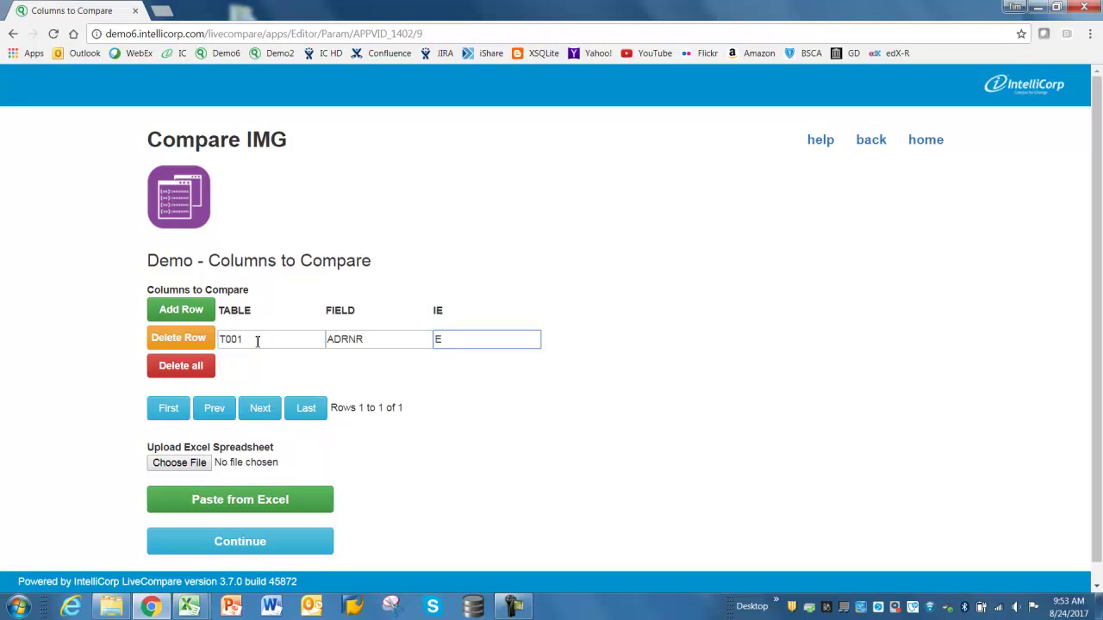
text(E)
drag(257, 340, 223, 339)
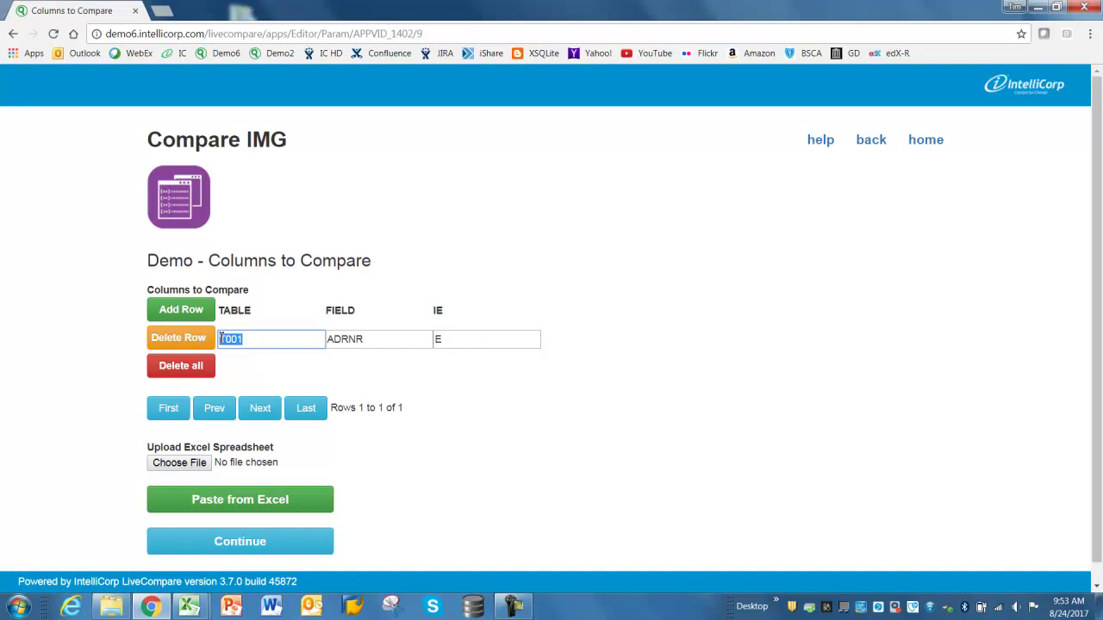
click(254, 540)
scroll(384, 457, down, 2)
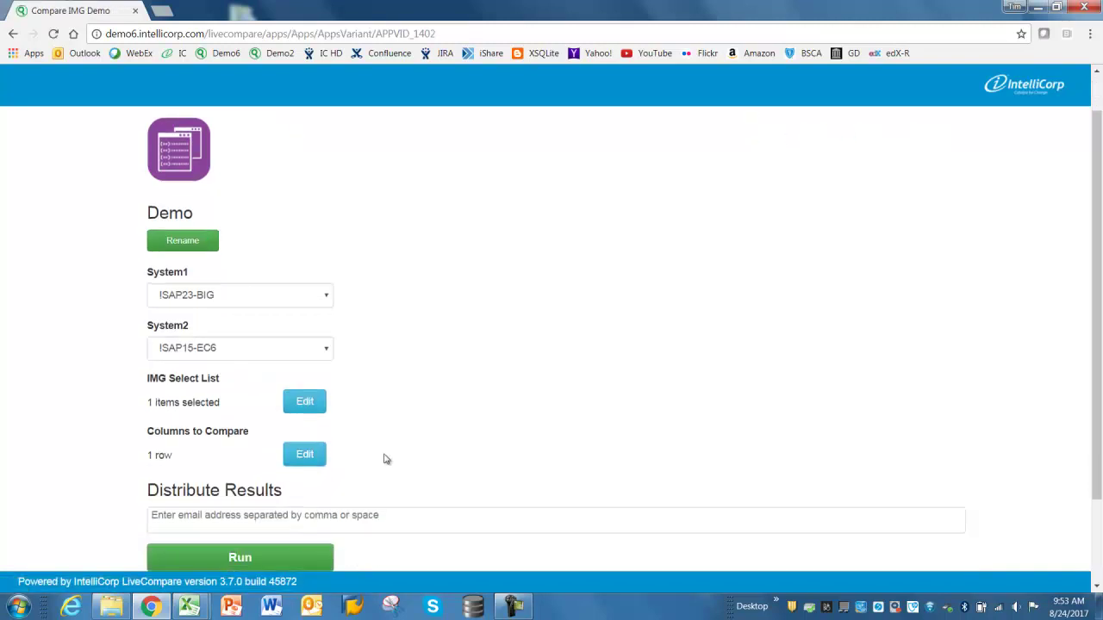
click(236, 496)
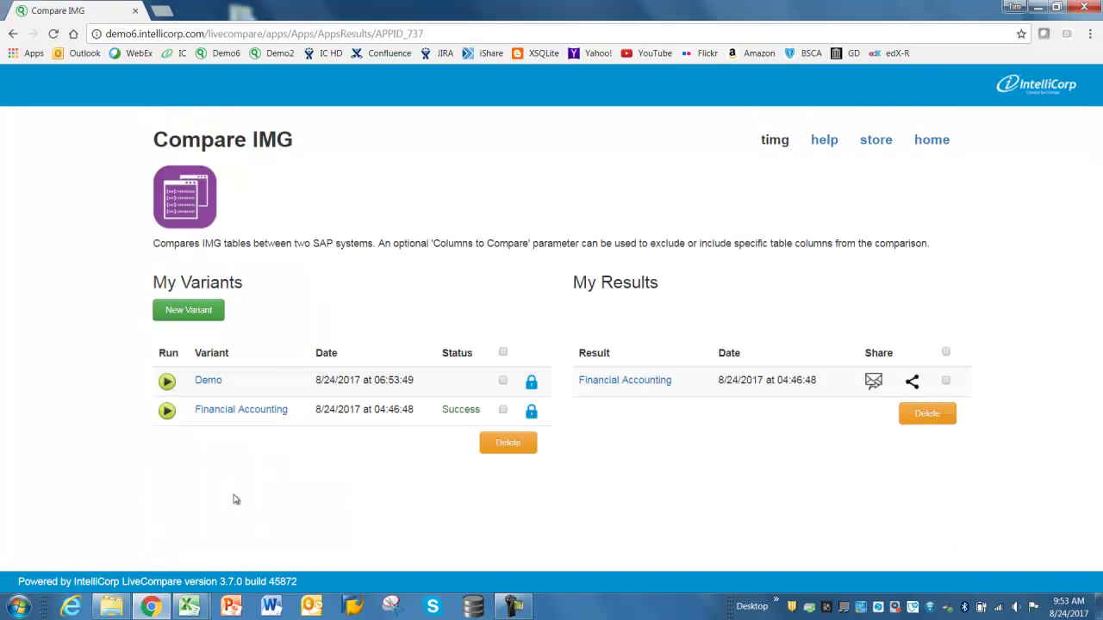
Open the Financial Accounting result's comparison summary and review the numbers of same and different objects.
click(623, 384)
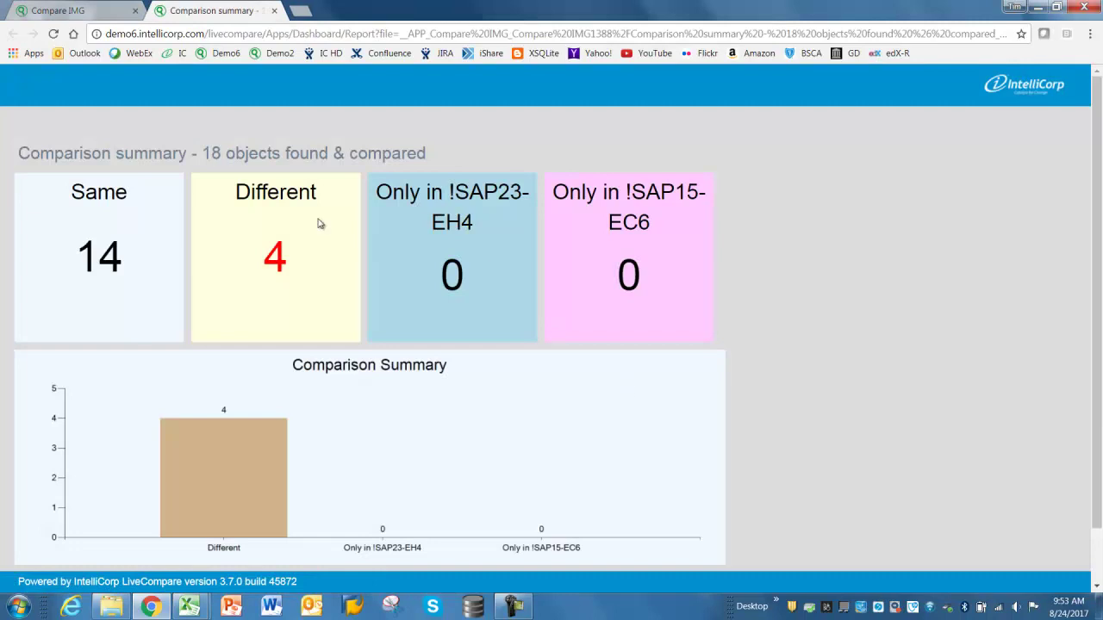
drag(202, 153, 434, 164)
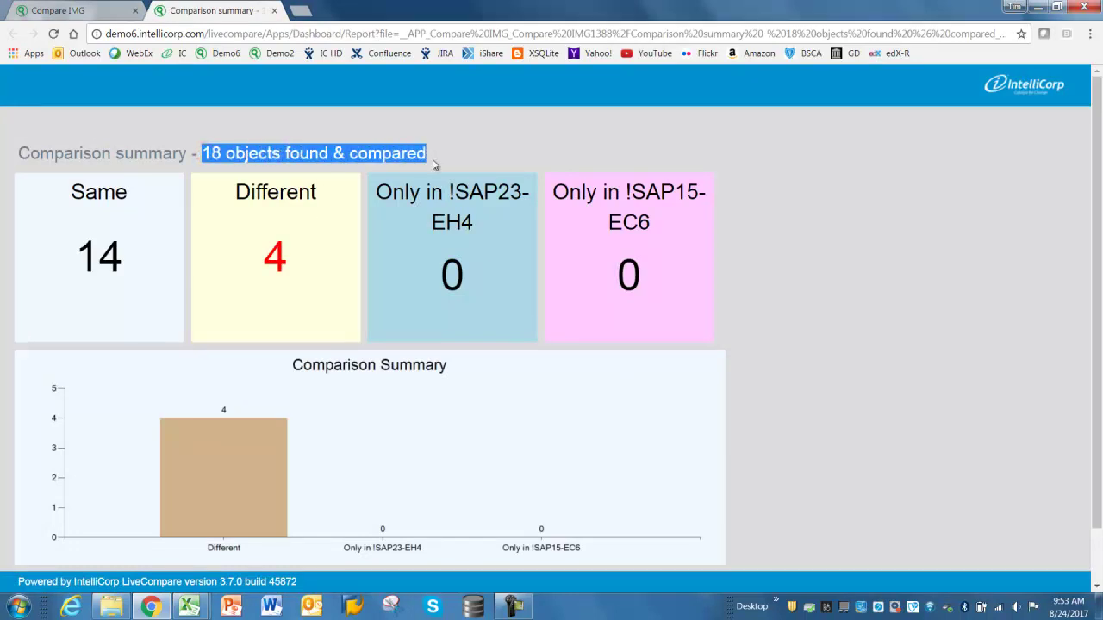
double_click(128, 256)
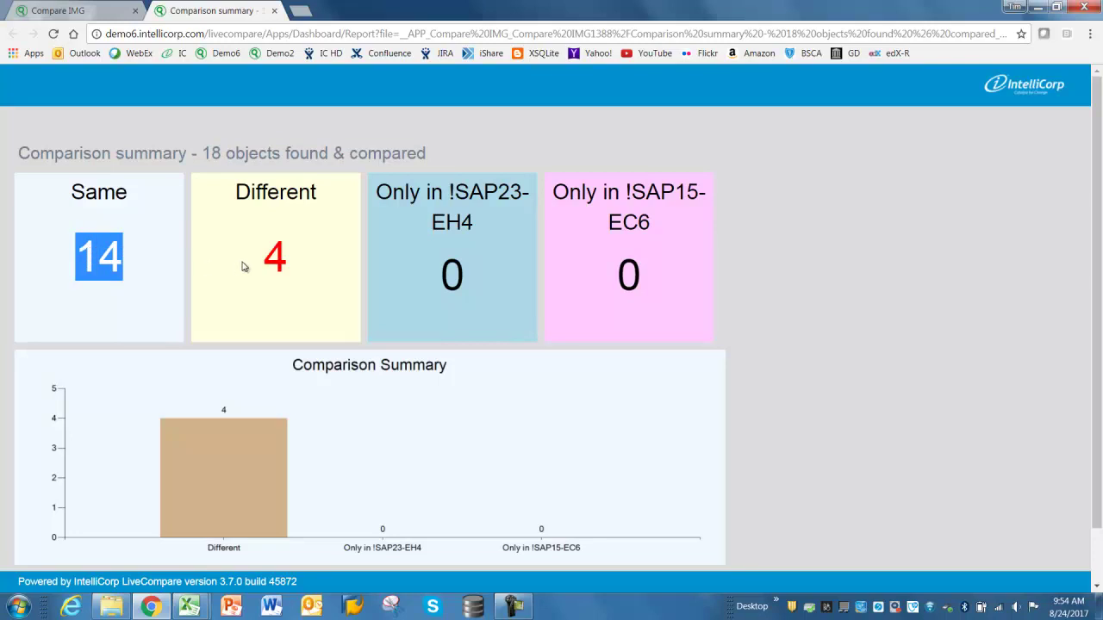
drag(242, 266, 298, 261)
click(332, 262)
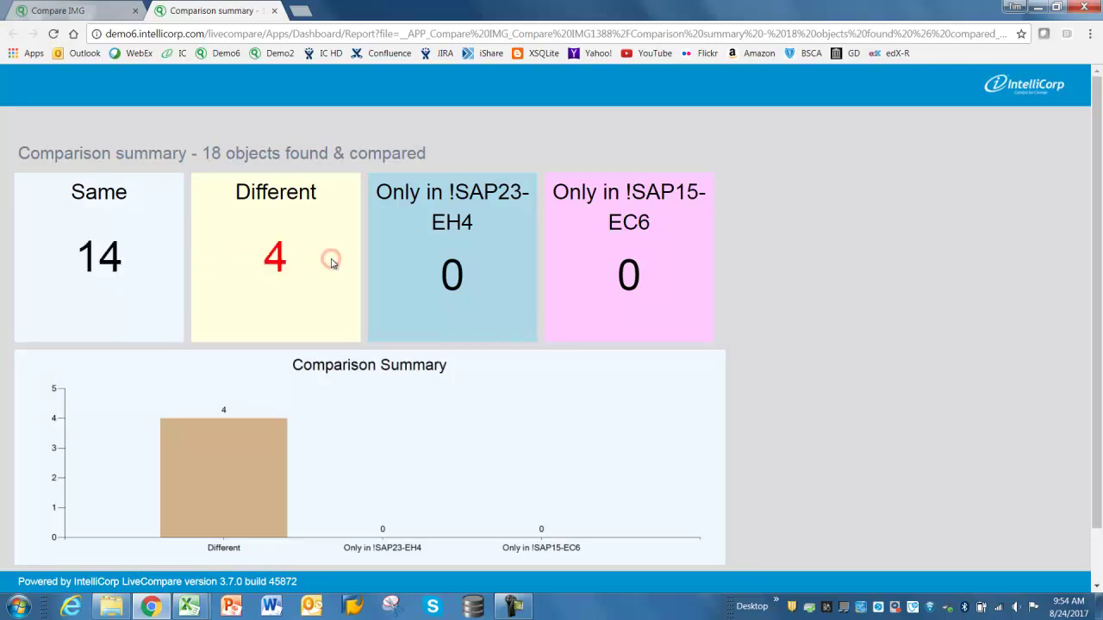
scroll(335, 264, down, 1)
Open the detailed IMG configuration report and display the T001 Company Codes comparison under !SAP15-EC6.
click(193, 543)
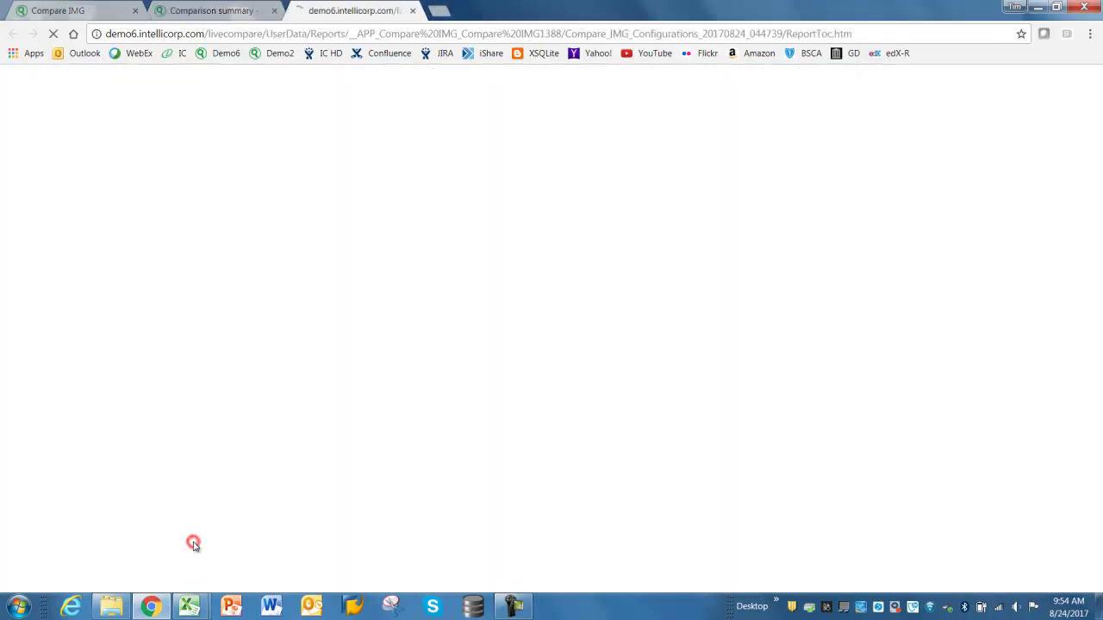
click(59, 355)
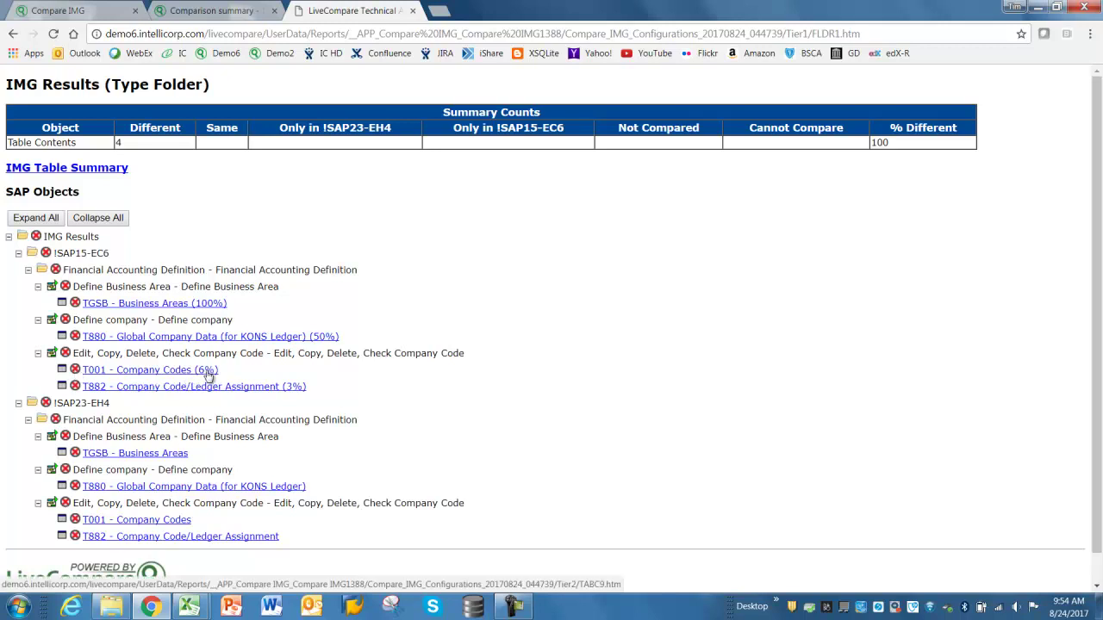
click(163, 372)
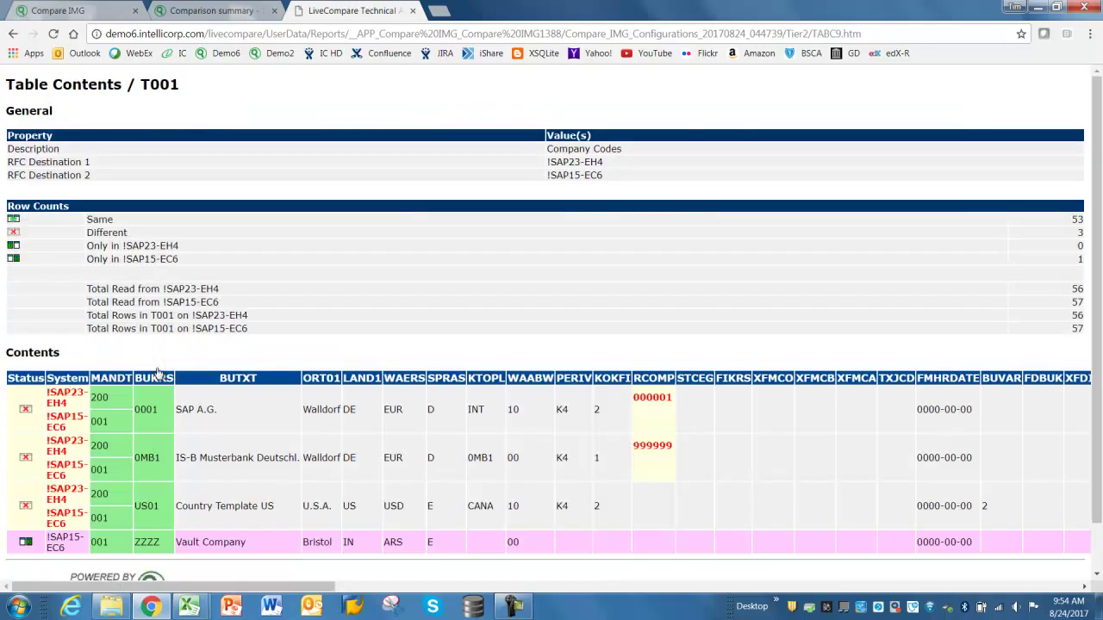
Examine T001's row counts and the differences between the two systems, including the RCOMP and BUKRS_GLOB columns.
click(1058, 224)
click(1061, 260)
double_click(70, 398)
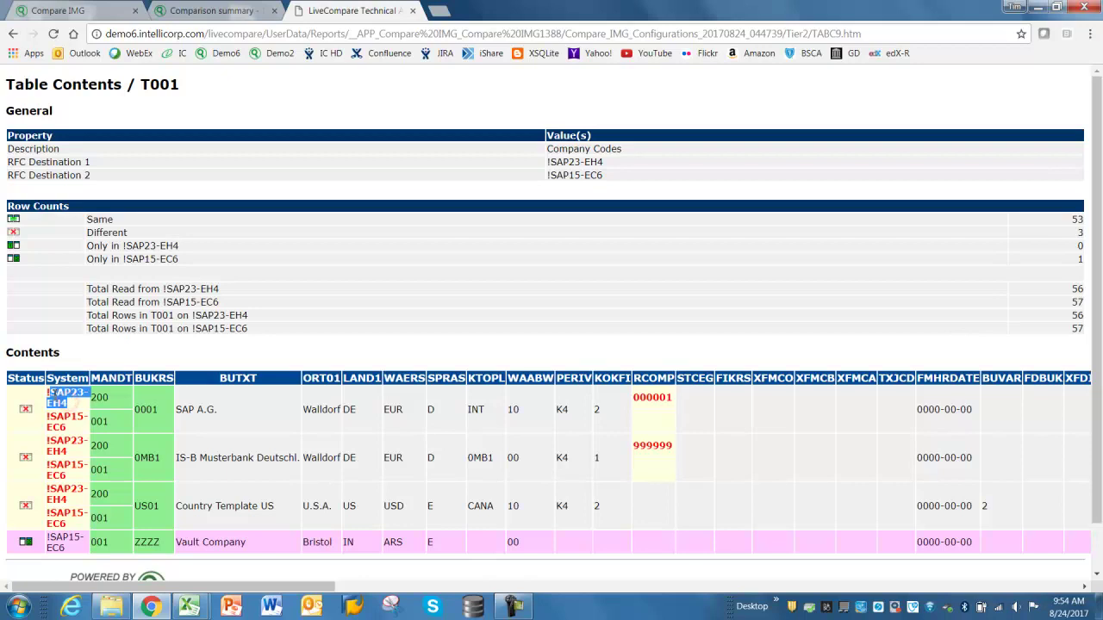
click(64, 425)
double_click(65, 425)
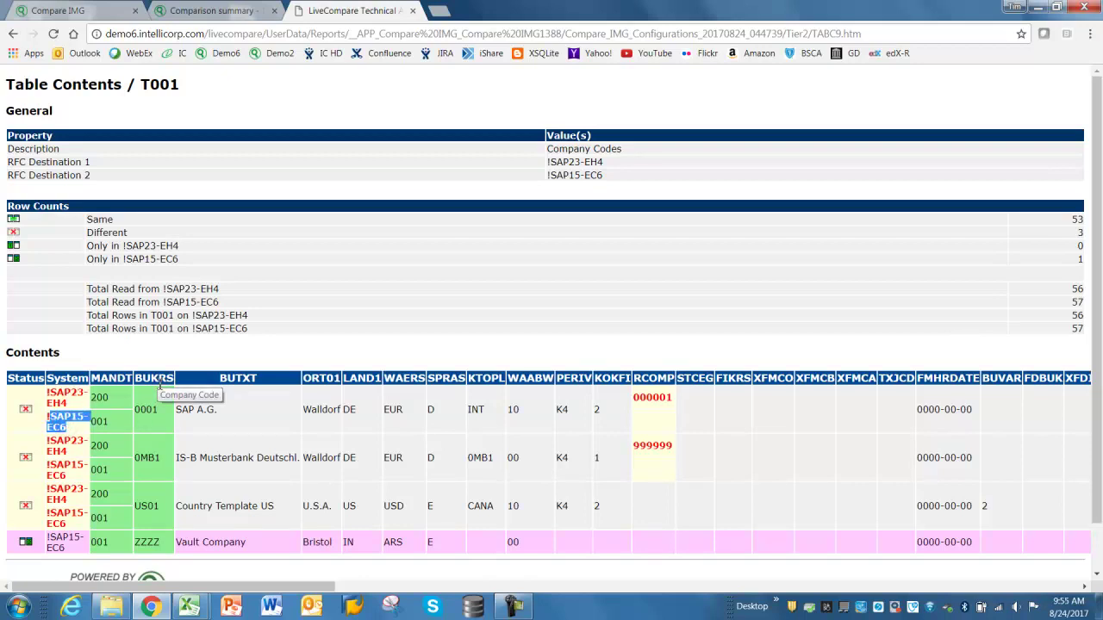
drag(634, 399, 675, 398)
click(661, 419)
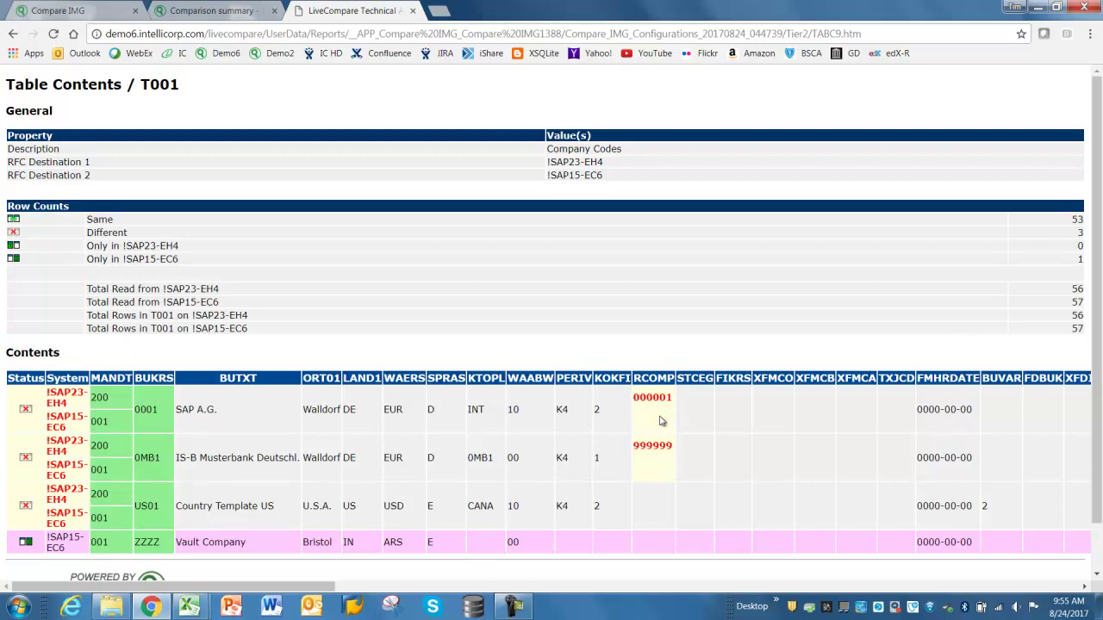
scroll(661, 421, right, 15)
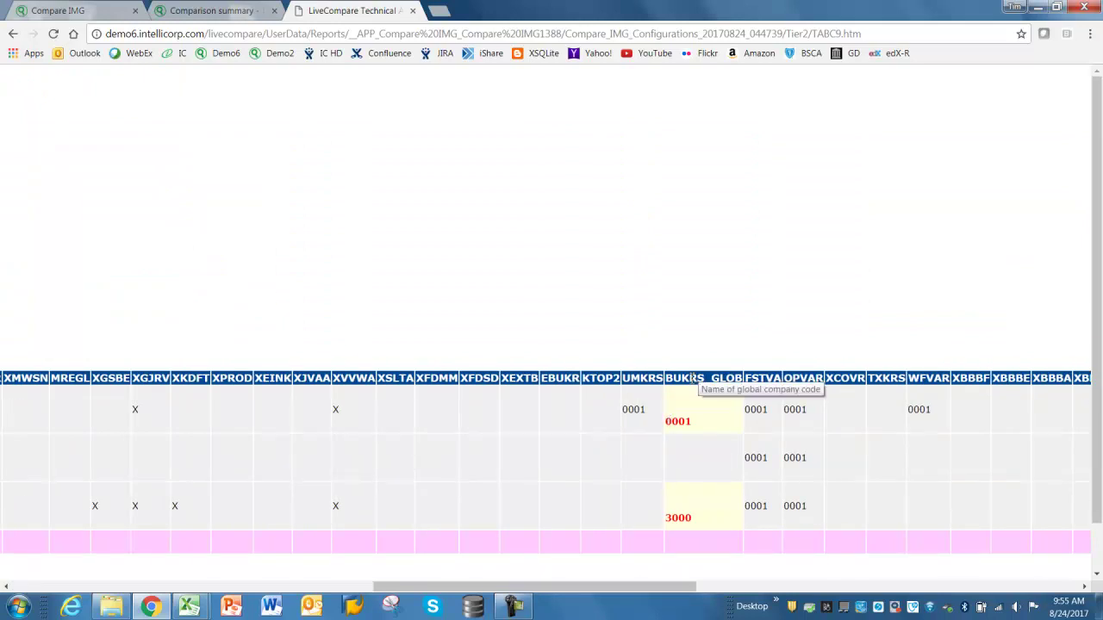
scroll(696, 372, left, 15)
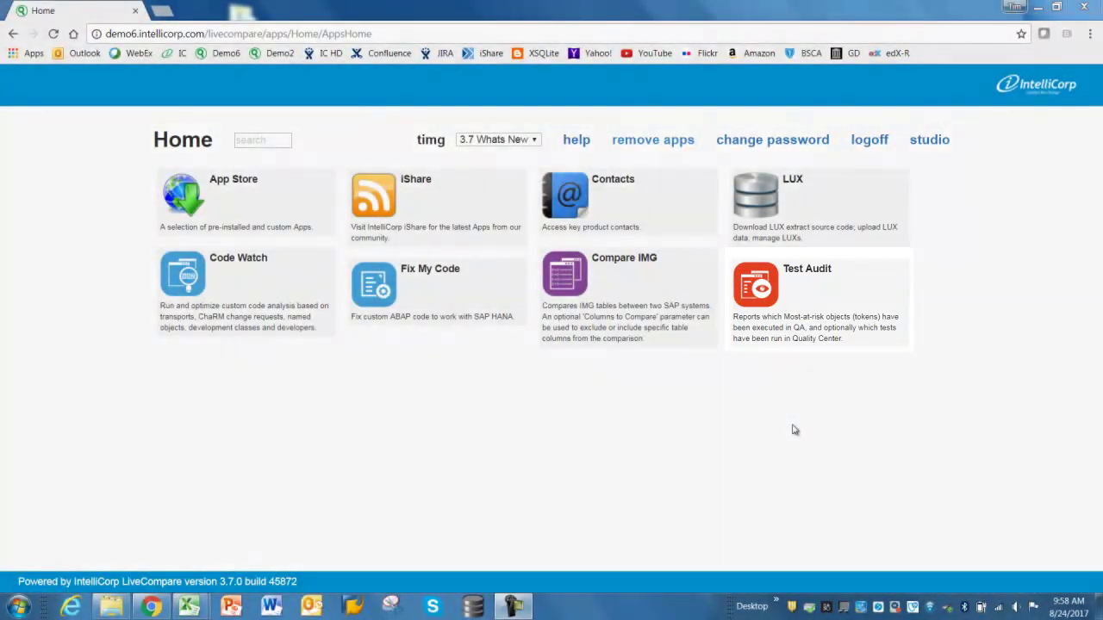
Open the Test Audit variant Audit QAS & ALM (PROJ#1 160 TCODs), review its token list, and return to the variant settings.
click(799, 303)
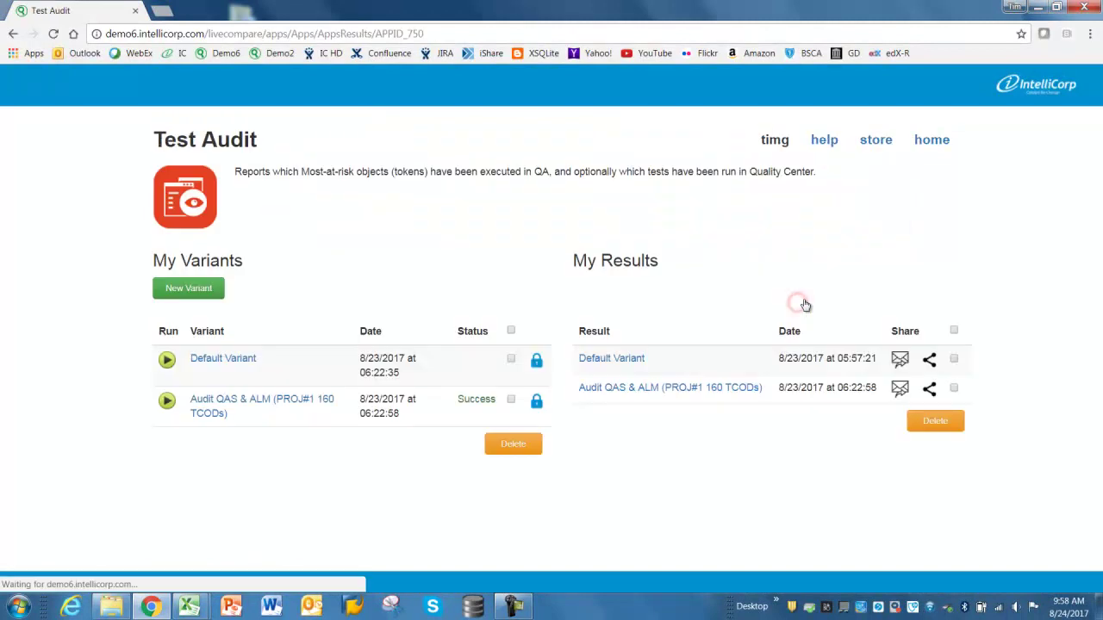
click(213, 410)
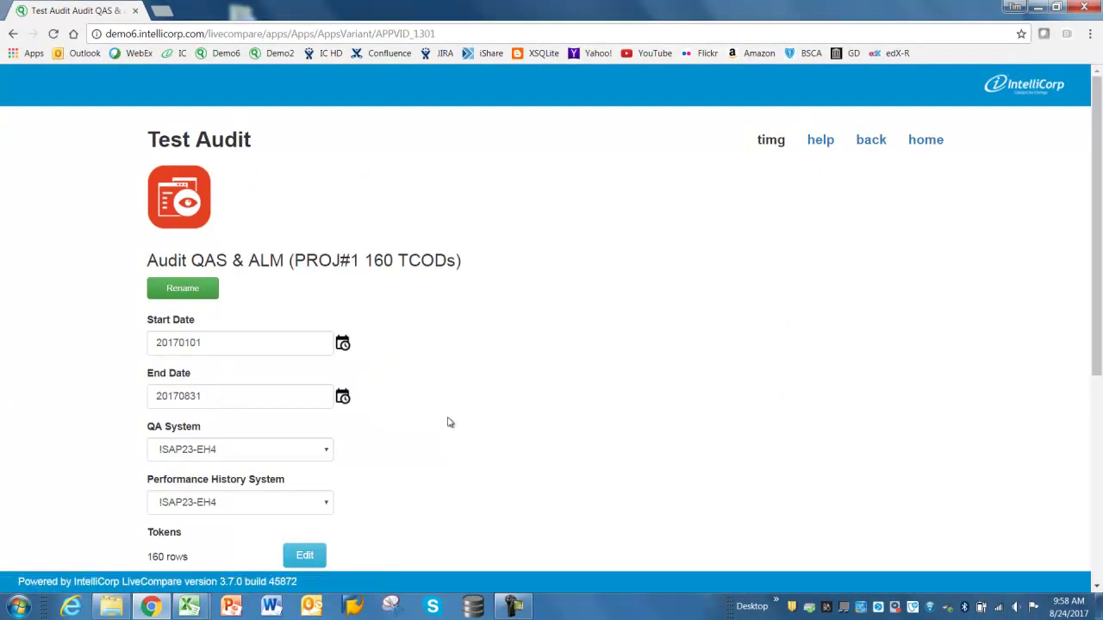
scroll(448, 422, down, 2)
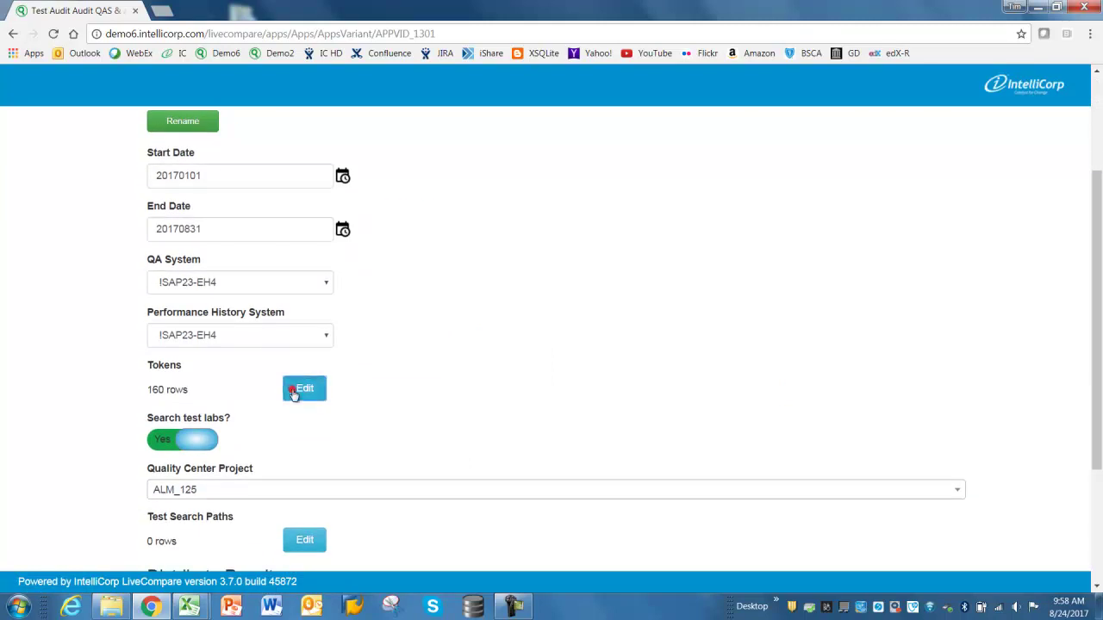
click(291, 390)
scroll(402, 428, down, 1)
drag(399, 426, 417, 425)
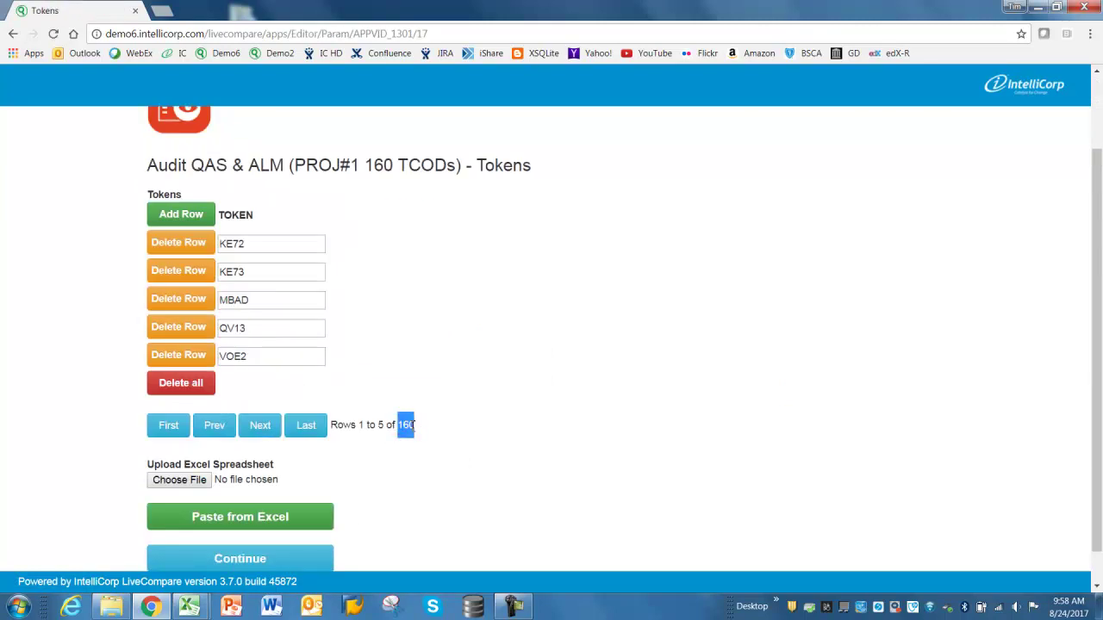
scroll(249, 522, down, 1)
click(249, 524)
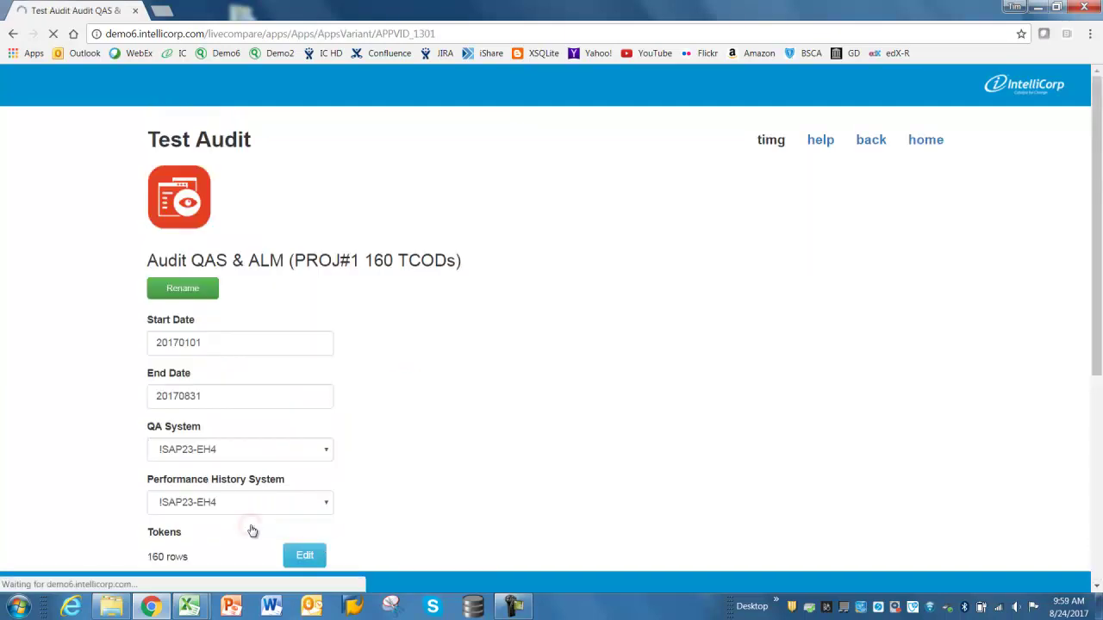
Review the variant's end date and the available QA systems, keeping !SAP23-EH4 selected.
click(204, 398)
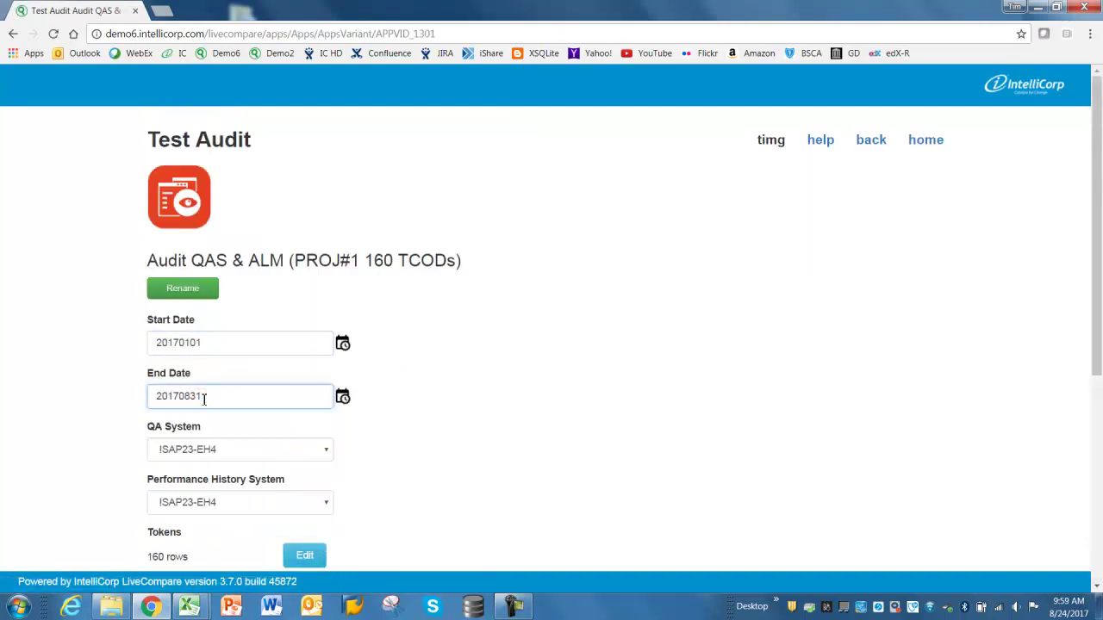
click(216, 449)
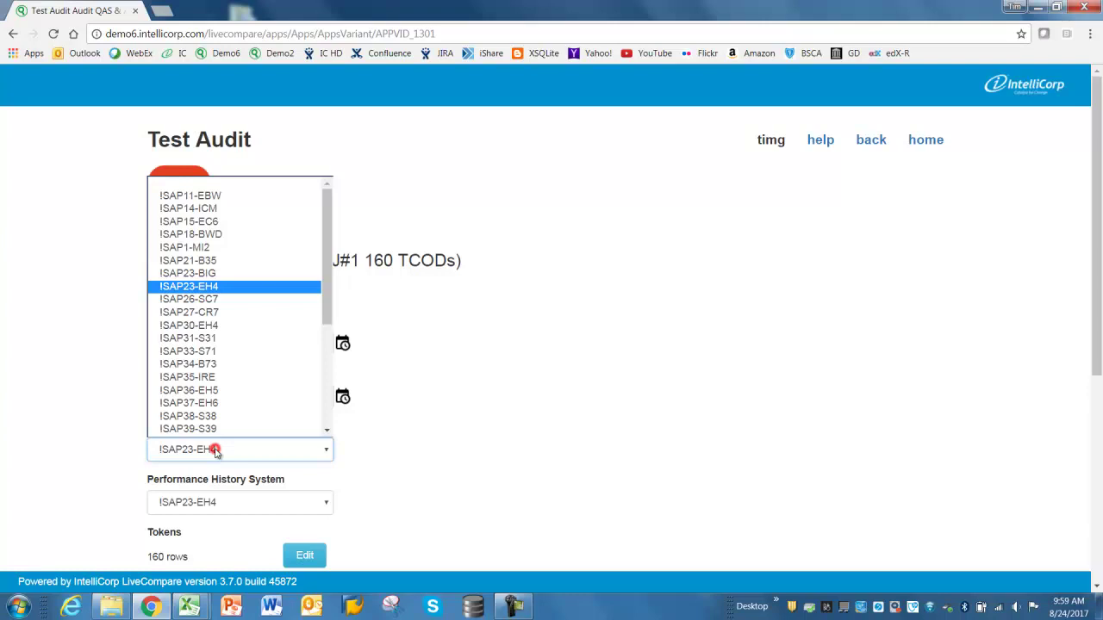
click(222, 293)
Review the Quality Center Project and Test Search Paths settings, keeping ALM_125, and leave the variant without saving.
scroll(82, 379, down, 3)
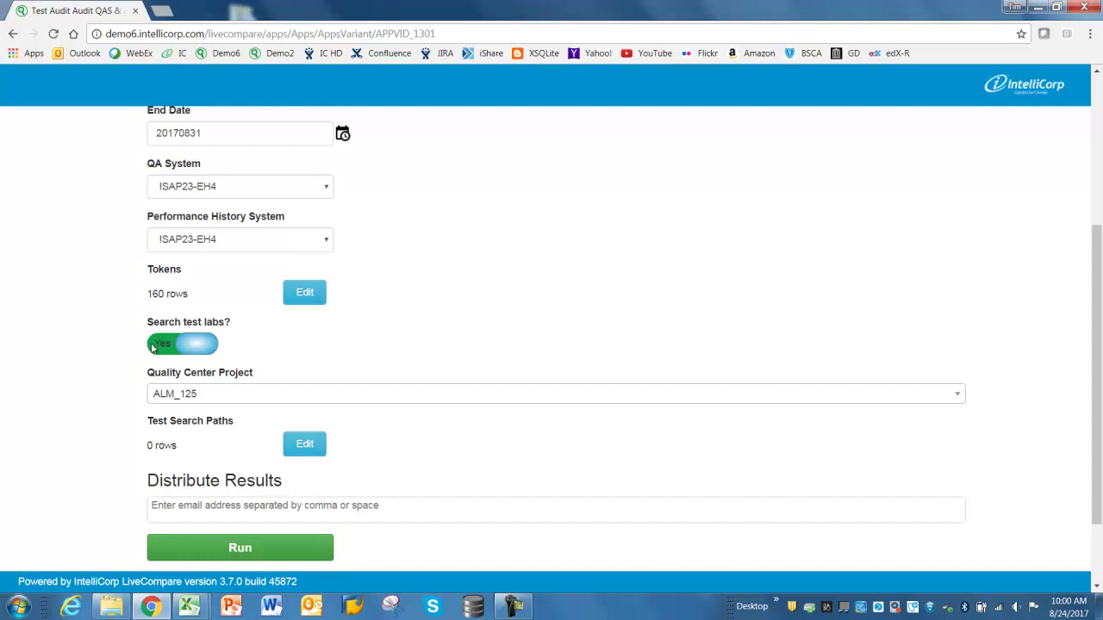
click(178, 398)
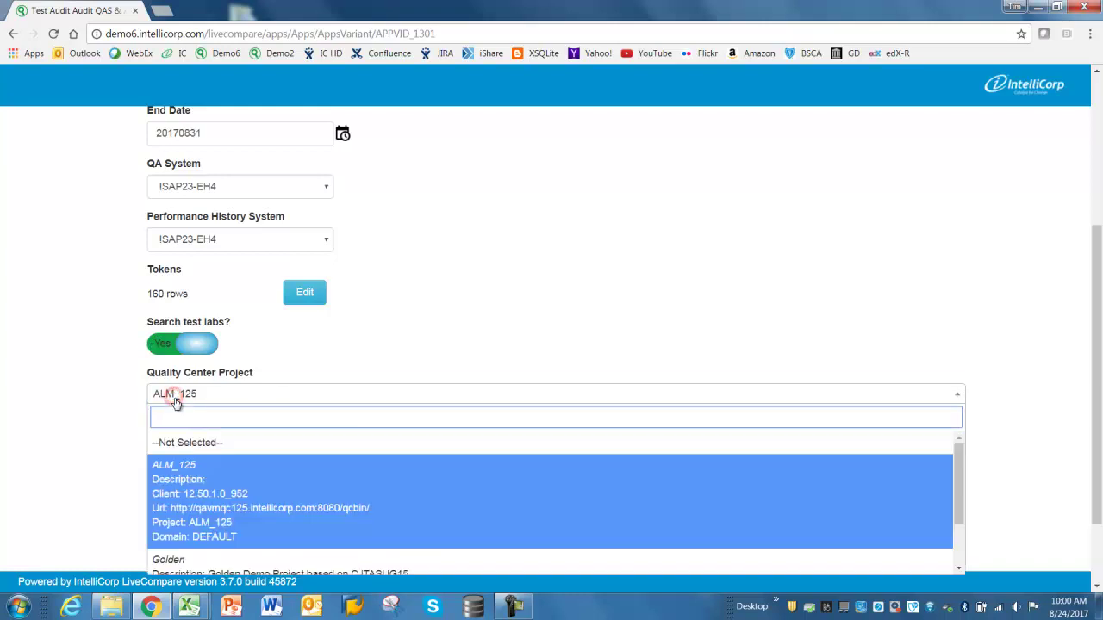
click(186, 473)
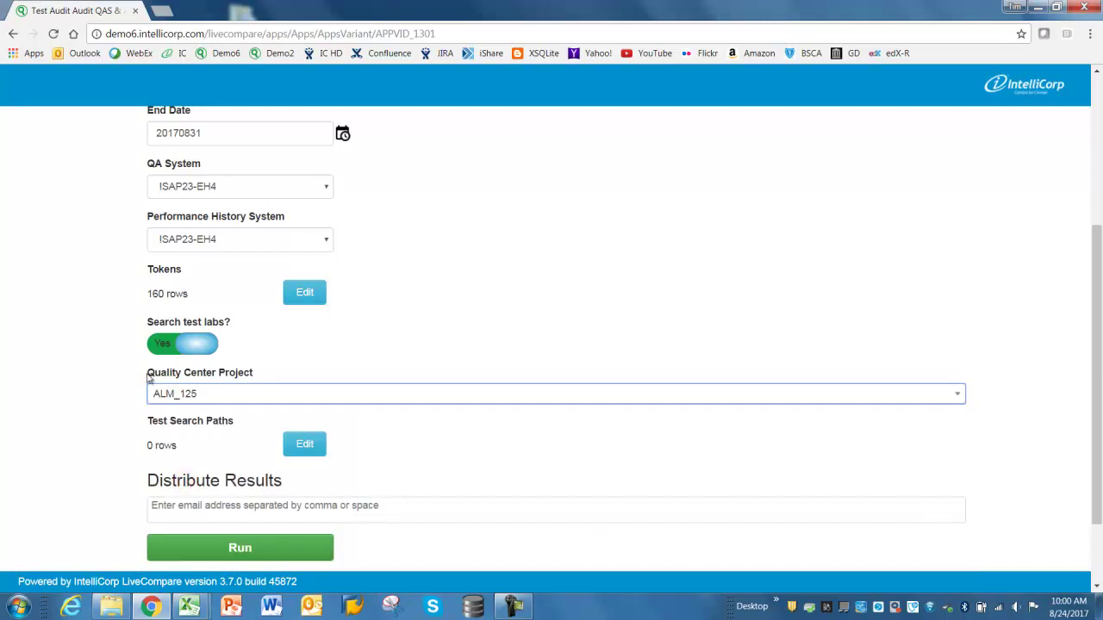
scroll(121, 369, down, 2)
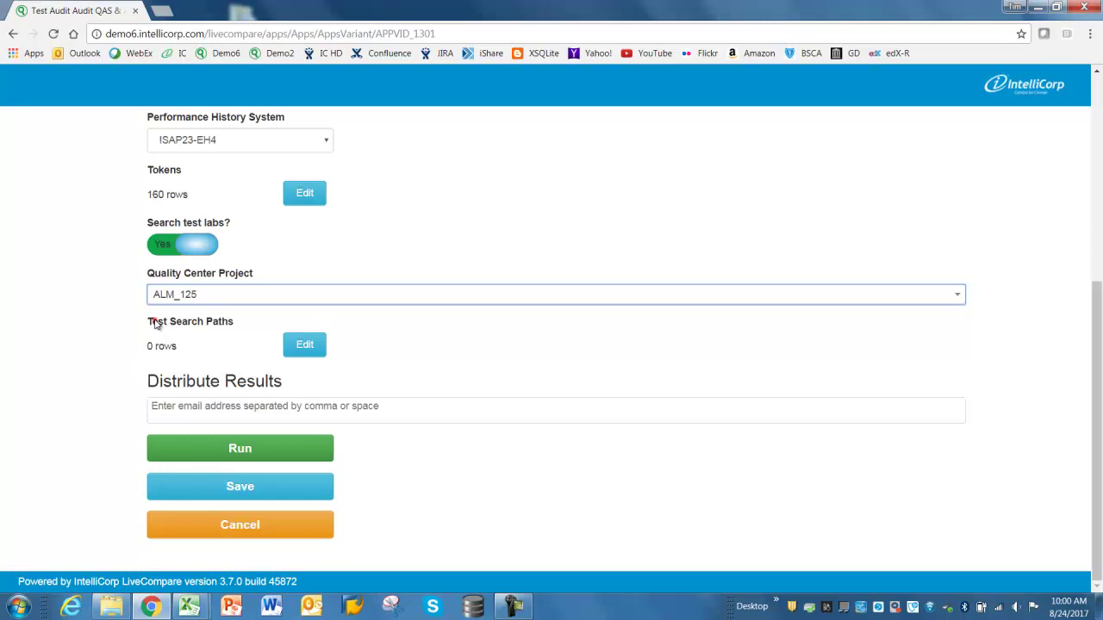
drag(152, 321, 231, 321)
click(238, 322)
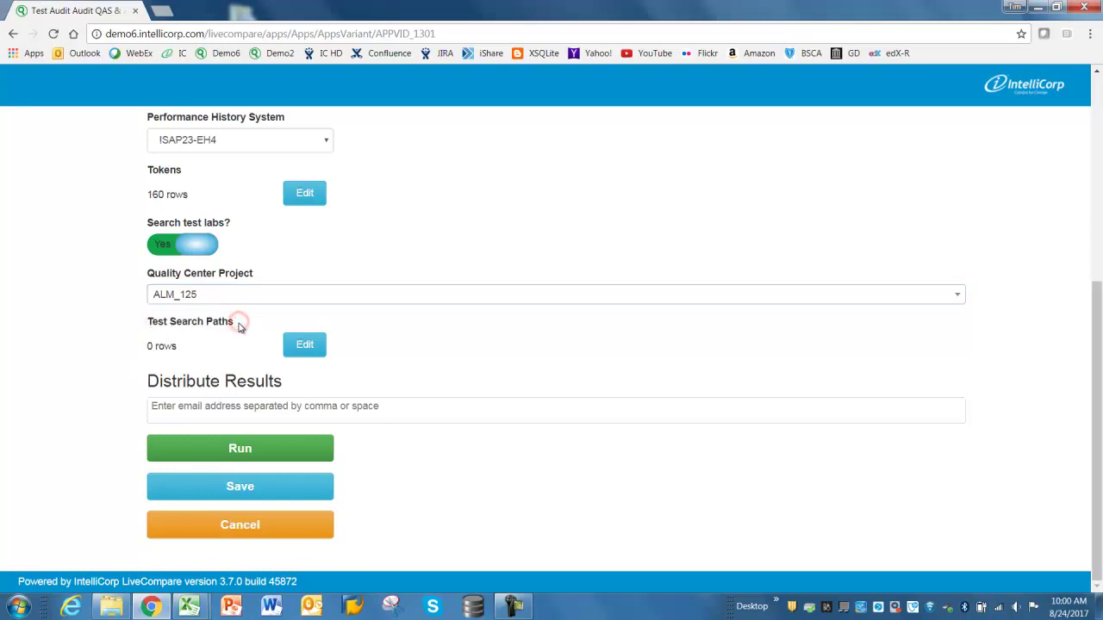
click(250, 525)
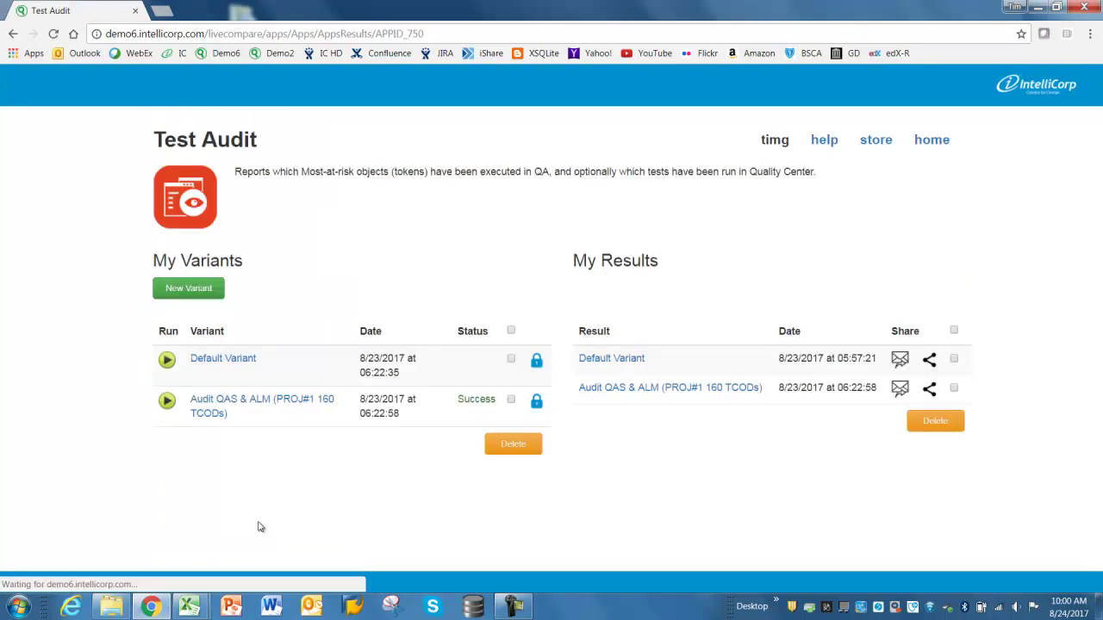
Open the Audit QAS & ALM (PROJ#1 160 TCODs) result and display the Test Audit Details sheet of its Excel report.
click(589, 388)
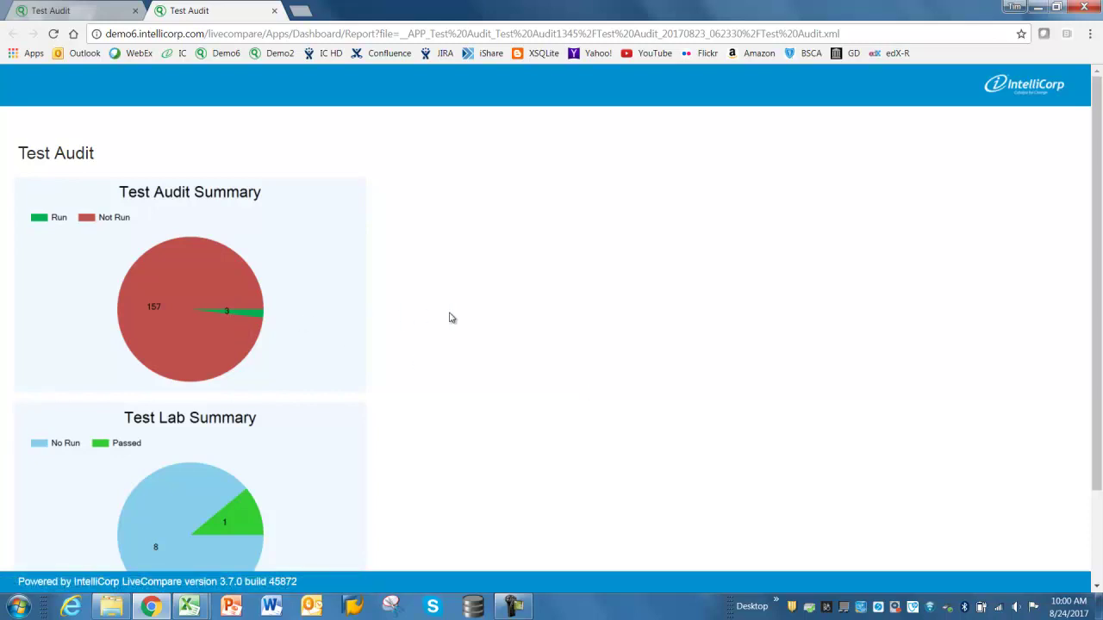
scroll(422, 323, down, 2)
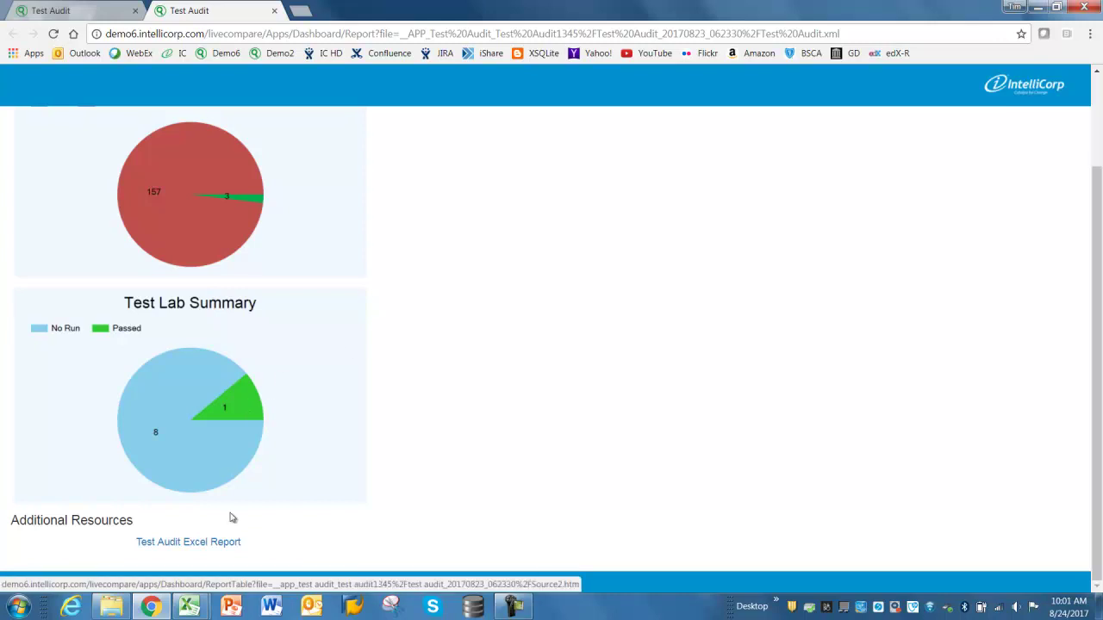
click(204, 542)
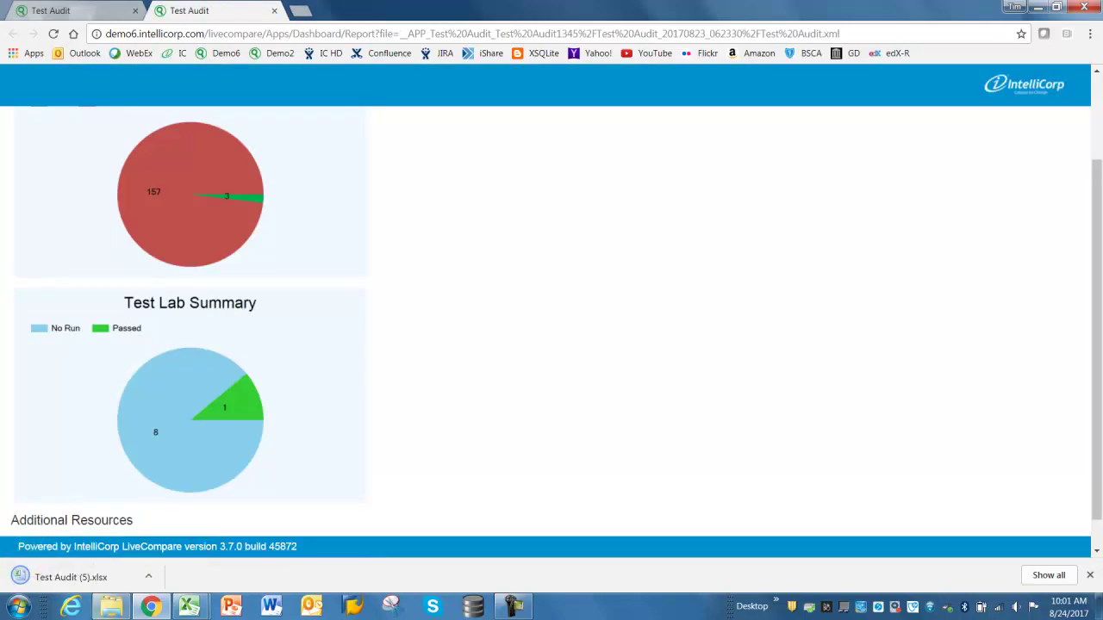
click(69, 577)
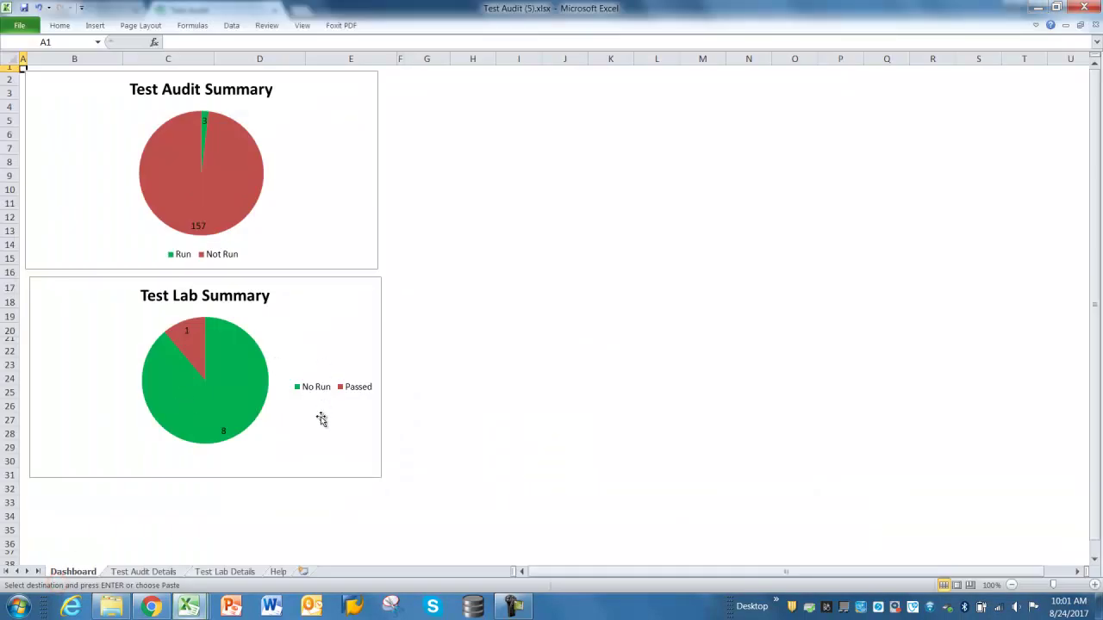
click(141, 571)
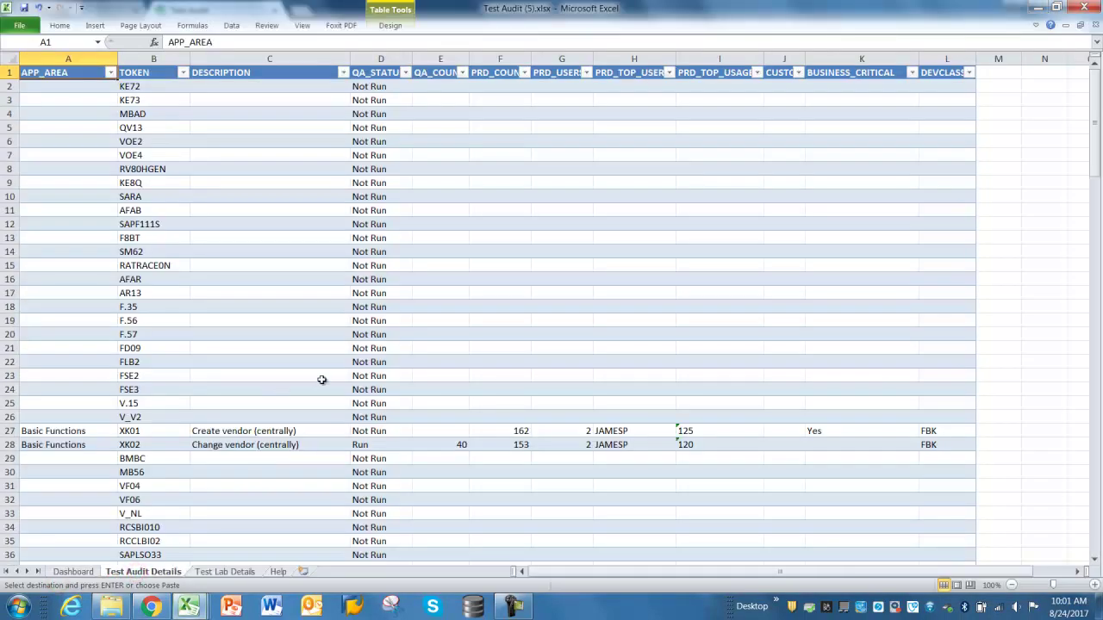
Filter the QA_STATUS column to show only the Not Run tokens.
click(405, 73)
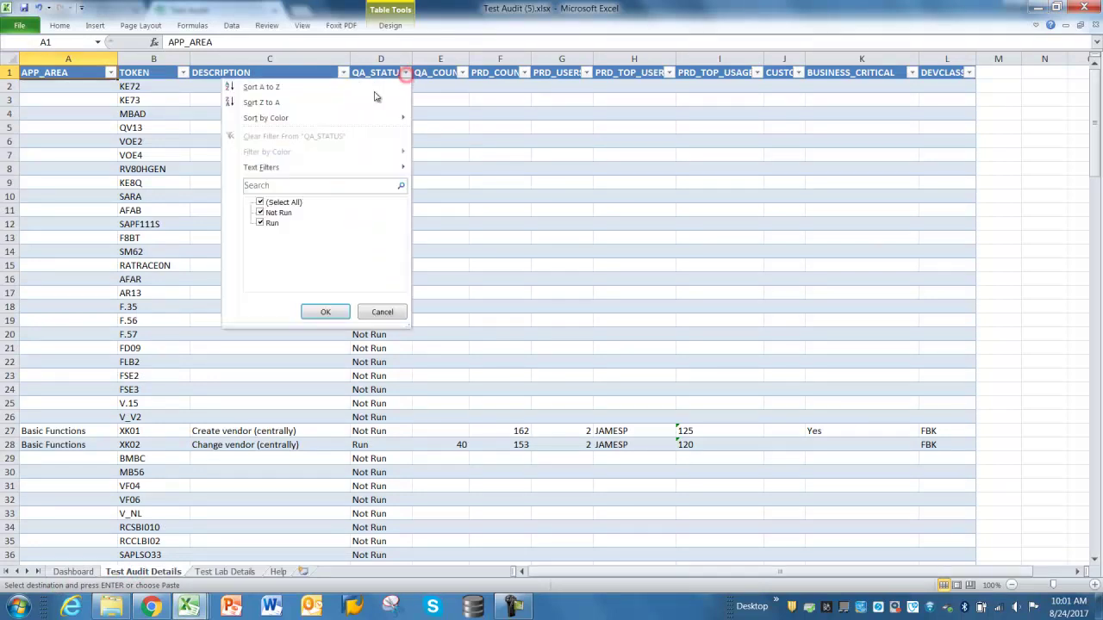
click(261, 222)
click(325, 312)
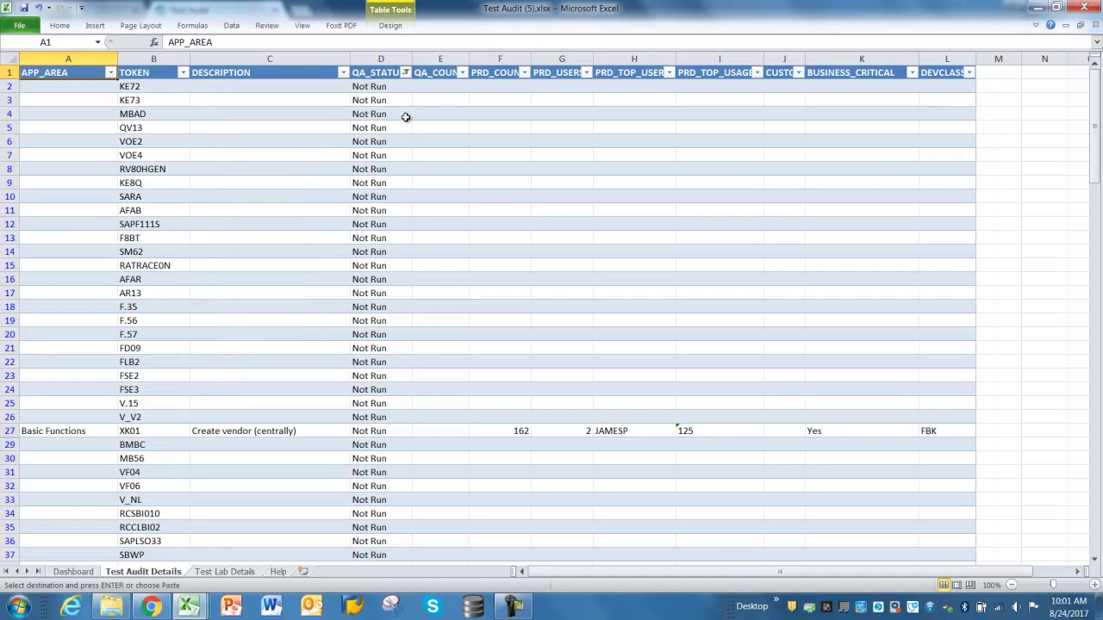
Filter the QA_STATUS column to show only the Run tokens and select their QA_COUNT values.
click(405, 73)
click(261, 222)
click(261, 212)
click(315, 312)
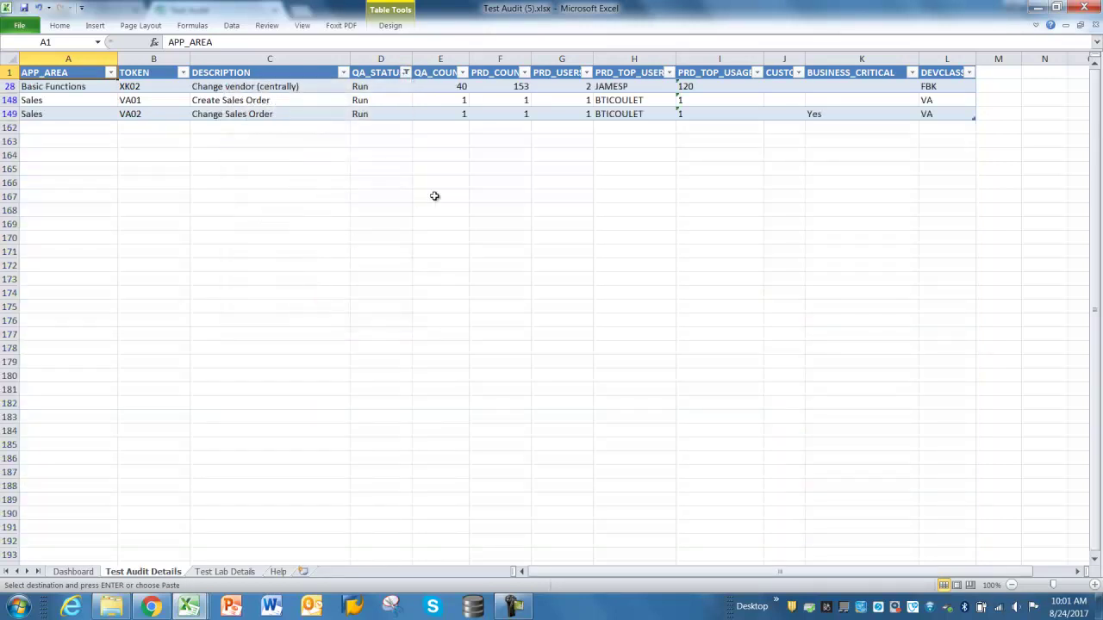
drag(455, 86, 454, 112)
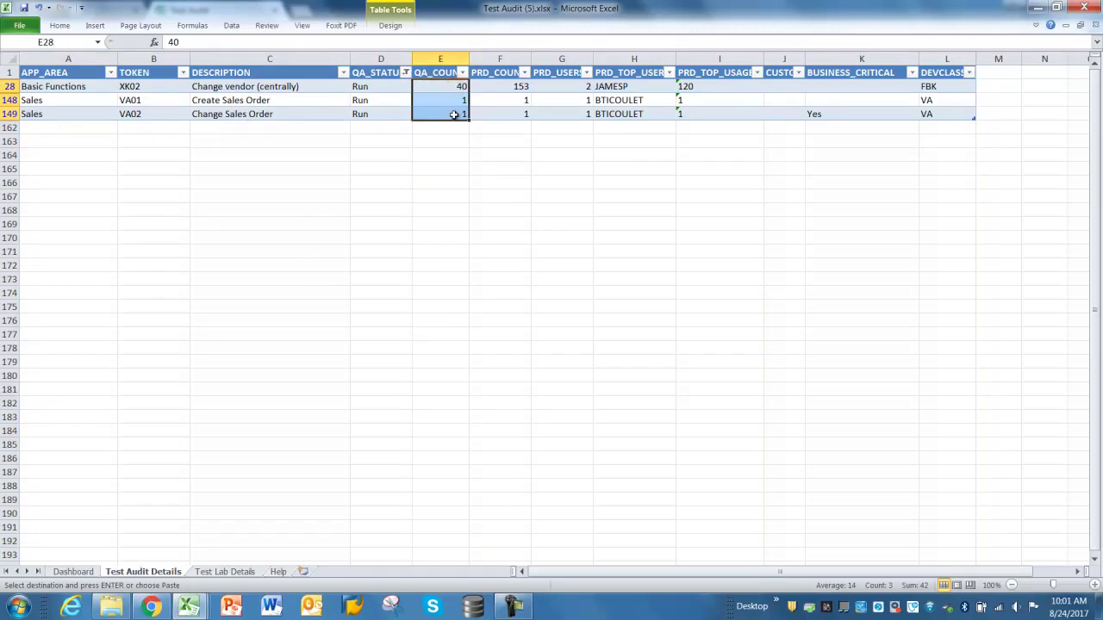
drag(455, 86, 454, 113)
Review the test paths and statuses in the Test Lab Details sheet and widen the Status column slightly.
click(224, 572)
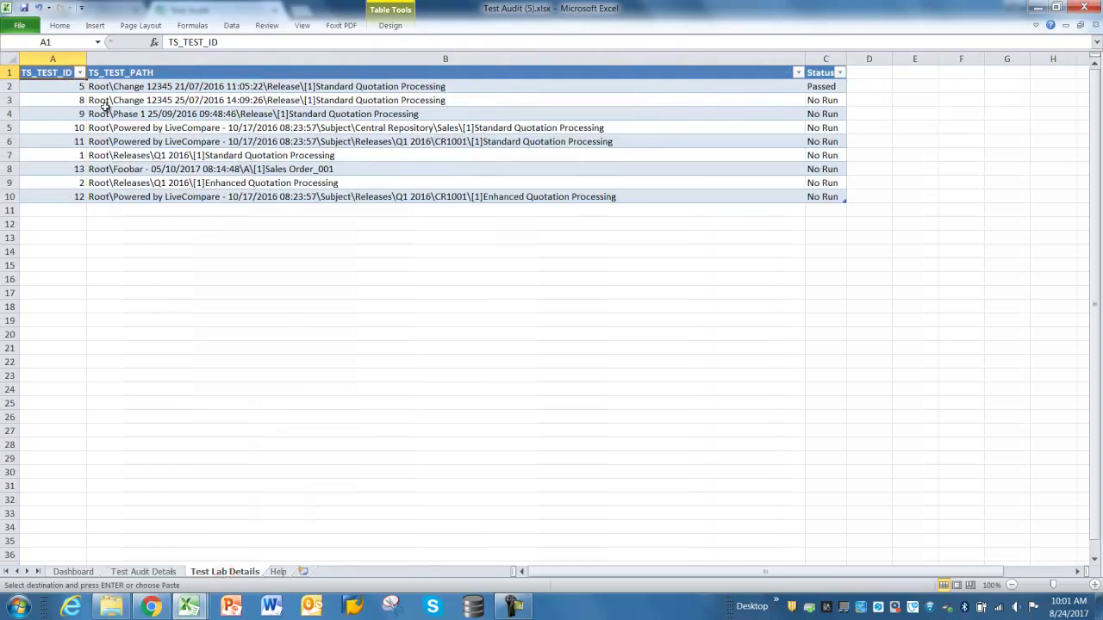
drag(60, 83, 178, 200)
drag(830, 89, 824, 195)
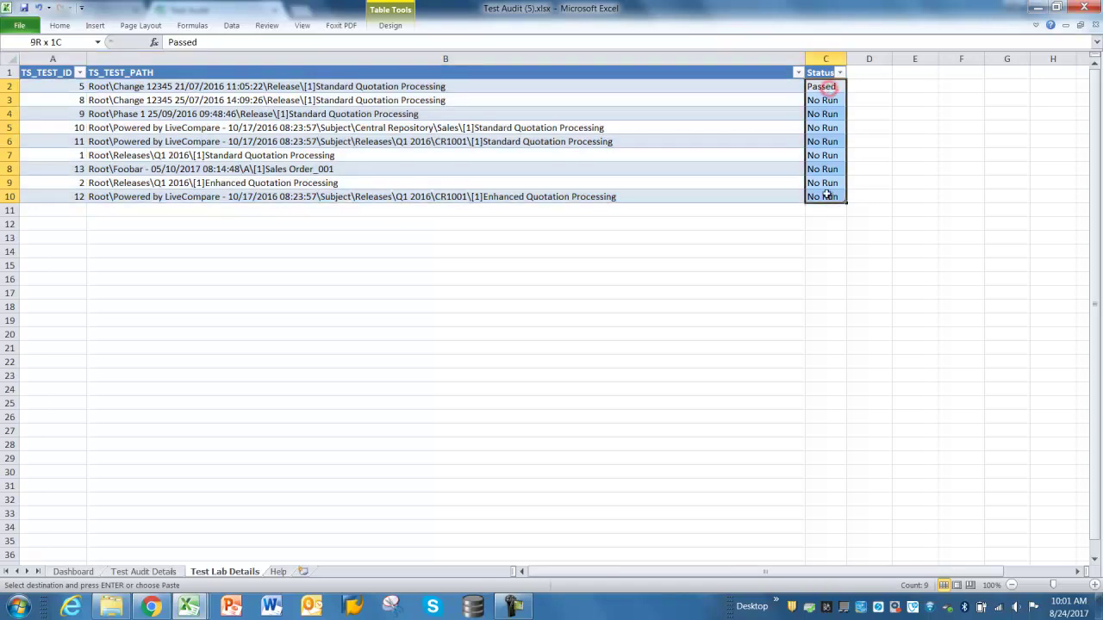
drag(847, 59, 853, 58)
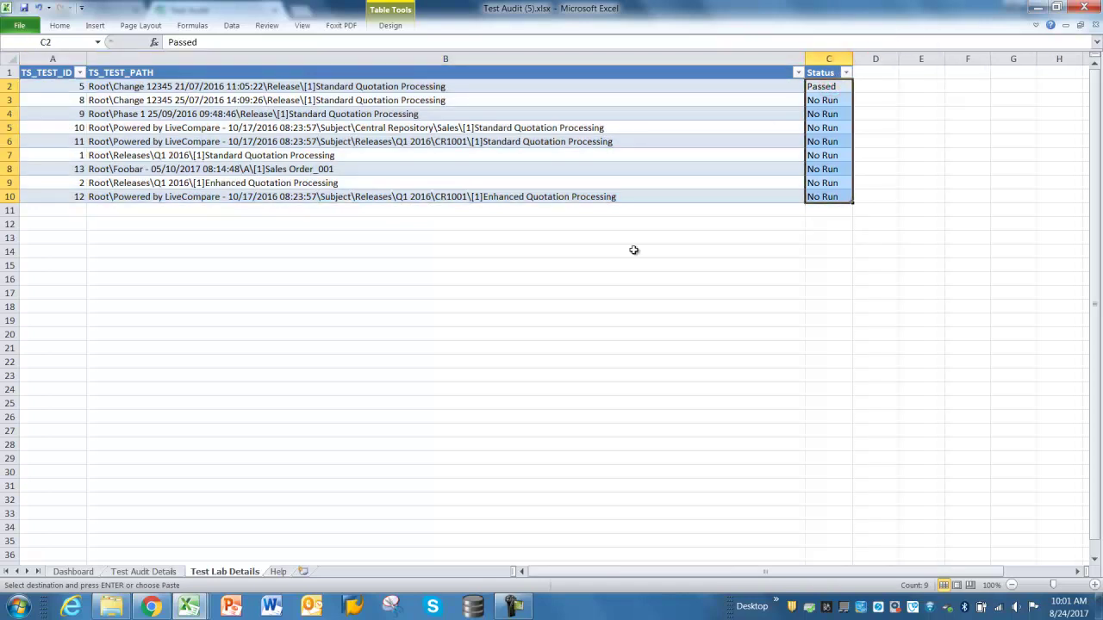